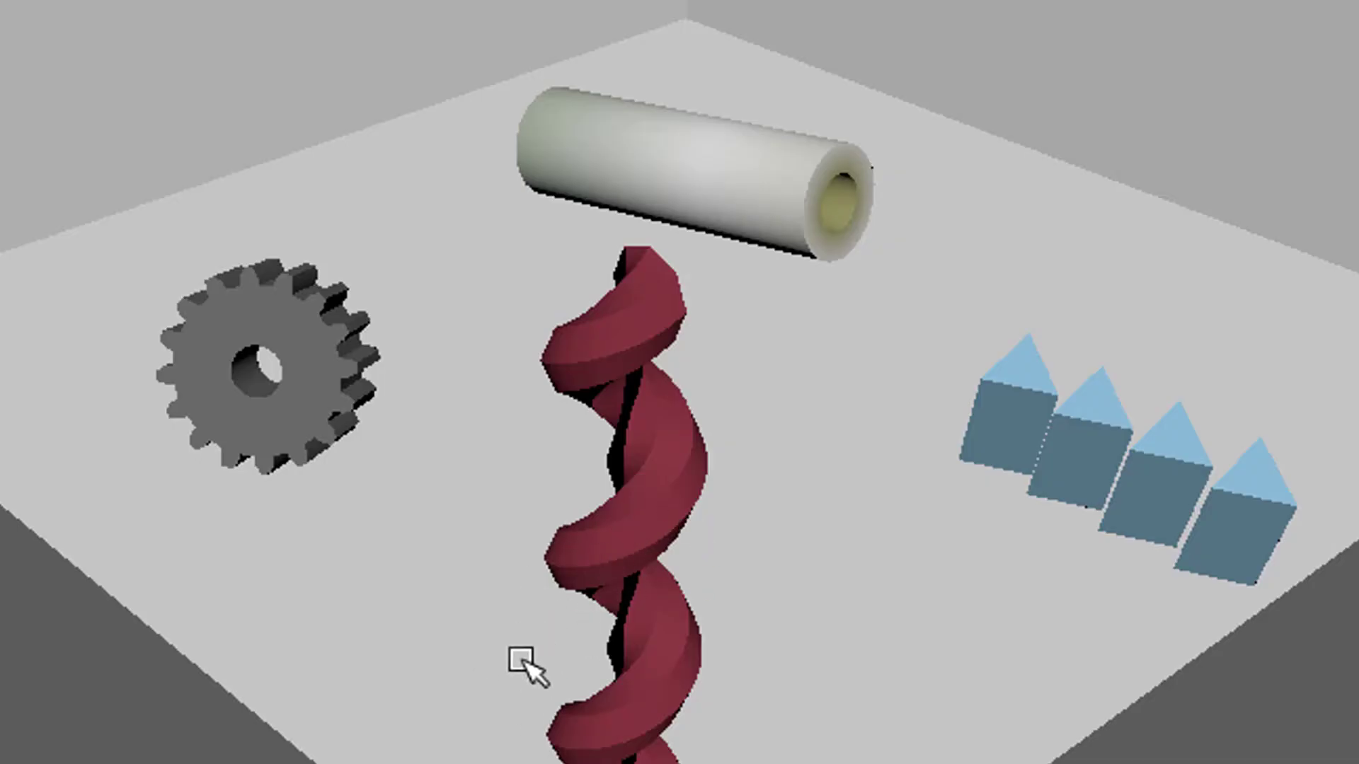
# - Move the room box slightly along the Z axis
pyautogui.moveTo(508, 686)
pyautogui.keyDown('alt'); pyautogui.mouseDown()
pyautogui.moveTo(549, 642)
pyautogui.moveTo(513, 690)
pyautogui.mouseUp(); pyautogui.keyUp('alt')
pyautogui.click(372, 10)
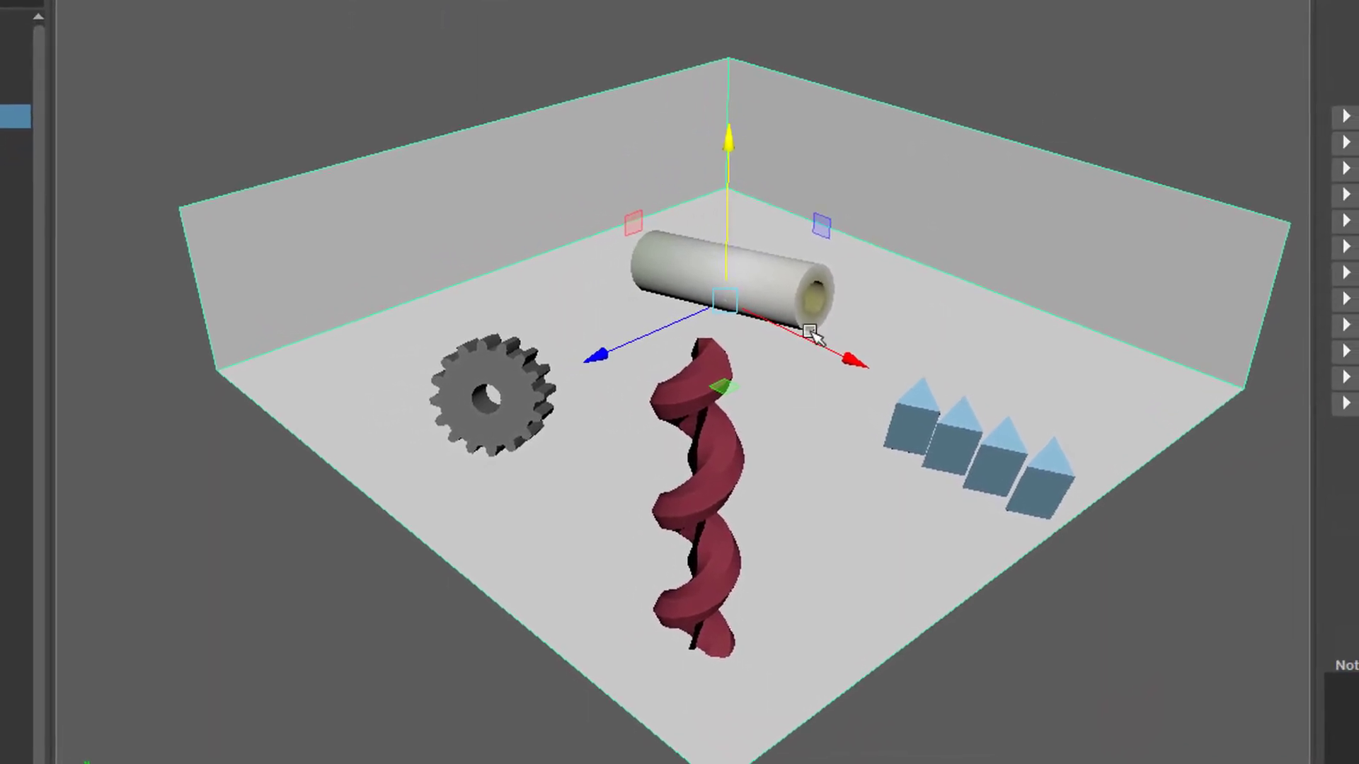
pyautogui.moveTo(593, 351); pyautogui.dragTo(627, 330)
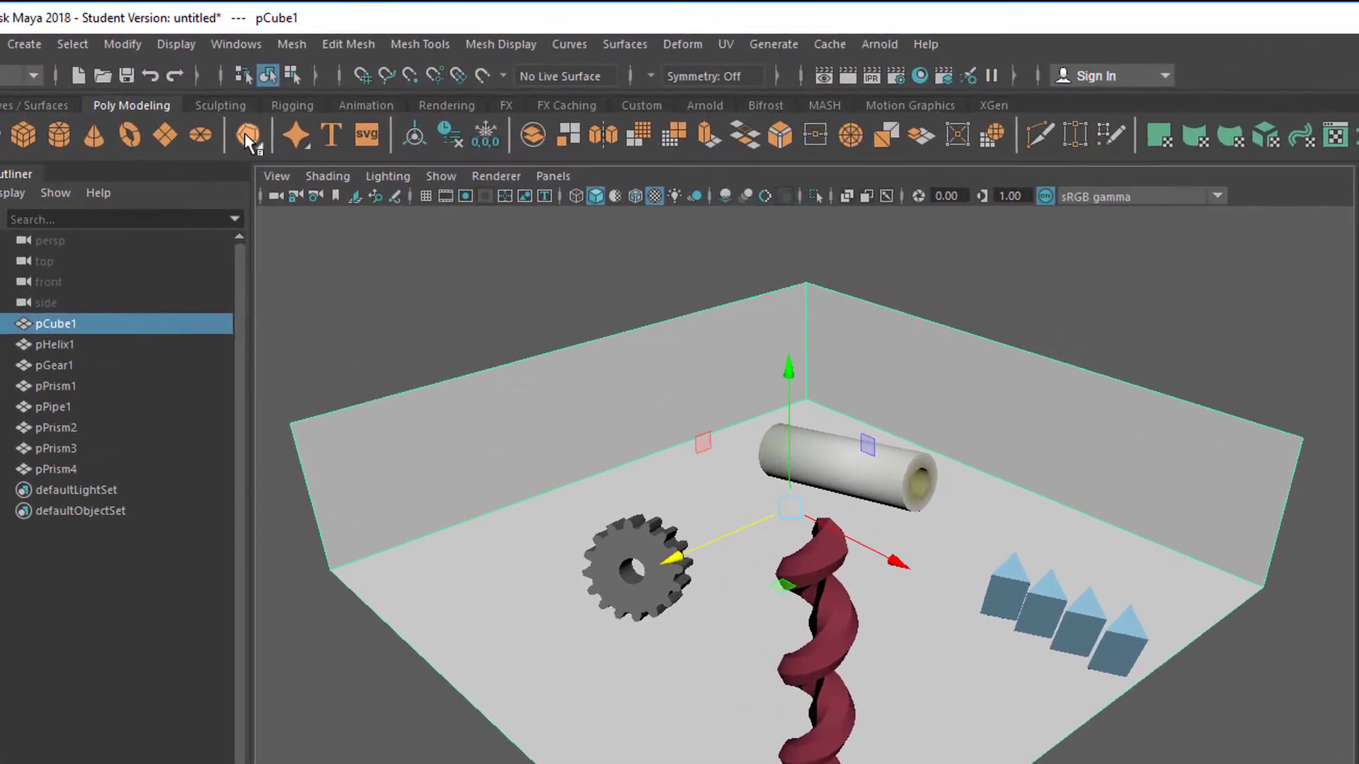
# - Create a Soccer Ball polygon primitive and place it on the floor in front of the gear
pyautogui.rightClick(248, 138)
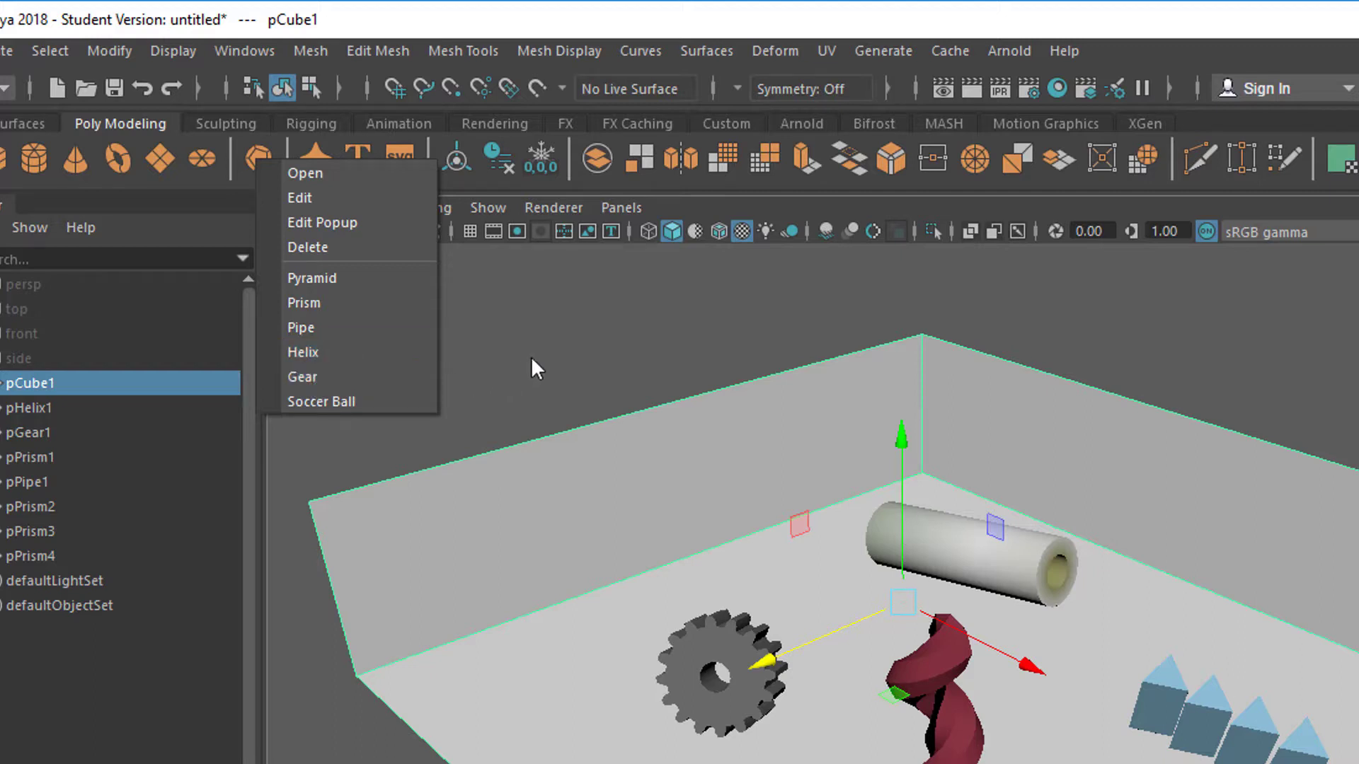
pyautogui.click(331, 400)
pyautogui.moveTo(831, 667); pyautogui.dragTo(486, 763)
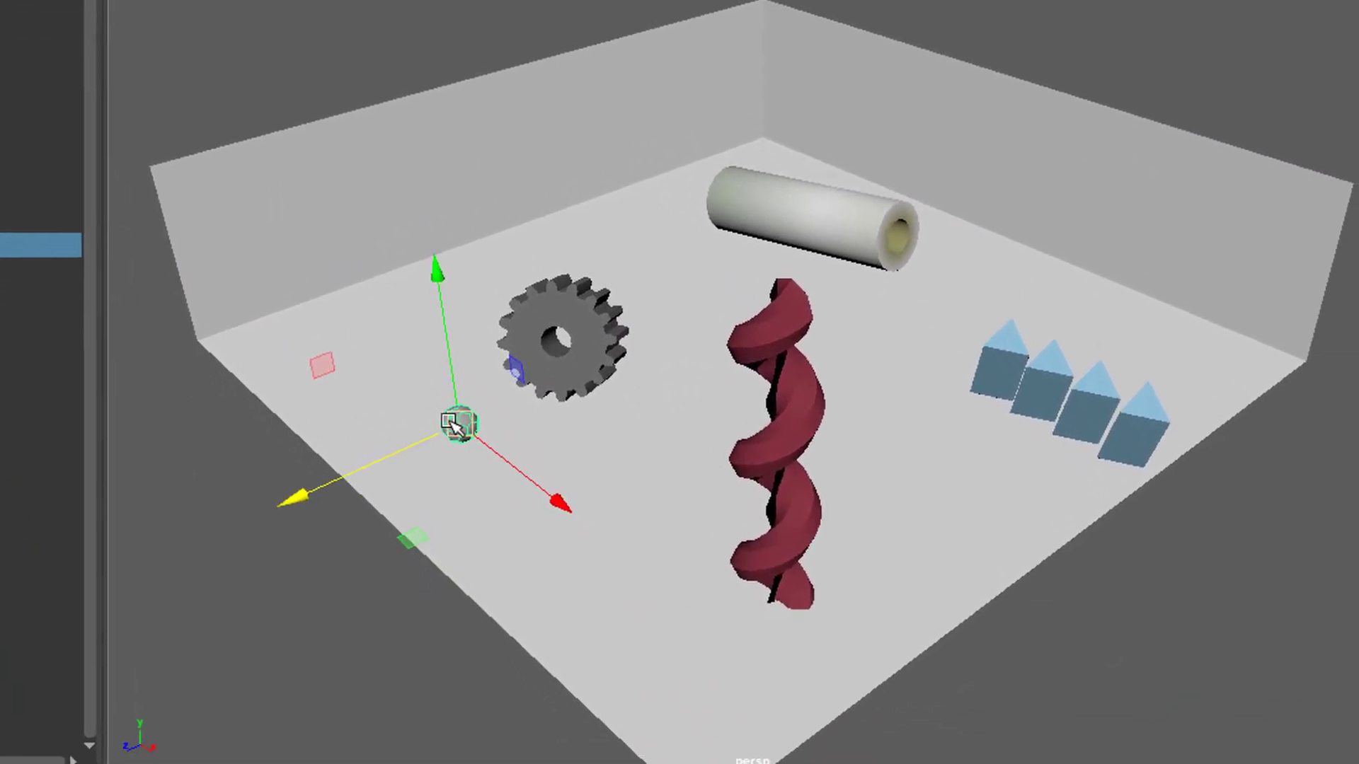
# - Assign a new aiStandardSurface material to the soccer ball and set its base color to green
pyautogui.rightClick(453, 424)
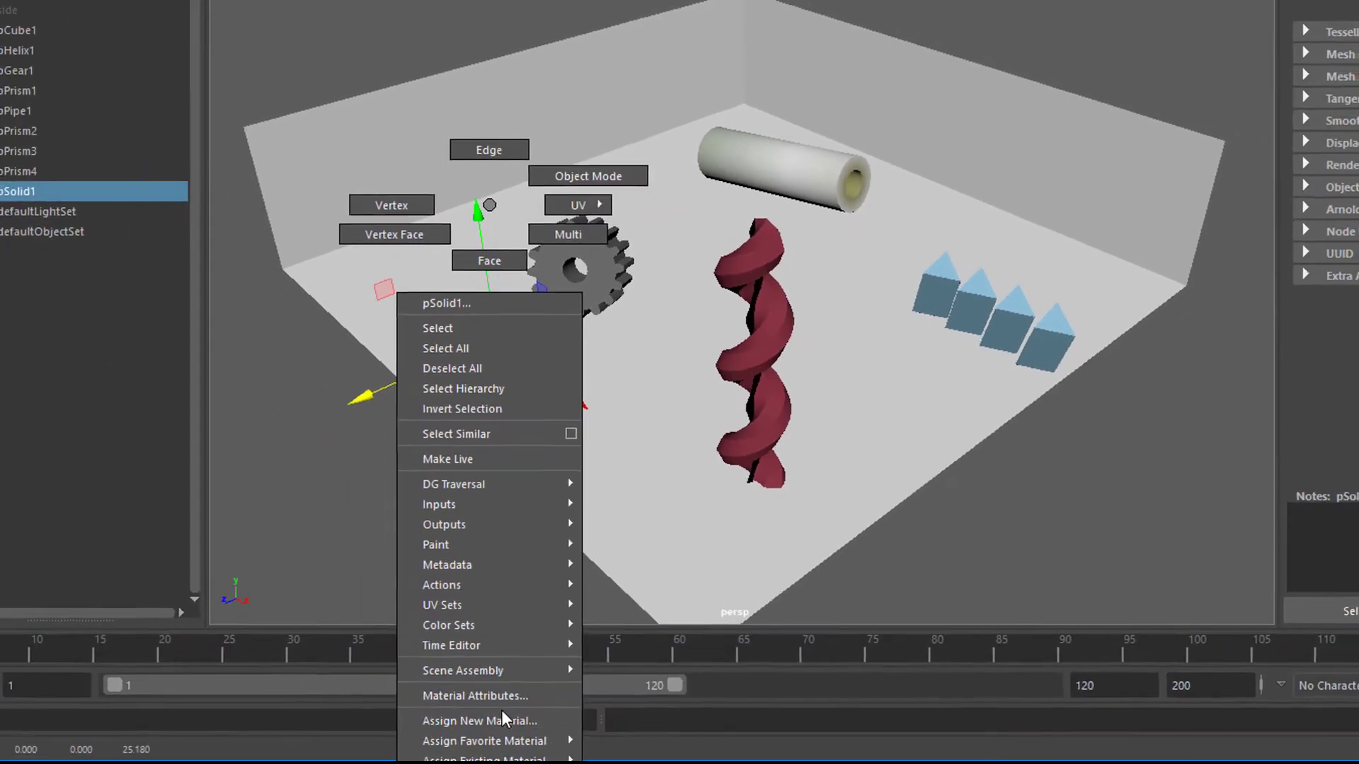
pyautogui.click(504, 719)
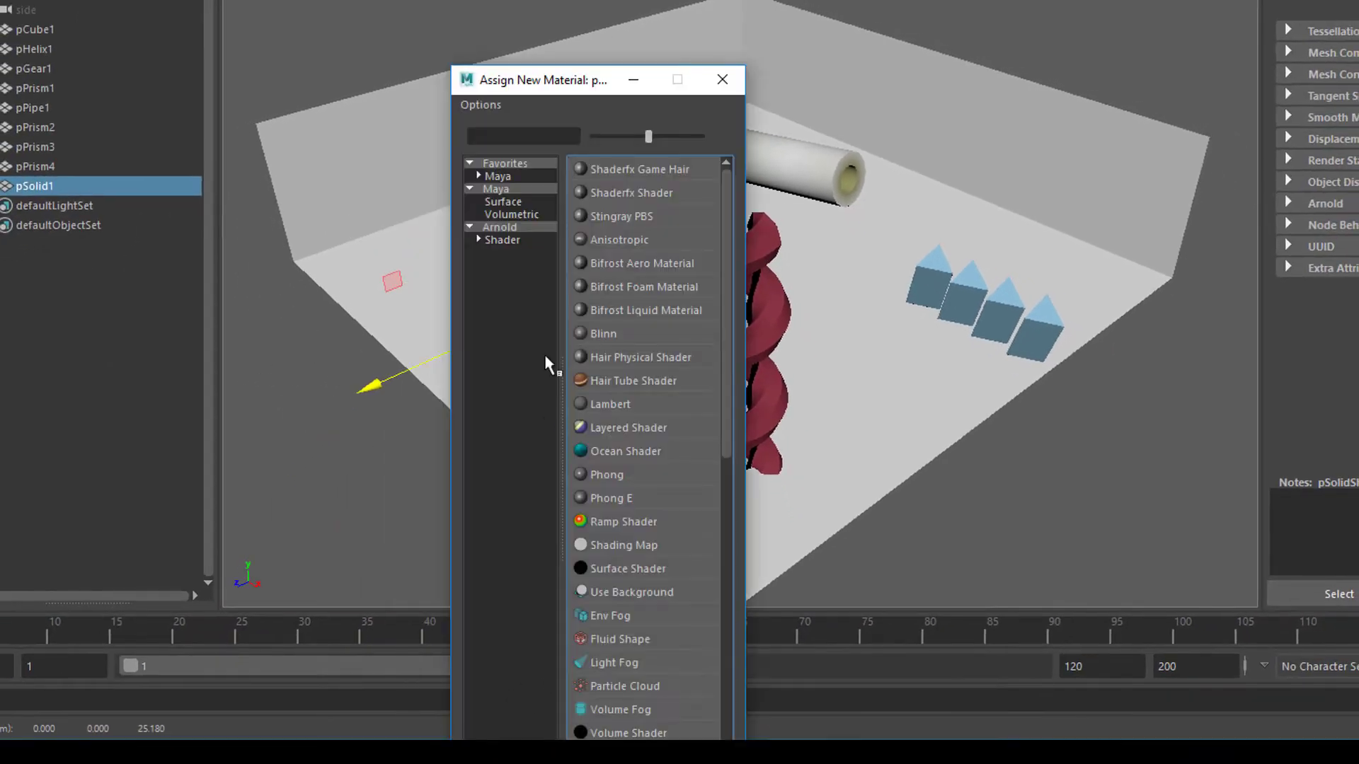
pyautogui.click(509, 227)
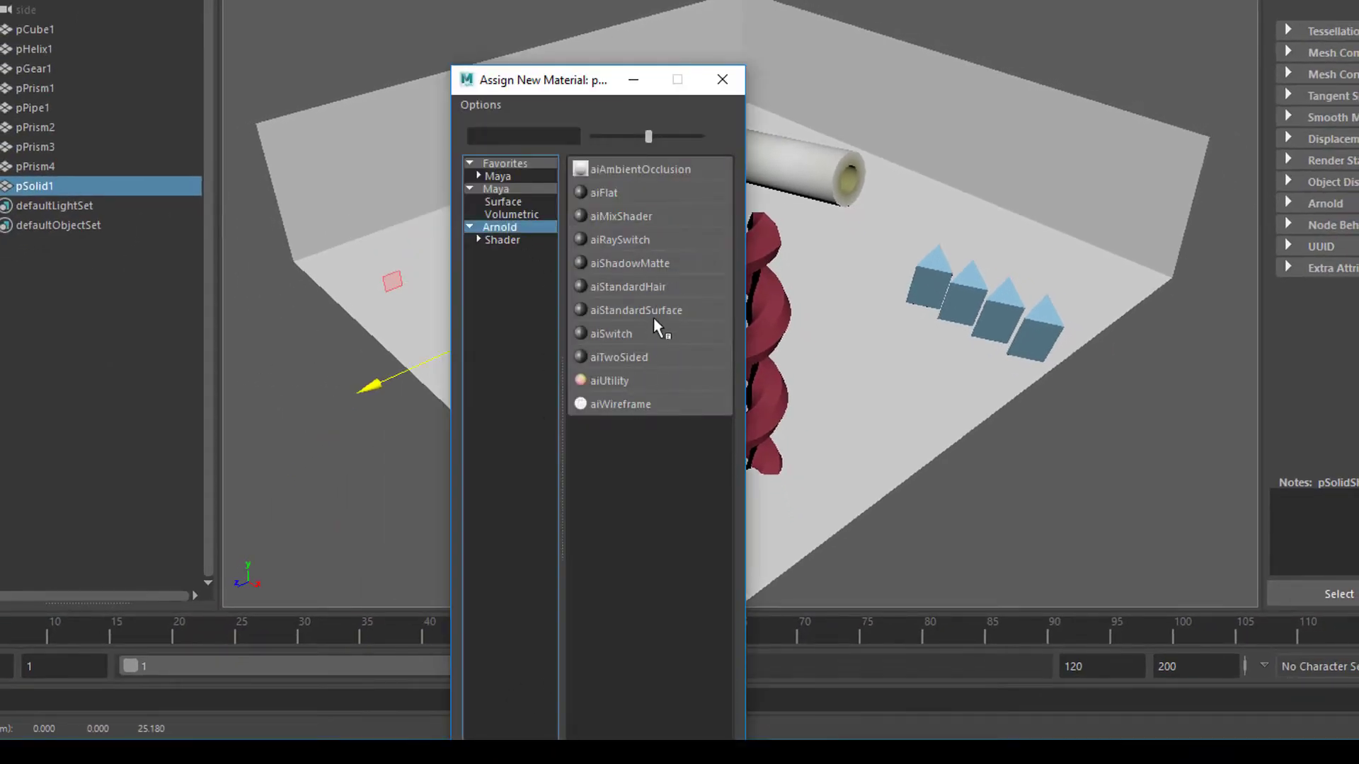
pyautogui.click(662, 309)
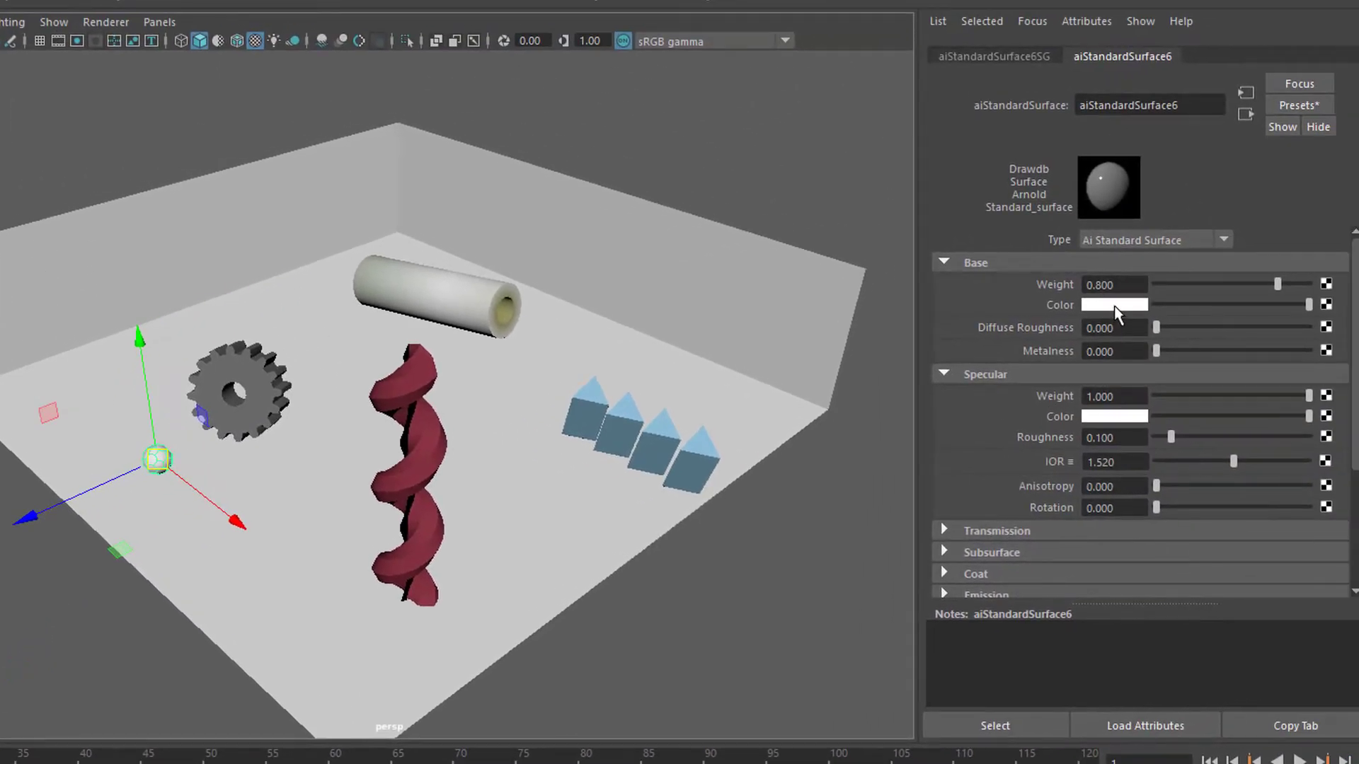
pyautogui.click(1114, 306)
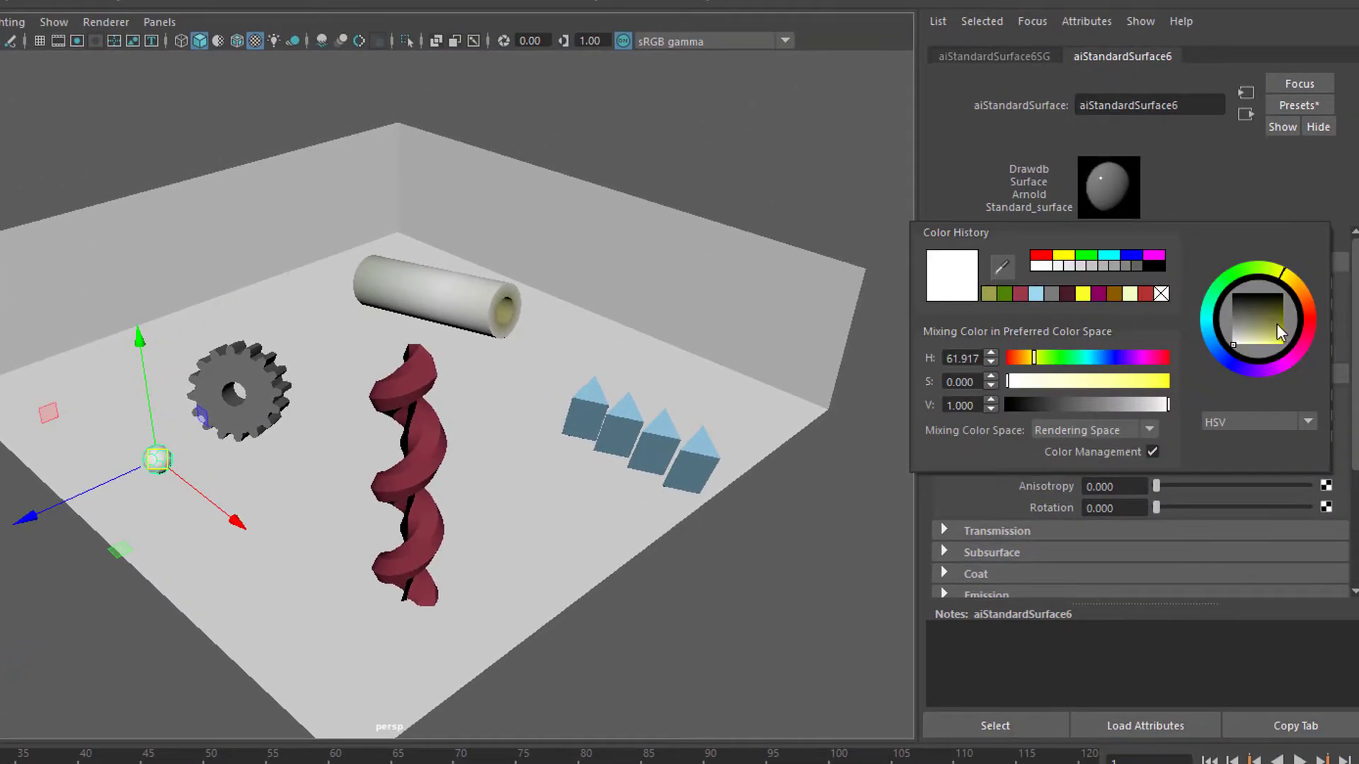
pyautogui.moveTo(1243, 275); pyautogui.dragTo(1232, 277)
pyautogui.moveTo(1275, 332); pyautogui.dragTo(1284, 330)
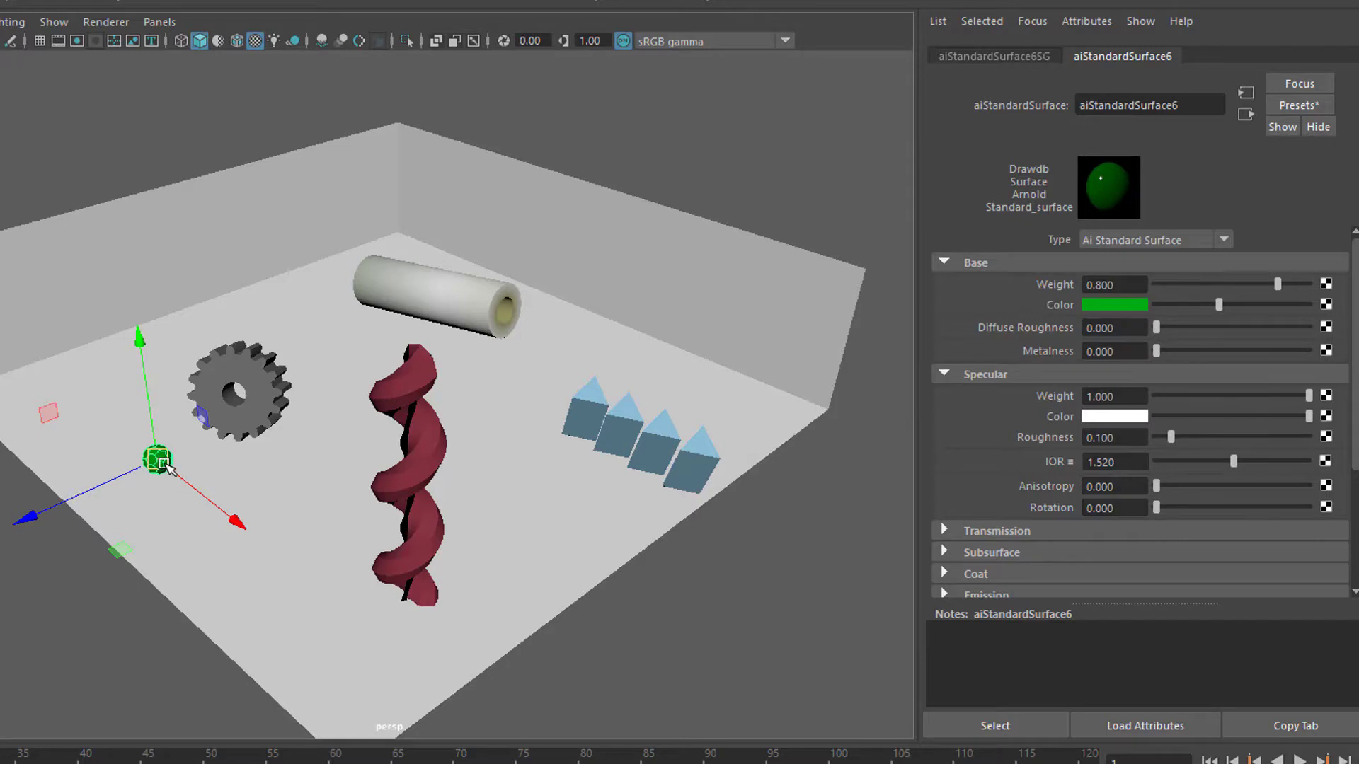
# - Duplicate the green ball along the X axis and repeat the offset copy to make an evenly spaced row of five
pyautogui.click(172, 461)
pyautogui.keyDown('alt'); pyautogui.moveTo(172, 462); pyautogui.dragTo(328, 337); pyautogui.keyUp('alt')
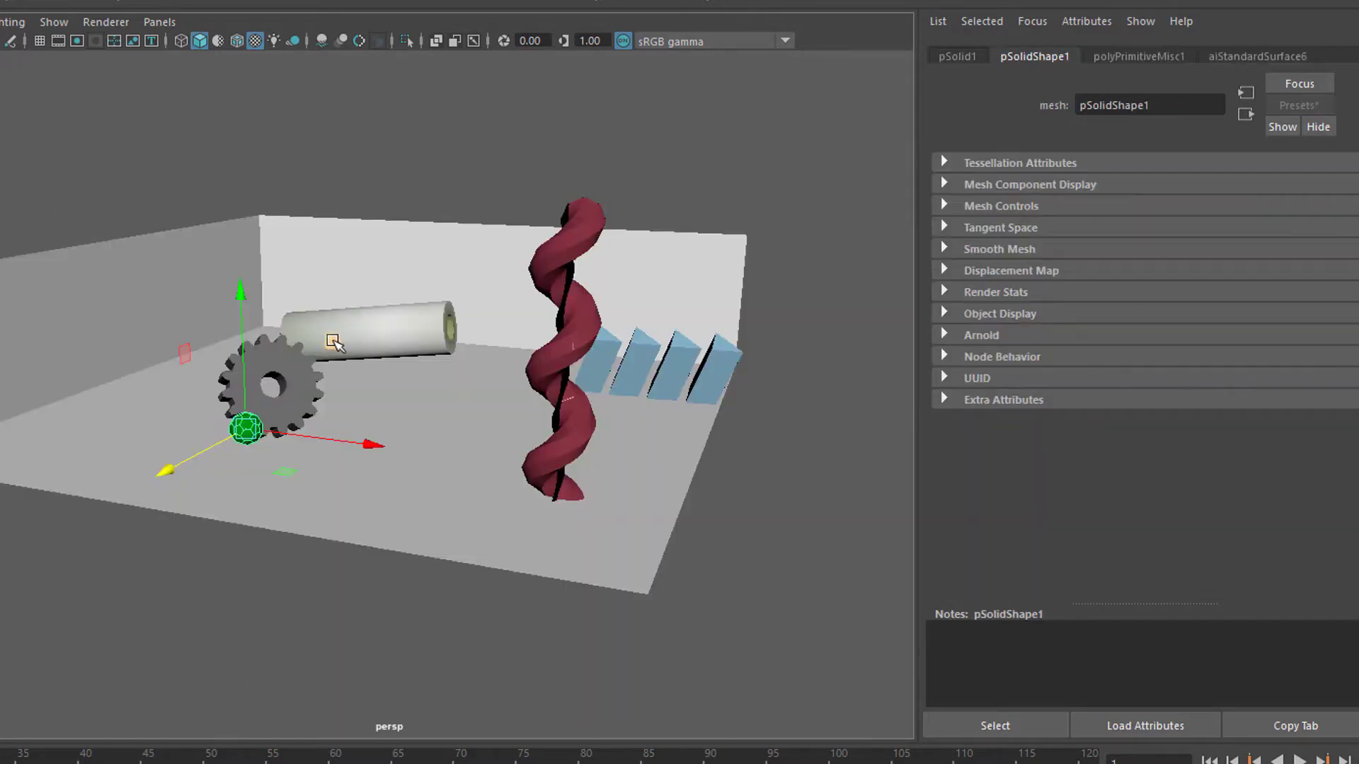
pyautogui.hotkey('ctrl', 'd')
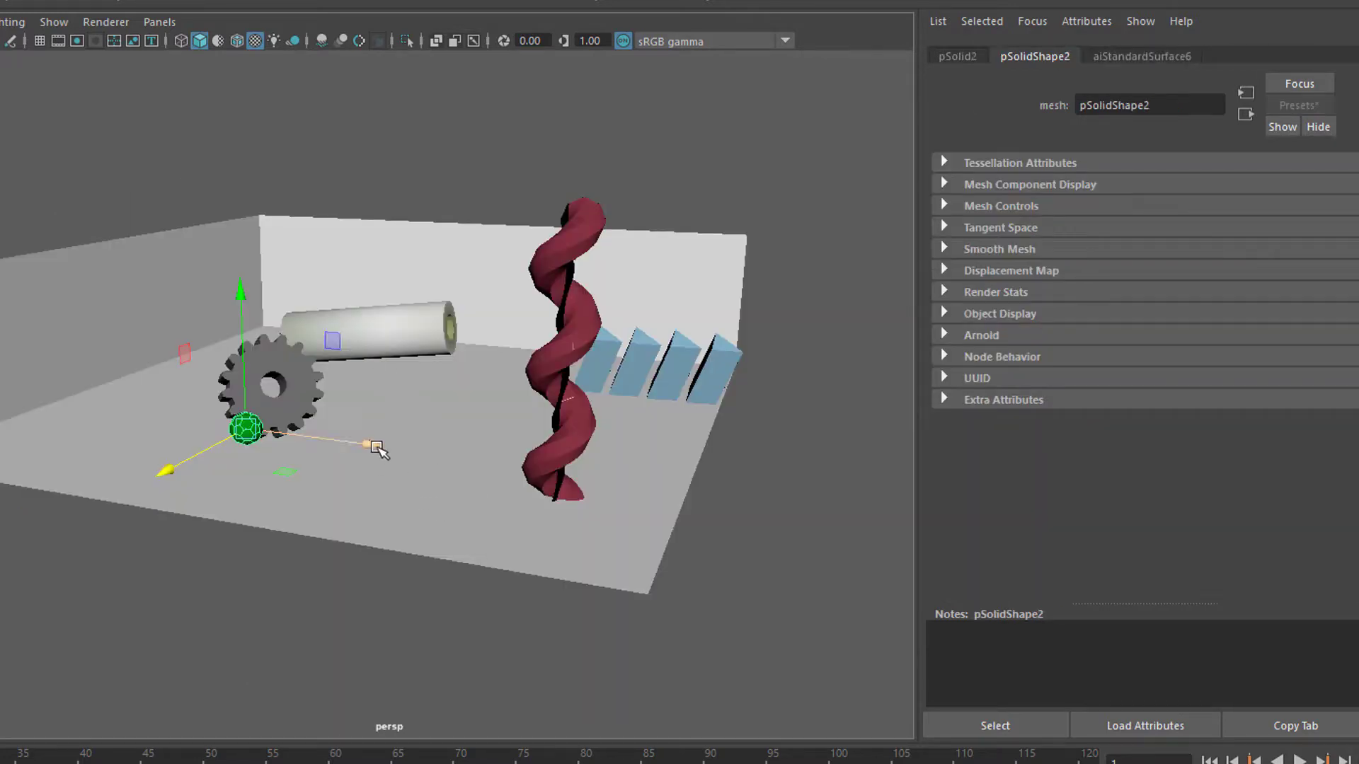
pyautogui.moveTo(376, 448); pyautogui.dragTo(433, 458)
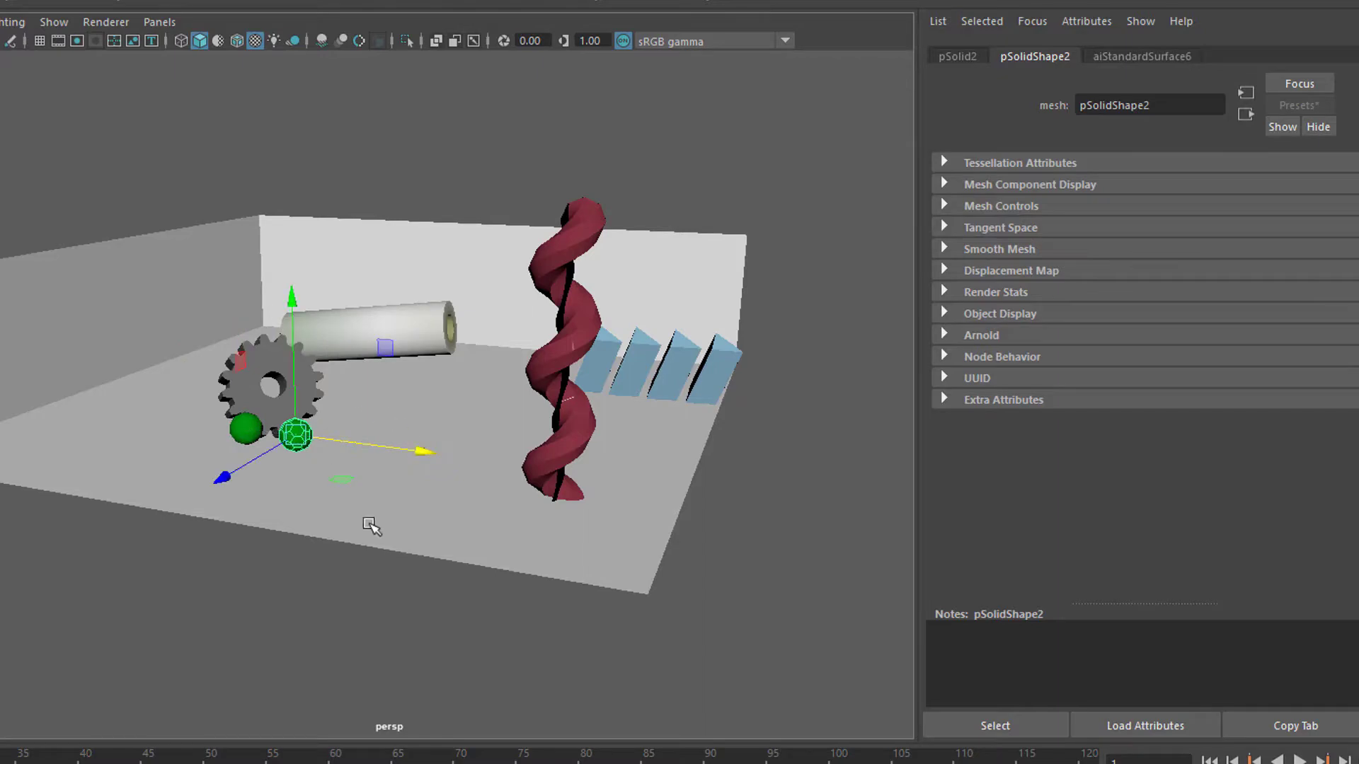
pyautogui.keyDown('alt'); pyautogui.moveTo(372, 526); pyautogui.dragTo(375, 265); pyautogui.keyUp('alt')
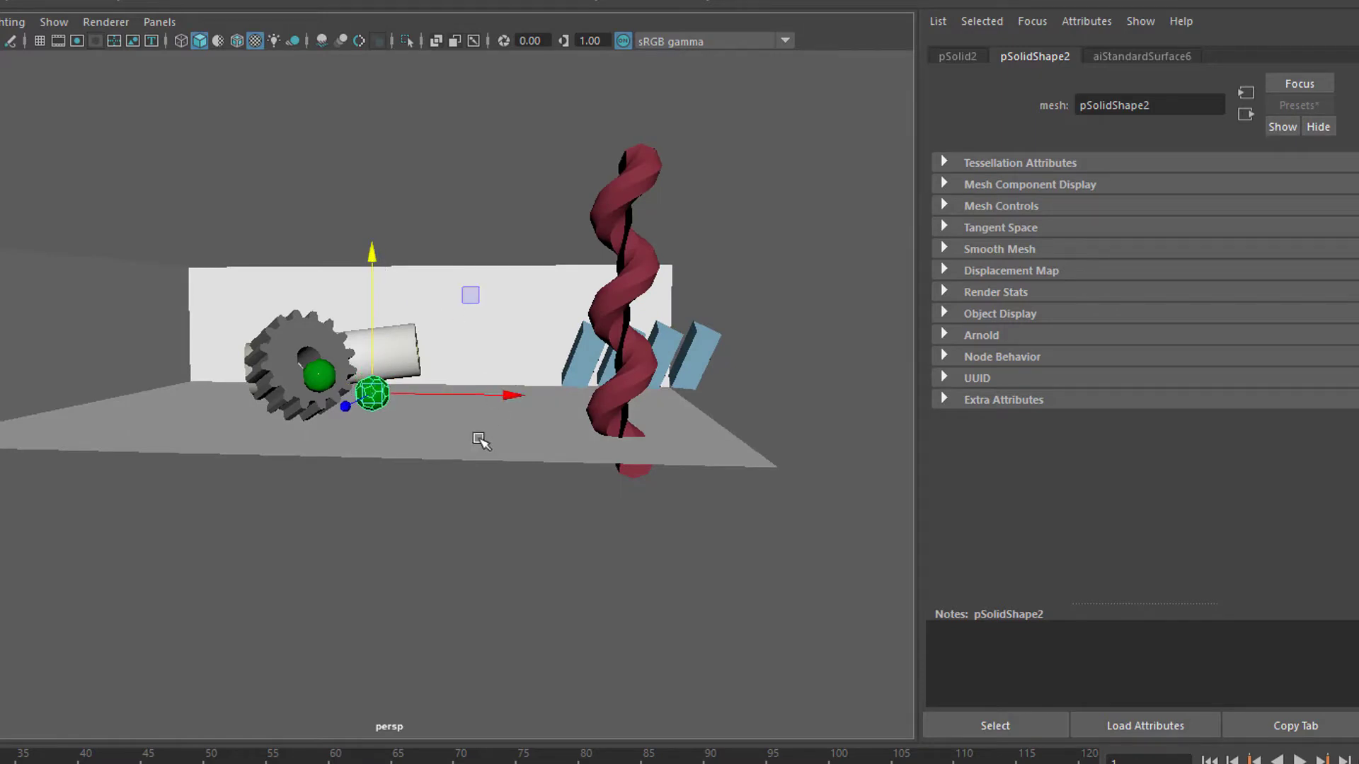
pyautogui.hotkey('shift', 'd')
pyautogui.hotkey('shift', 'd')
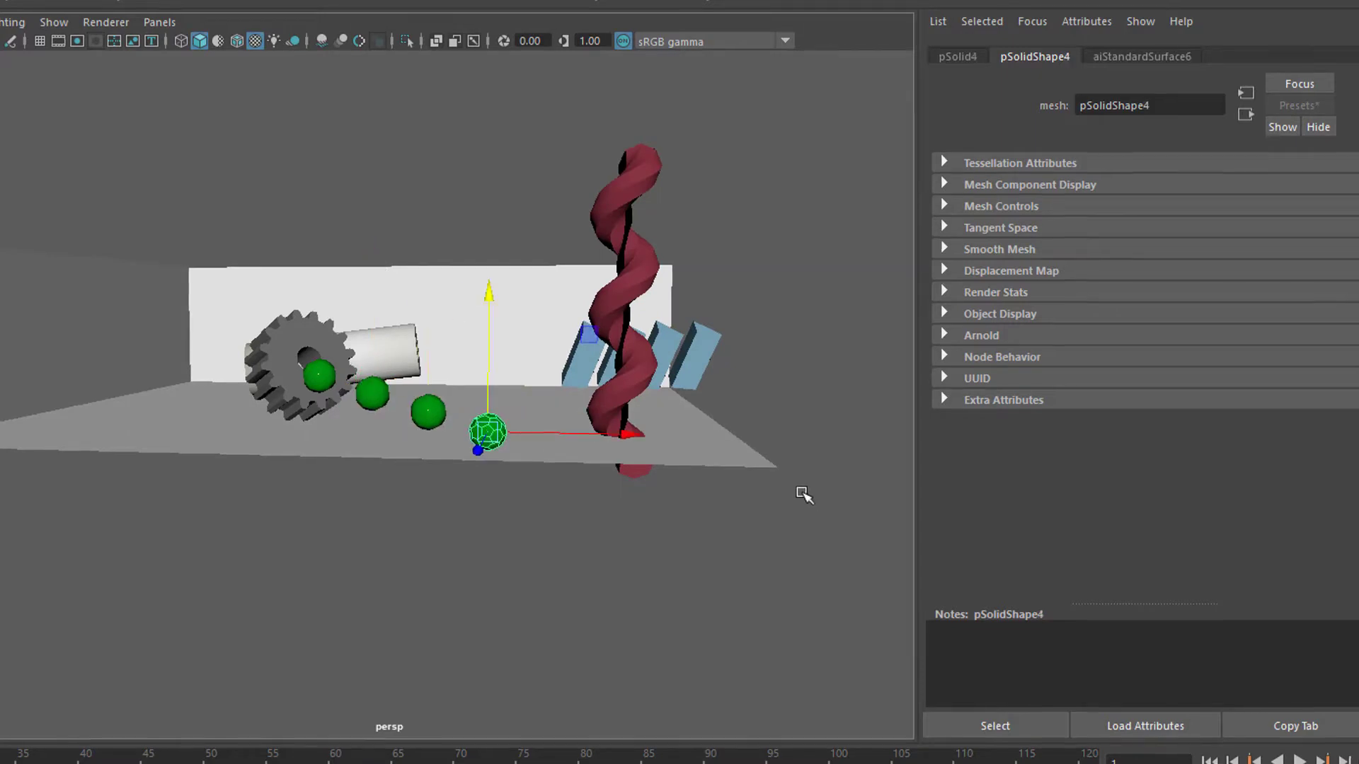
pyautogui.hotkey('shift', 'd')
# - Render the unlit scene with Arnold to check how it looks
pyautogui.keyDown('alt'); pyautogui.moveTo(728, 567); pyautogui.dragTo(636, 546); pyautogui.keyUp('alt')
pyautogui.keyDown('alt'); pyautogui.moveTo(661, 584); pyautogui.dragTo(553, 603, button='right'); pyautogui.keyUp('alt')
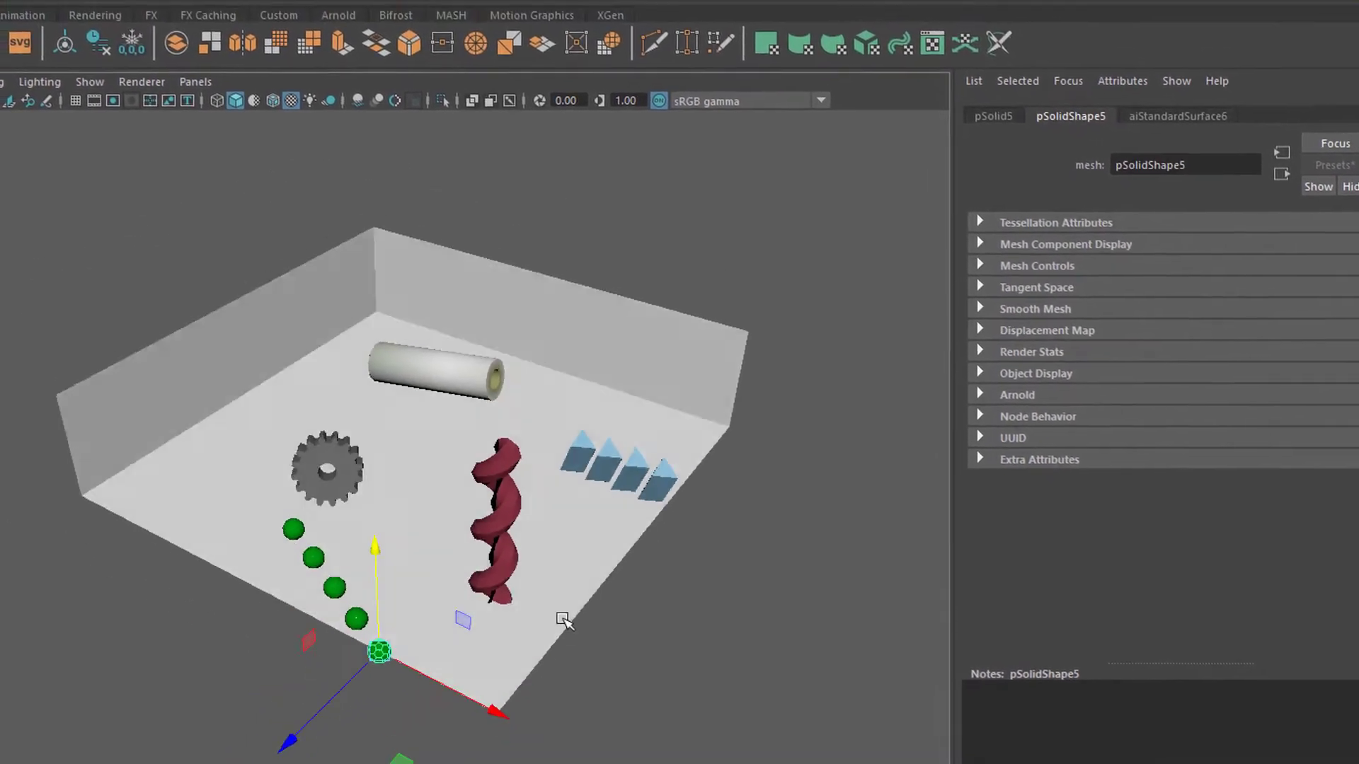
pyautogui.keyDown('alt'); pyautogui.moveTo(615, 635); pyautogui.dragTo(621, 637); pyautogui.keyUp('alt')
pyautogui.click(531, 6)
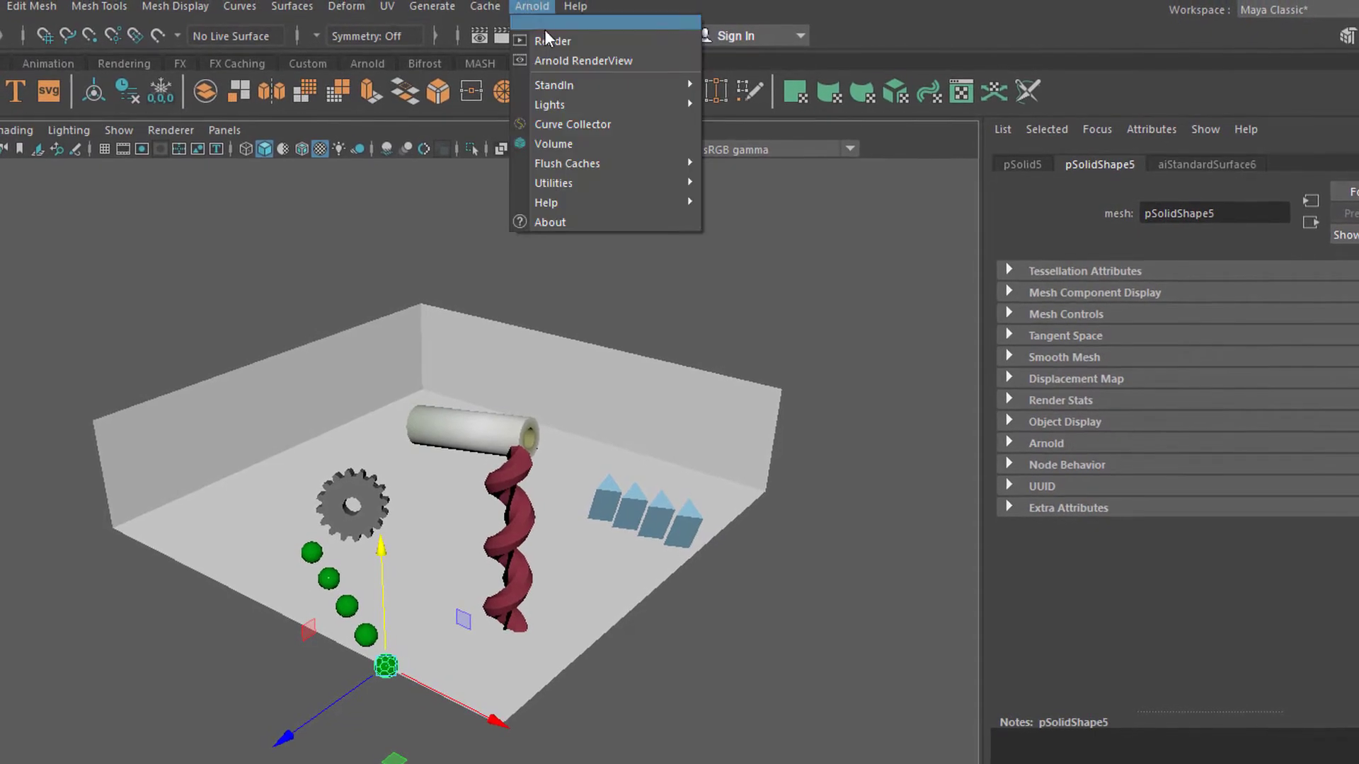
pyautogui.click(545, 30)
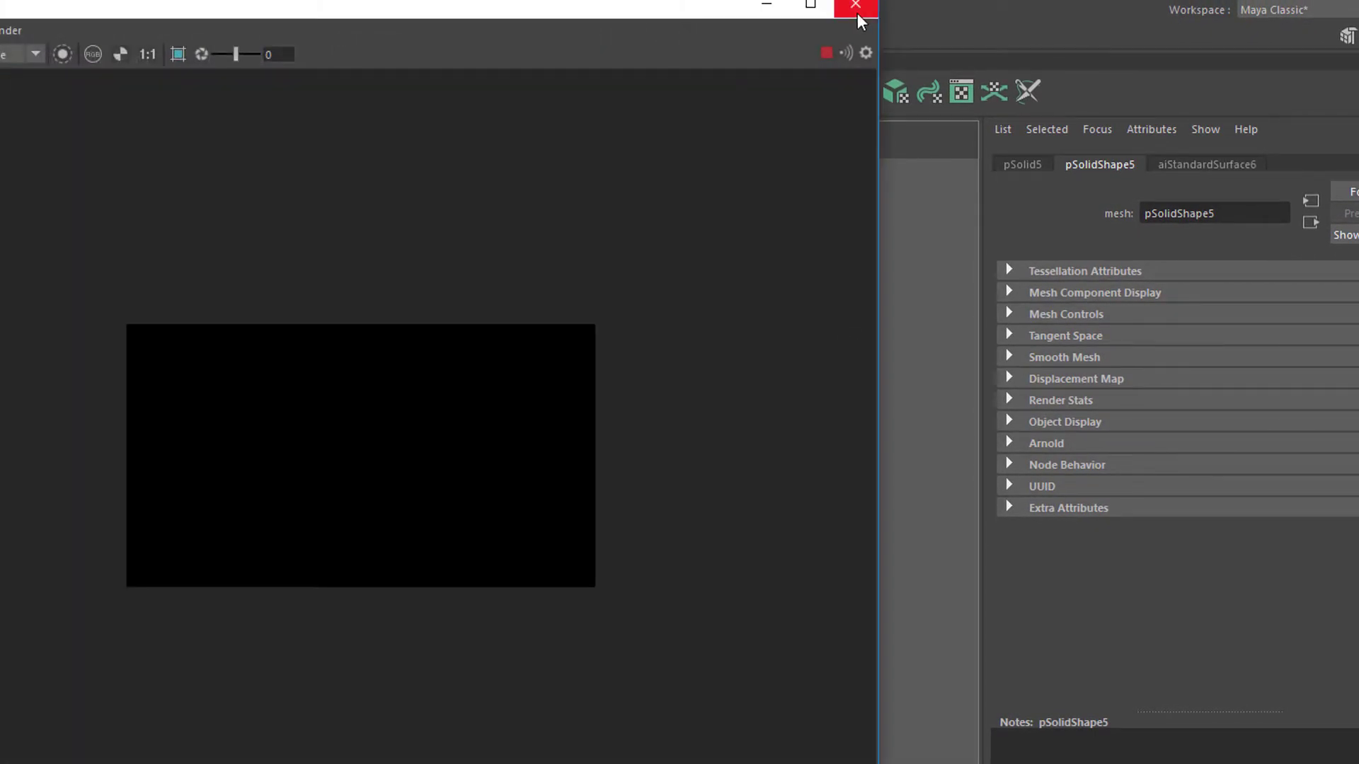
# - Add an Arnold Skydome Light around the scene and inspect its dome
pyautogui.click(150, 56)
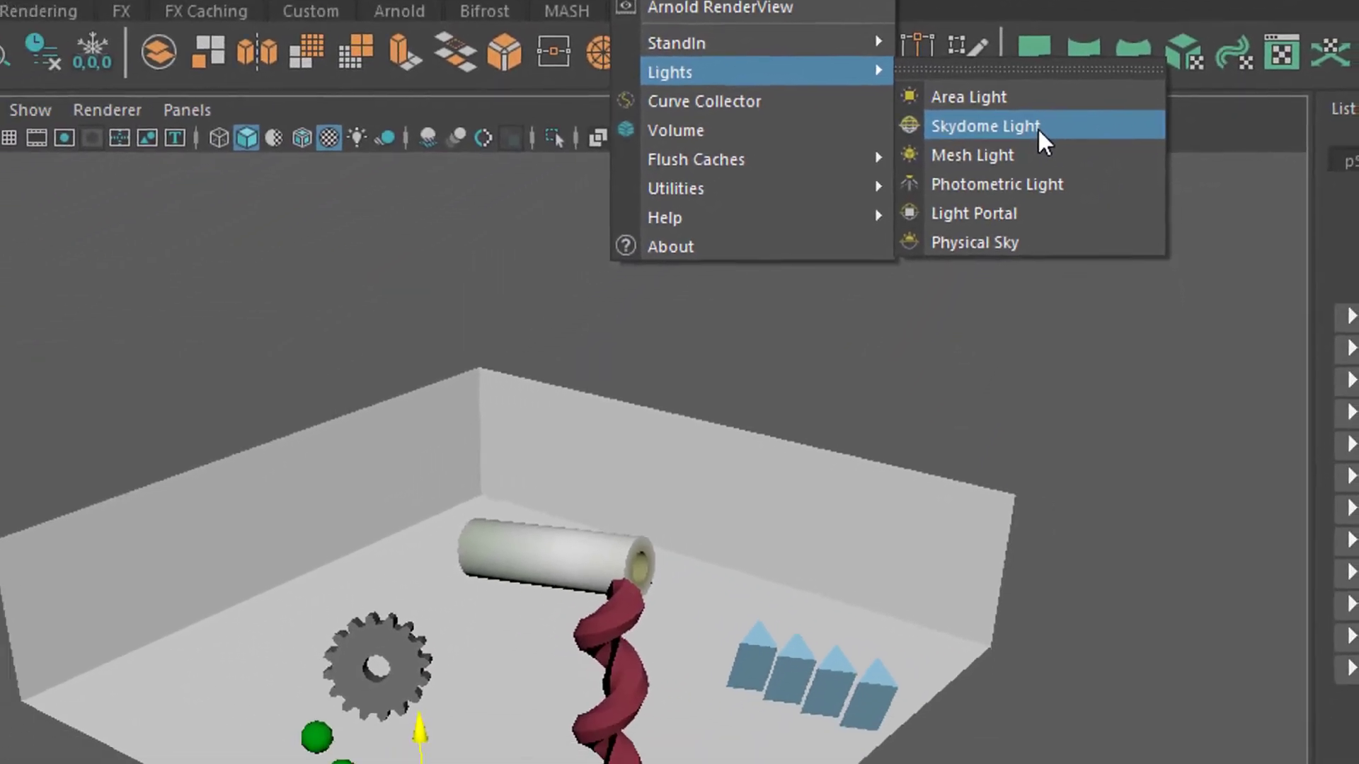
pyautogui.click(974, 261)
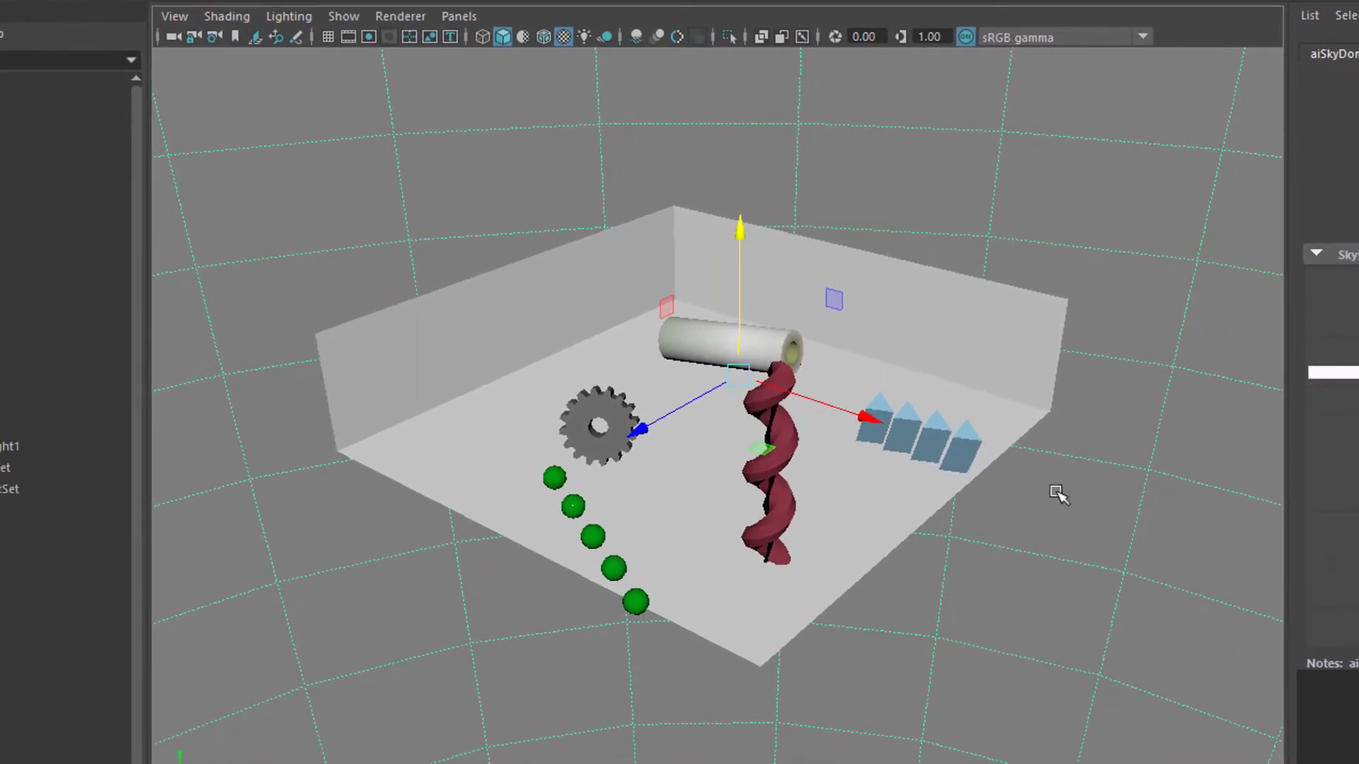
pyautogui.press('f')
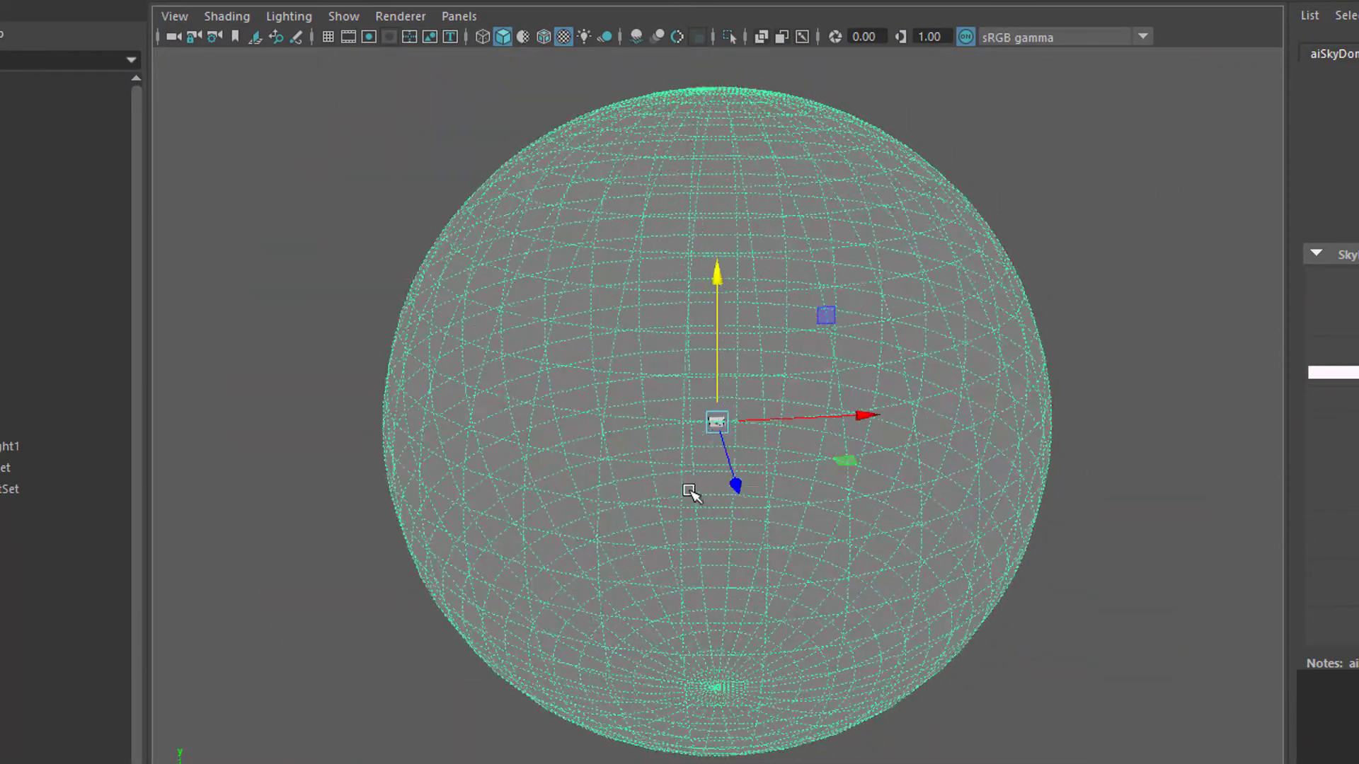
pyautogui.keyDown('alt'); pyautogui.moveTo(690, 492); pyautogui.dragTo(577, 460); pyautogui.keyUp('alt')
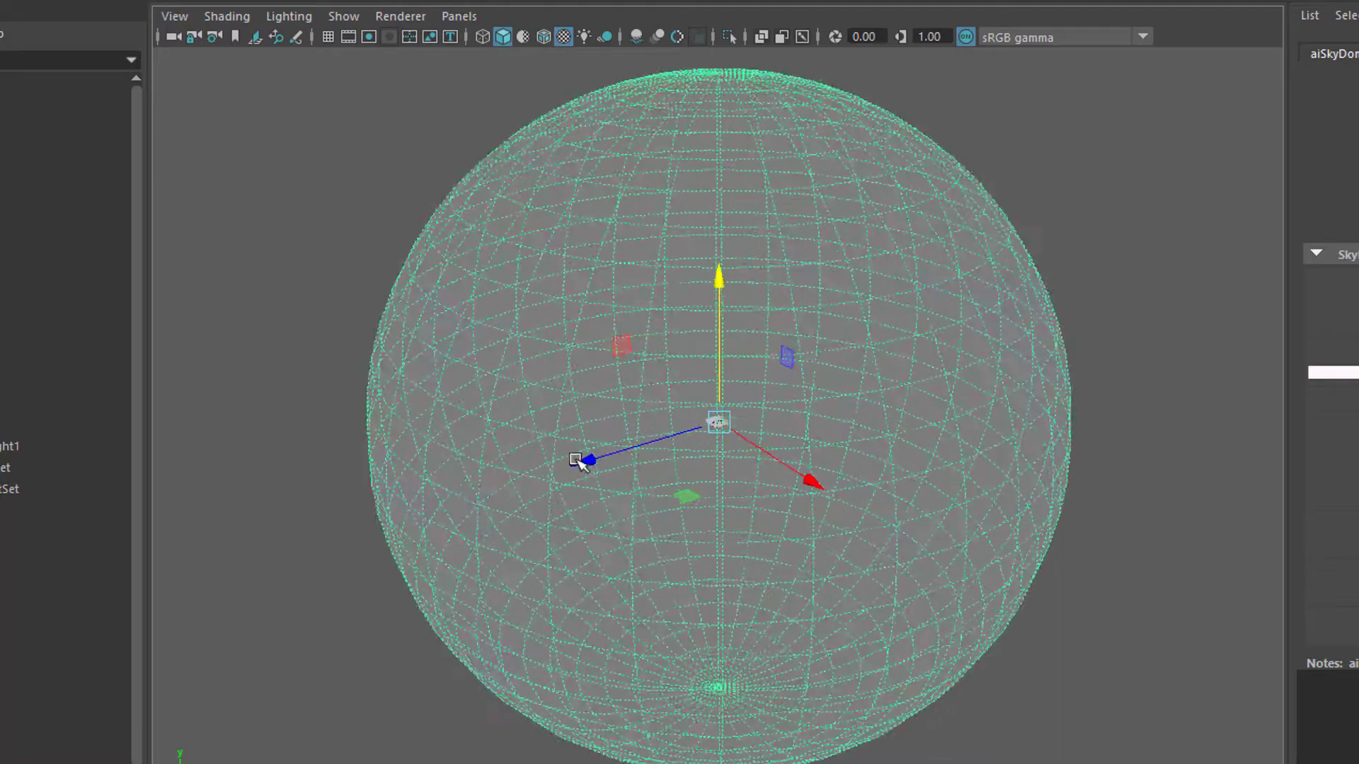
pyautogui.keyDown('alt'); pyautogui.moveTo(577, 460); pyautogui.dragTo(868, 506, button='right'); pyautogui.keyUp('alt')
pyautogui.keyDown('alt'); pyautogui.moveTo(868, 507); pyautogui.dragTo(866, 548); pyautogui.keyUp('alt')
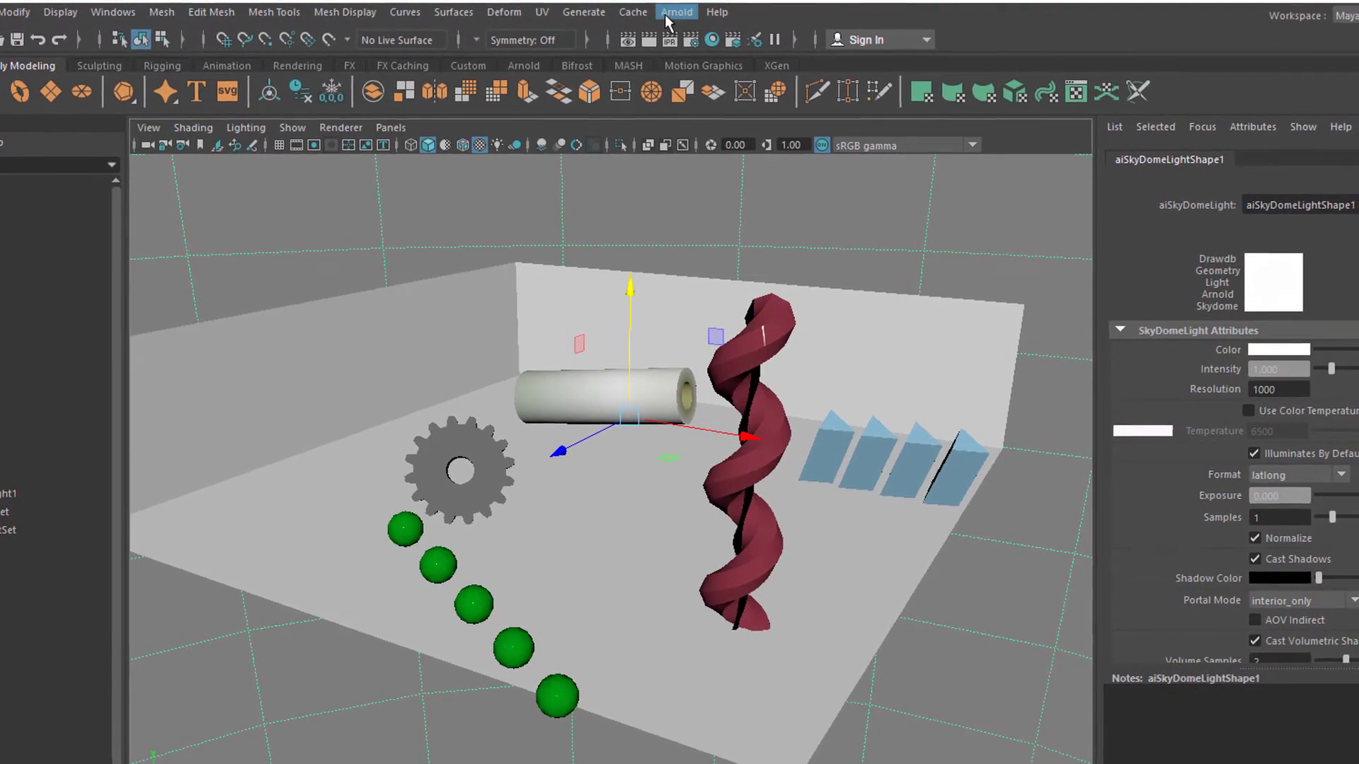
# - Render the skydome-lit scene with Arnold and store a snapshot of the image
pyautogui.click(665, 12)
pyautogui.click(690, 44)
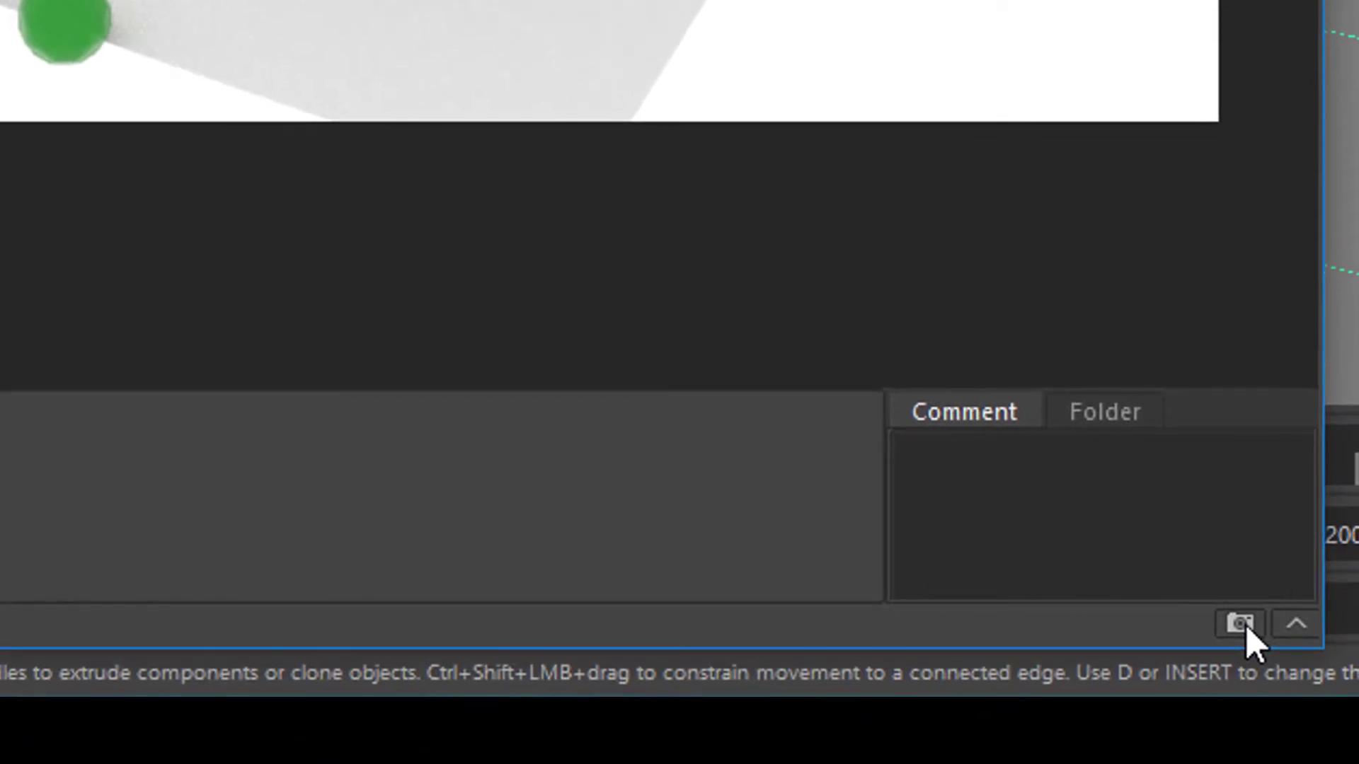
pyautogui.click(1240, 624)
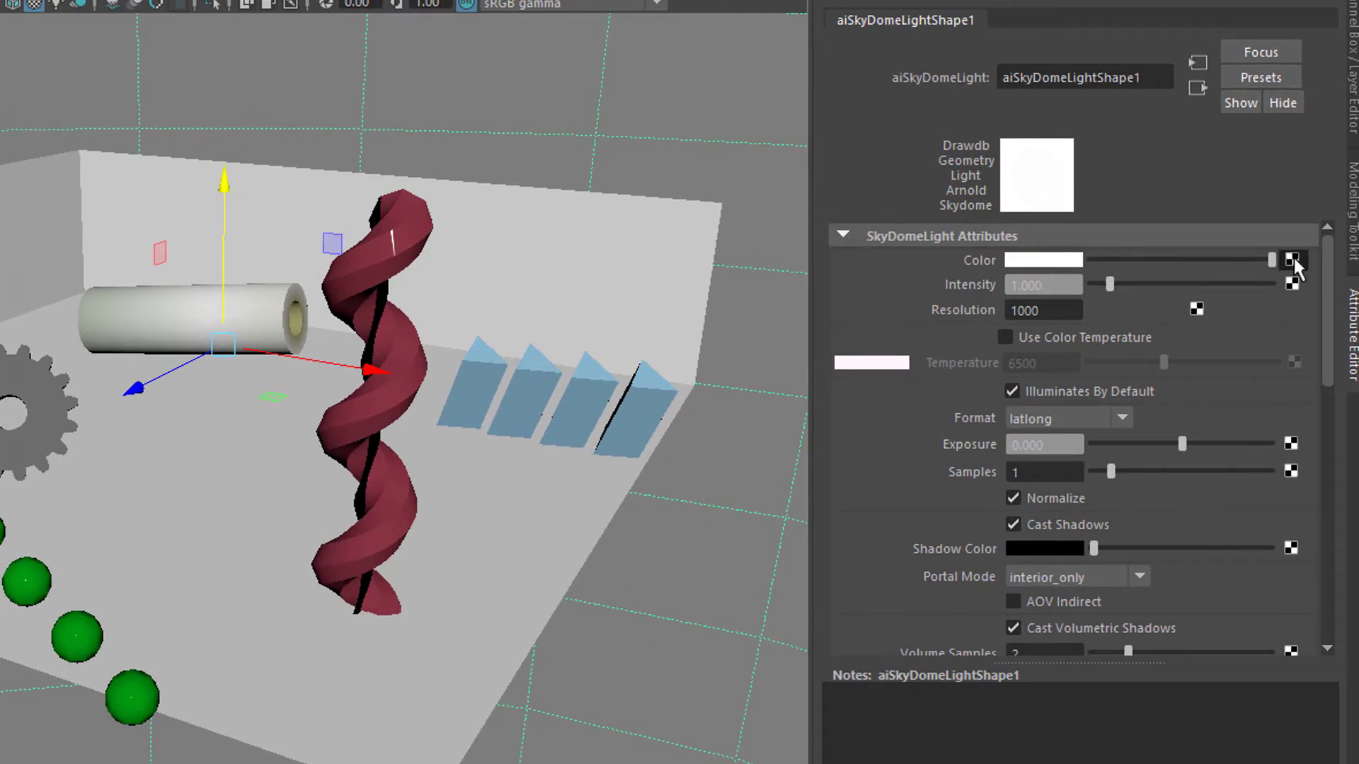
# - Map a Checker texture to the skydome light's color
pyautogui.click(1292, 259)
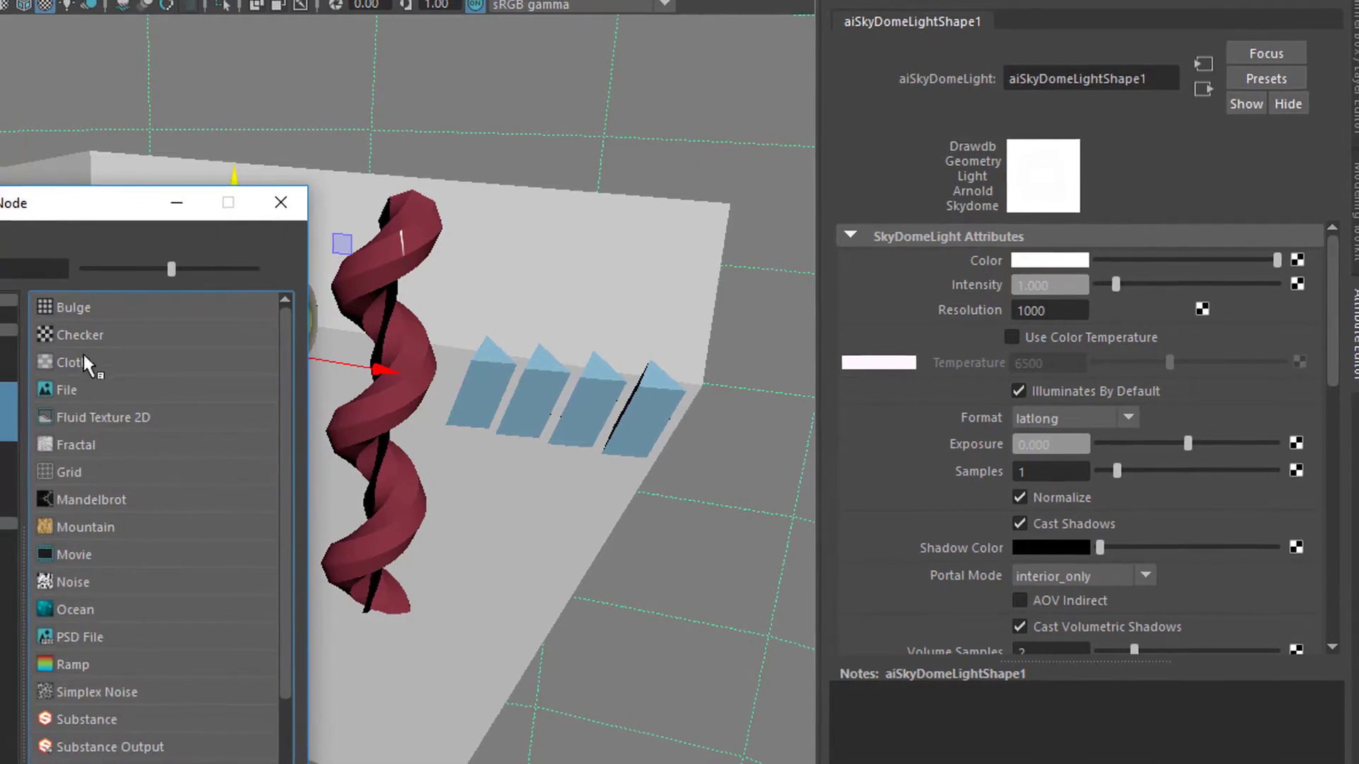
pyautogui.click(80, 335)
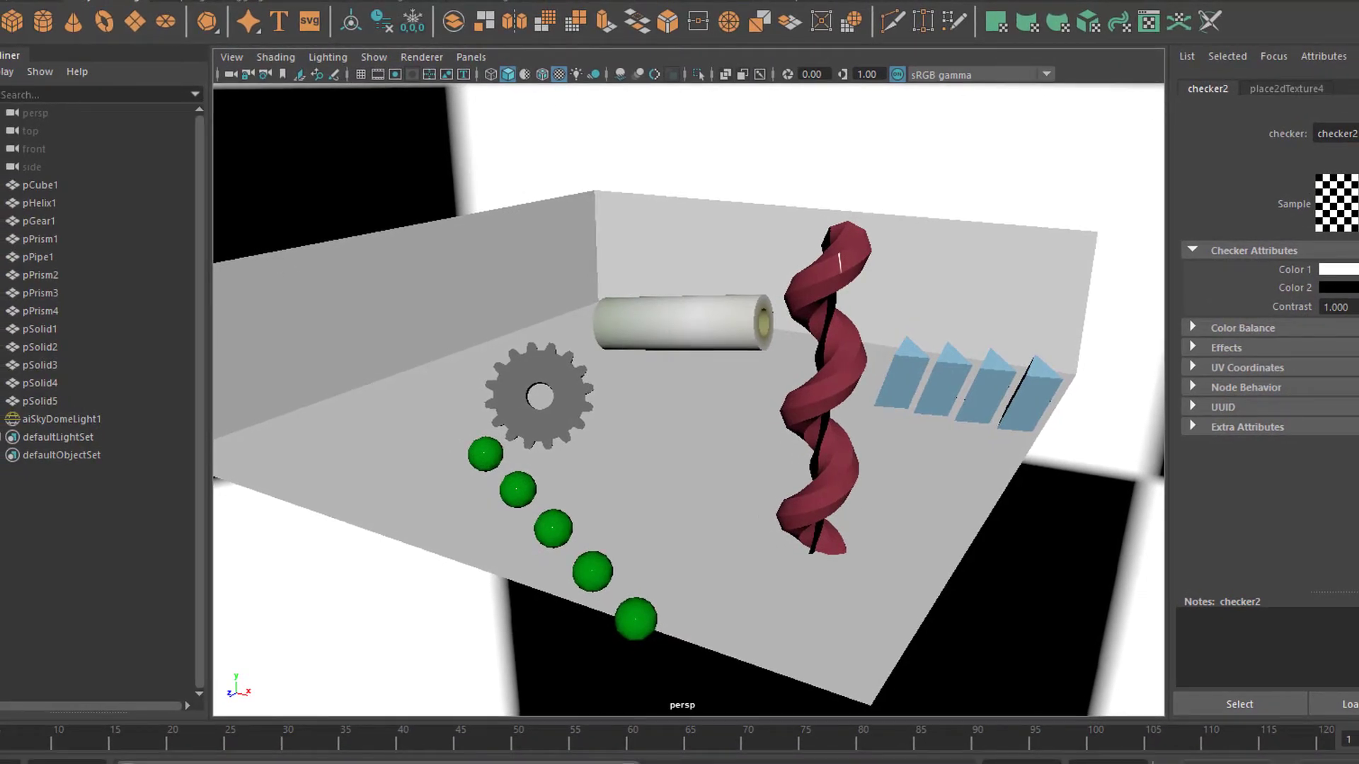
pyautogui.click(213, 763)
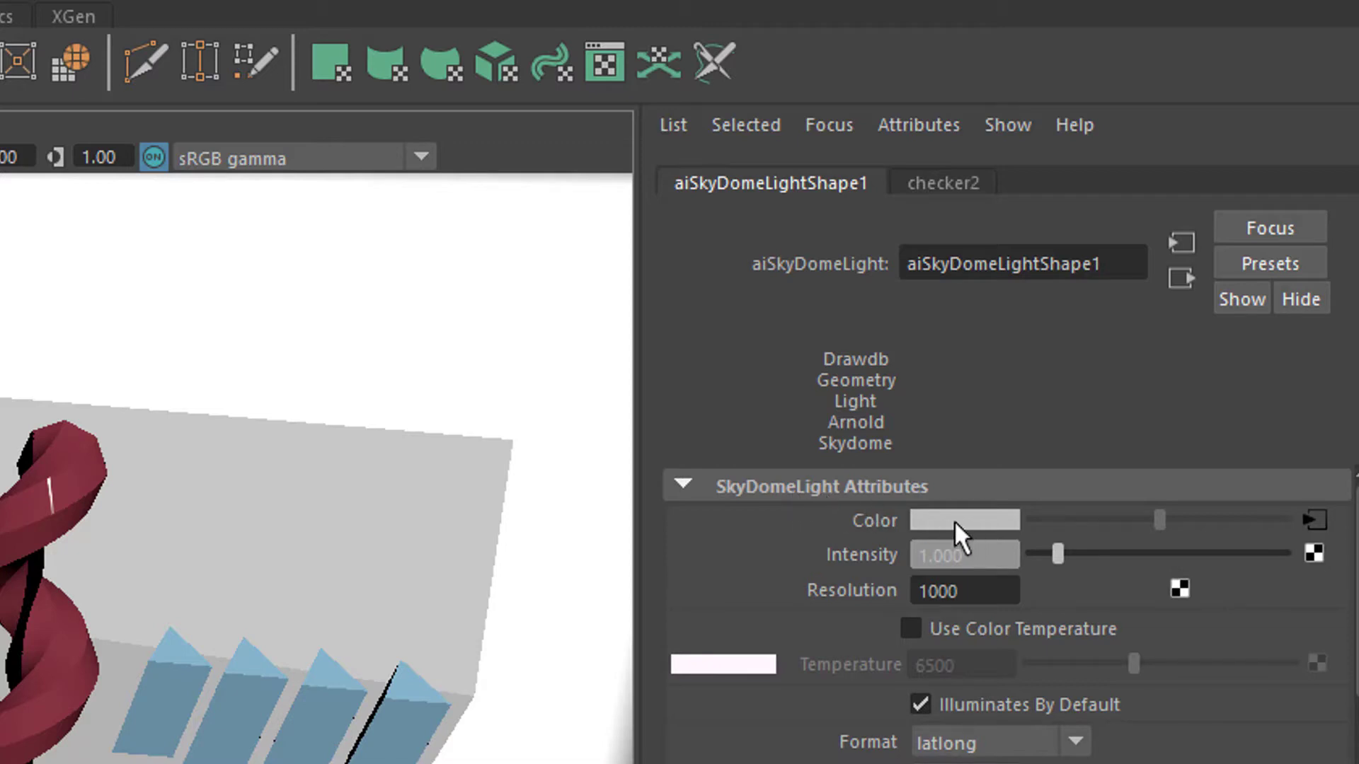
# - Break the checker connection on the skydome light's color and set the color back to white
pyautogui.rightClick(878, 521)
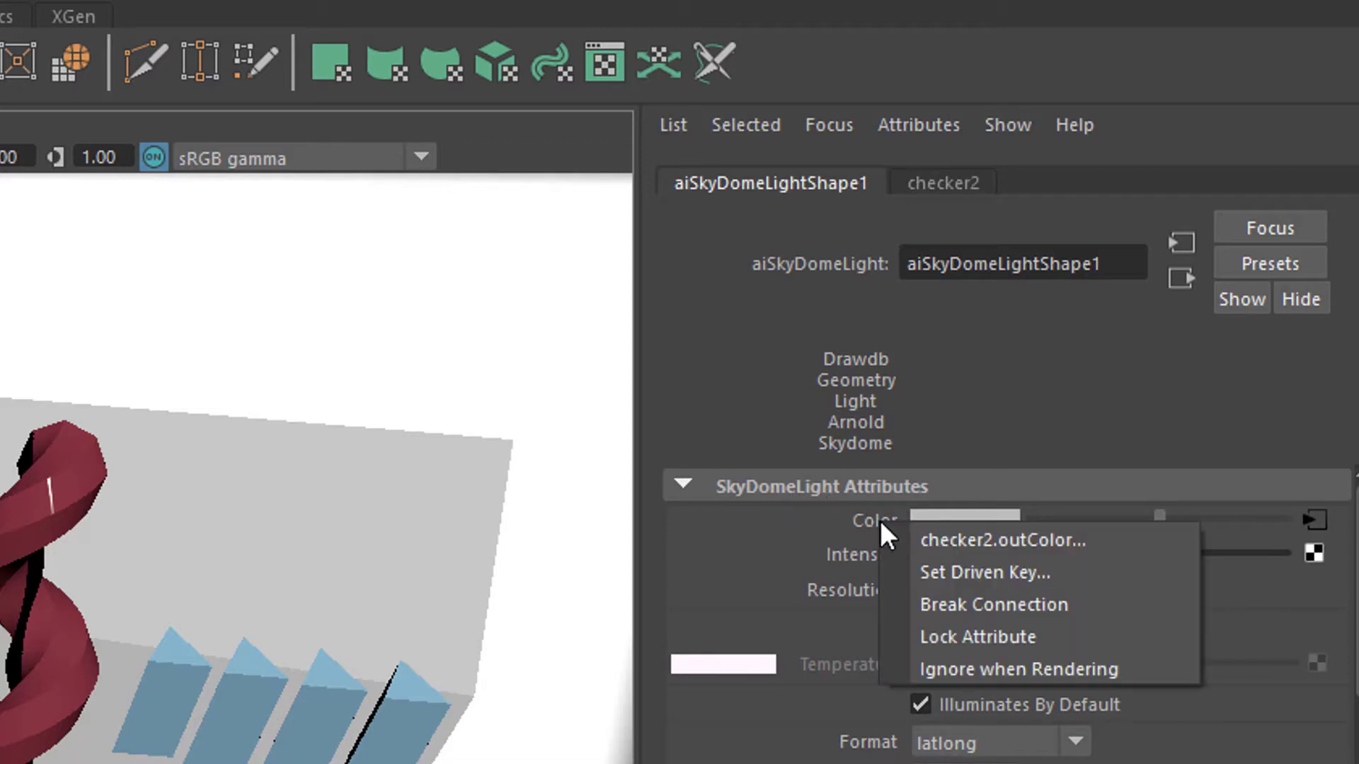
pyautogui.click(1017, 605)
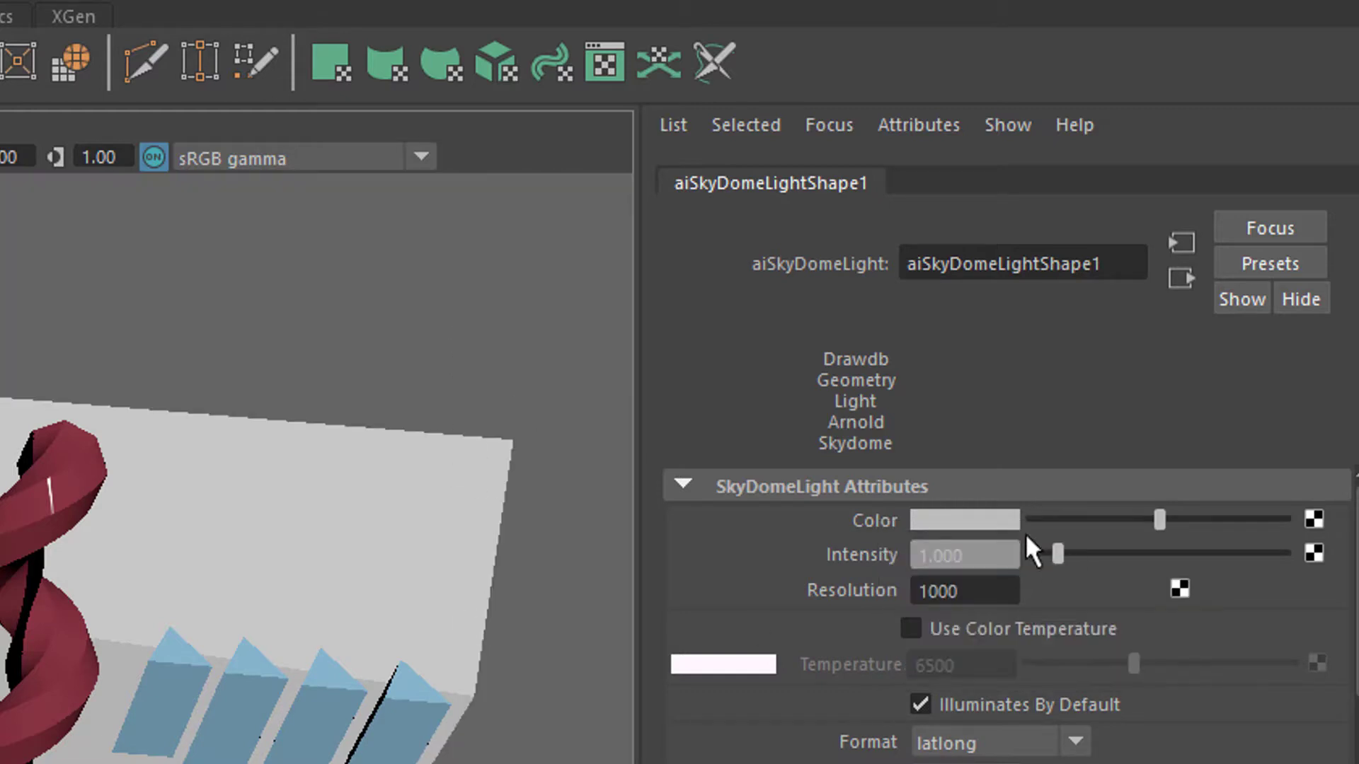
pyautogui.moveTo(1160, 521); pyautogui.dragTo(1349, 524)
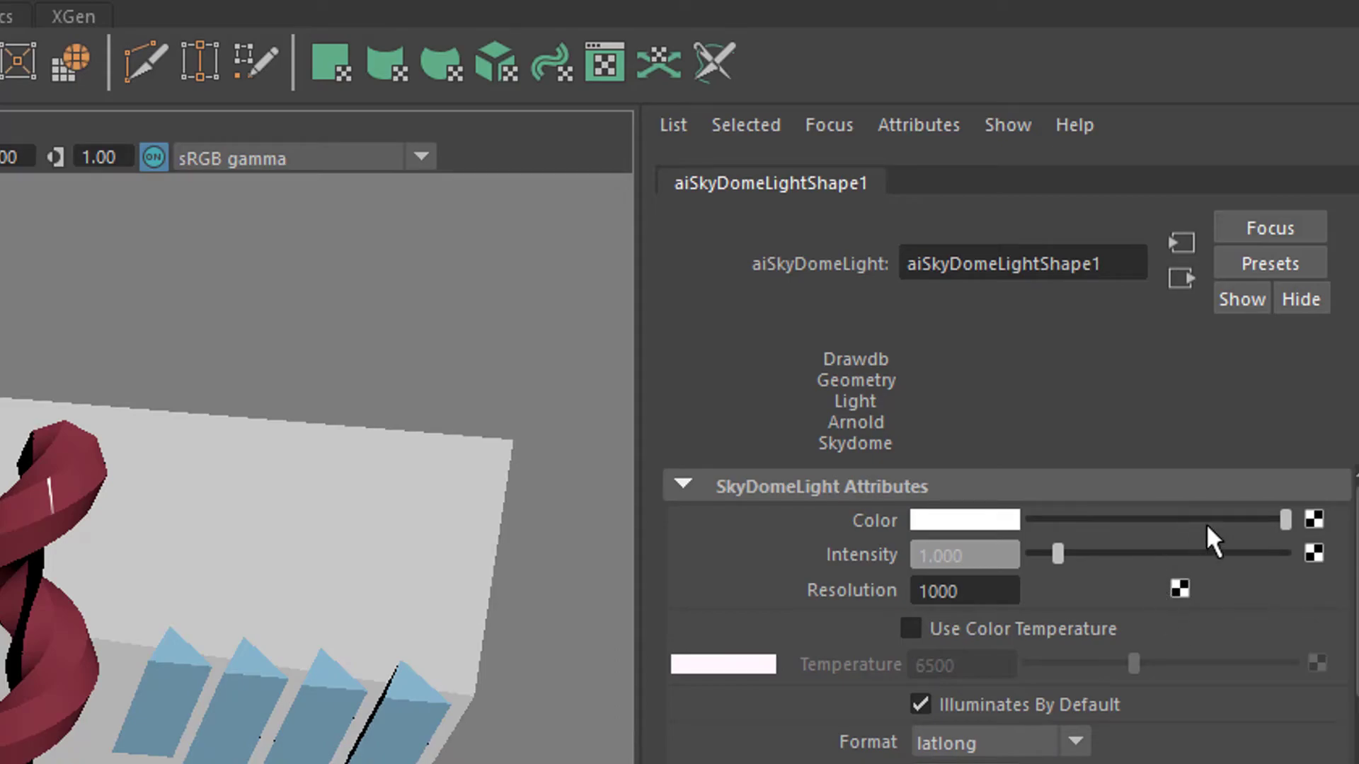
# - Map a Ramp texture to the skydome light's color and move the ramp's black marker to position 0.243
pyautogui.click(1314, 519)
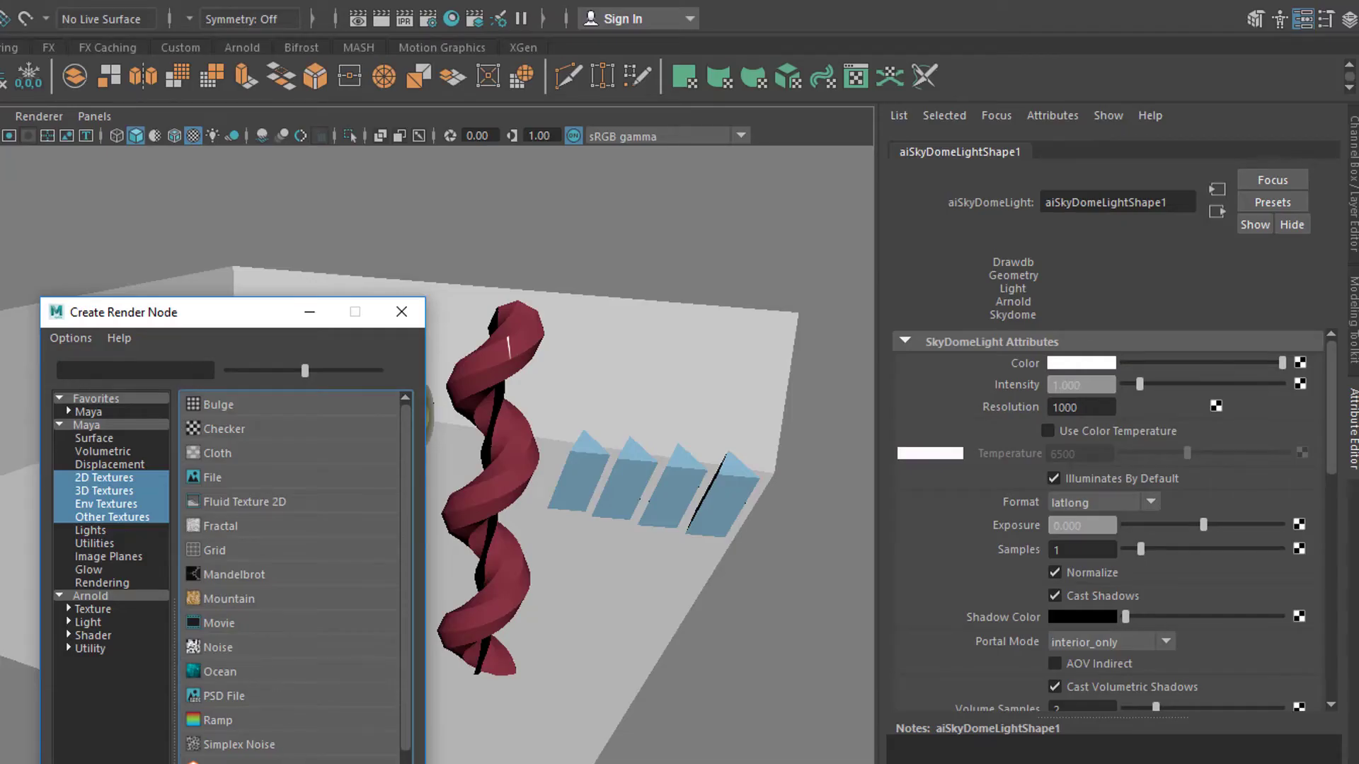
pyautogui.click(232, 722)
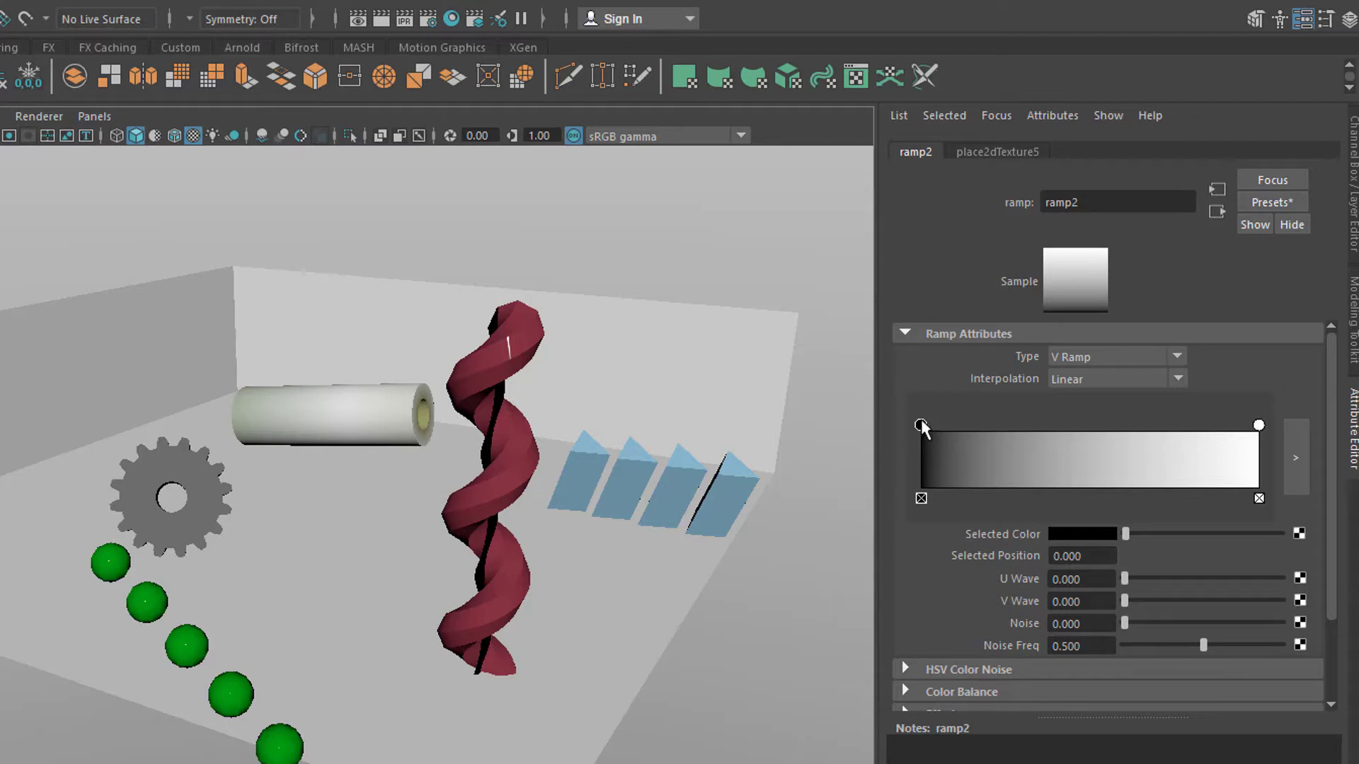
pyautogui.moveTo(921, 423)
pyautogui.mouseDown()
pyautogui.moveTo(1048, 435)
pyautogui.moveTo(991, 435)
pyautogui.moveTo(1005, 446)
pyautogui.mouseUp()
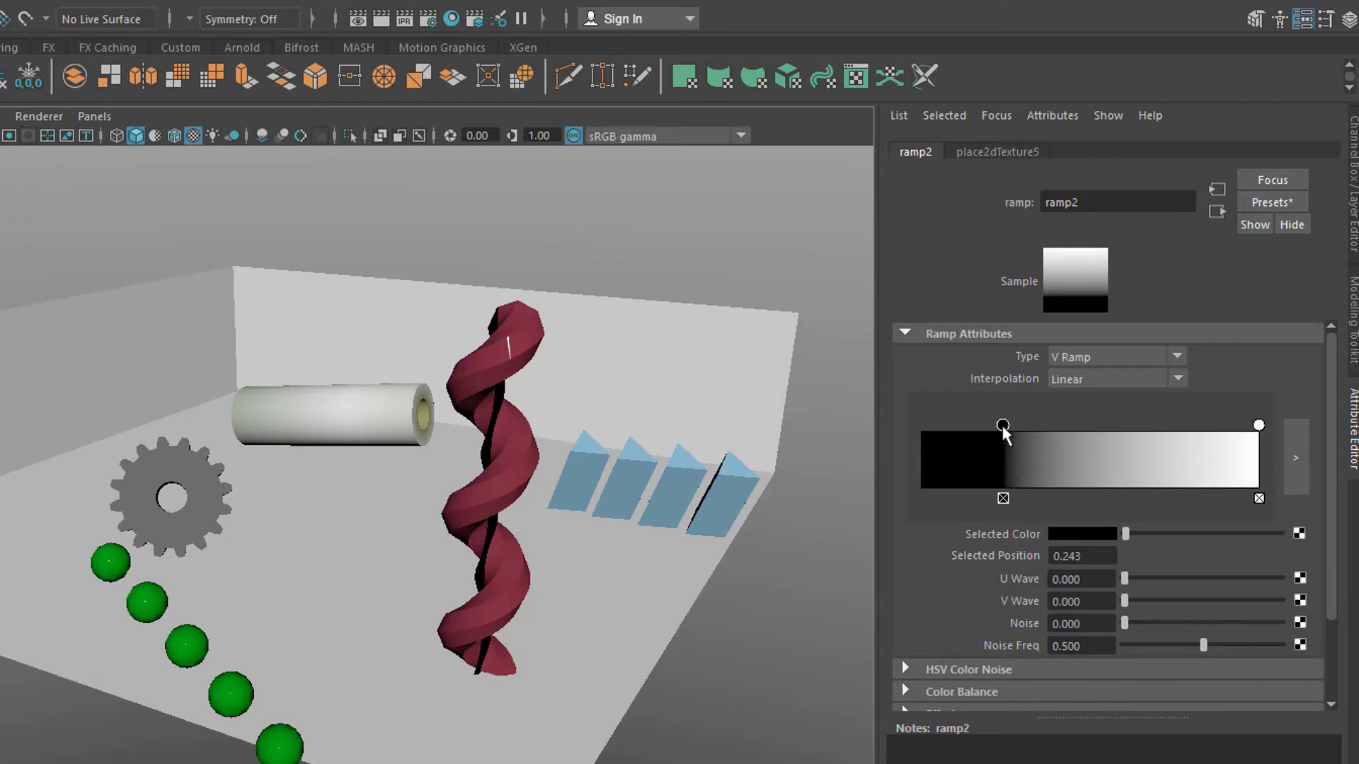
# - Recolor the ramp's black marker dark brown, starting from the color history swatches and adjusting the shade
pyautogui.click(1090, 534)
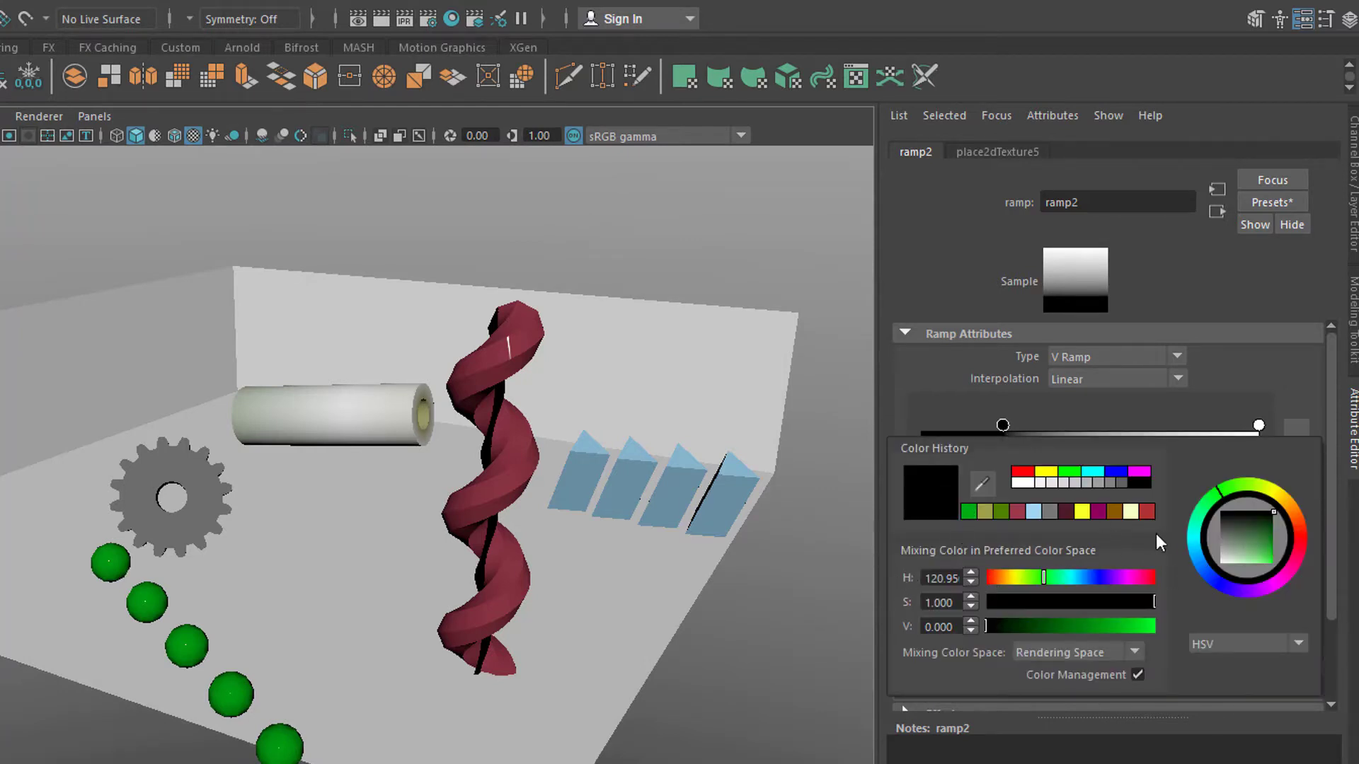
pyautogui.click(1100, 511)
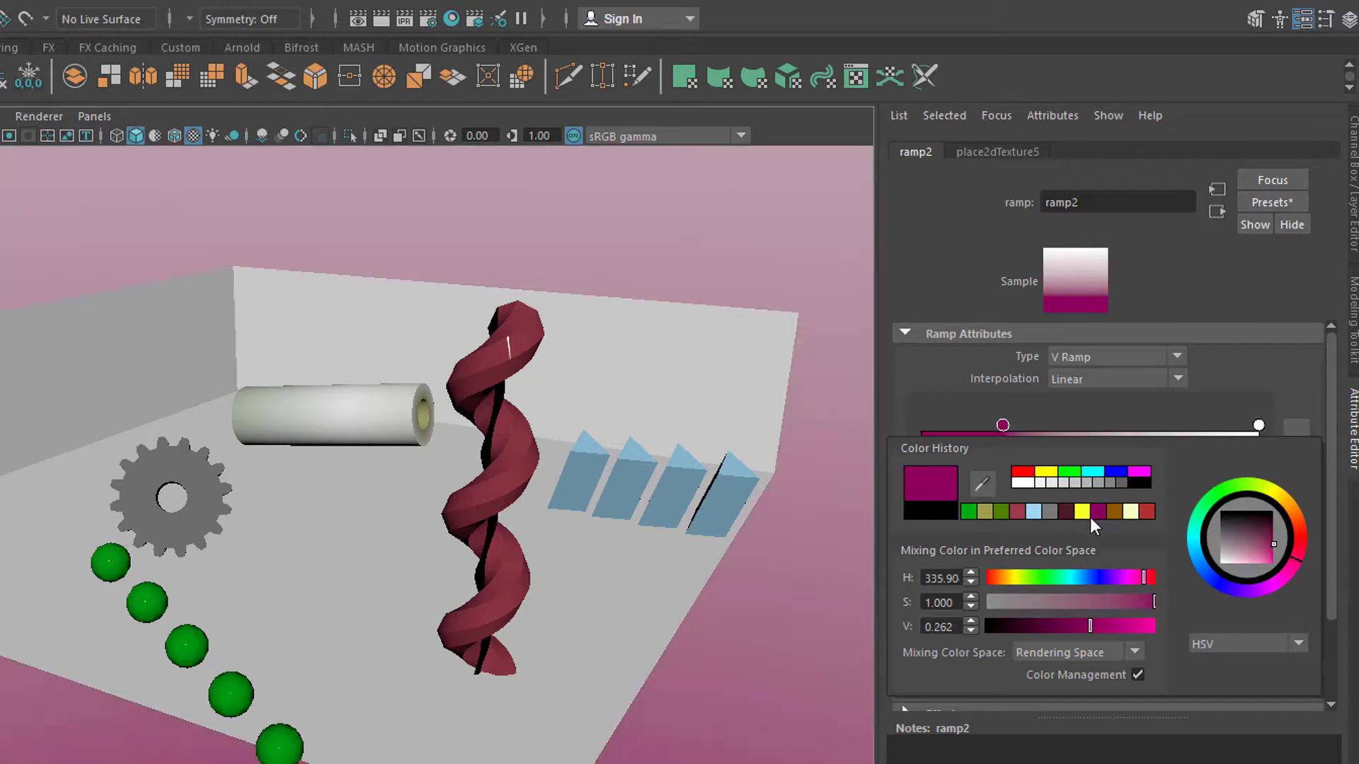
pyautogui.click(1066, 512)
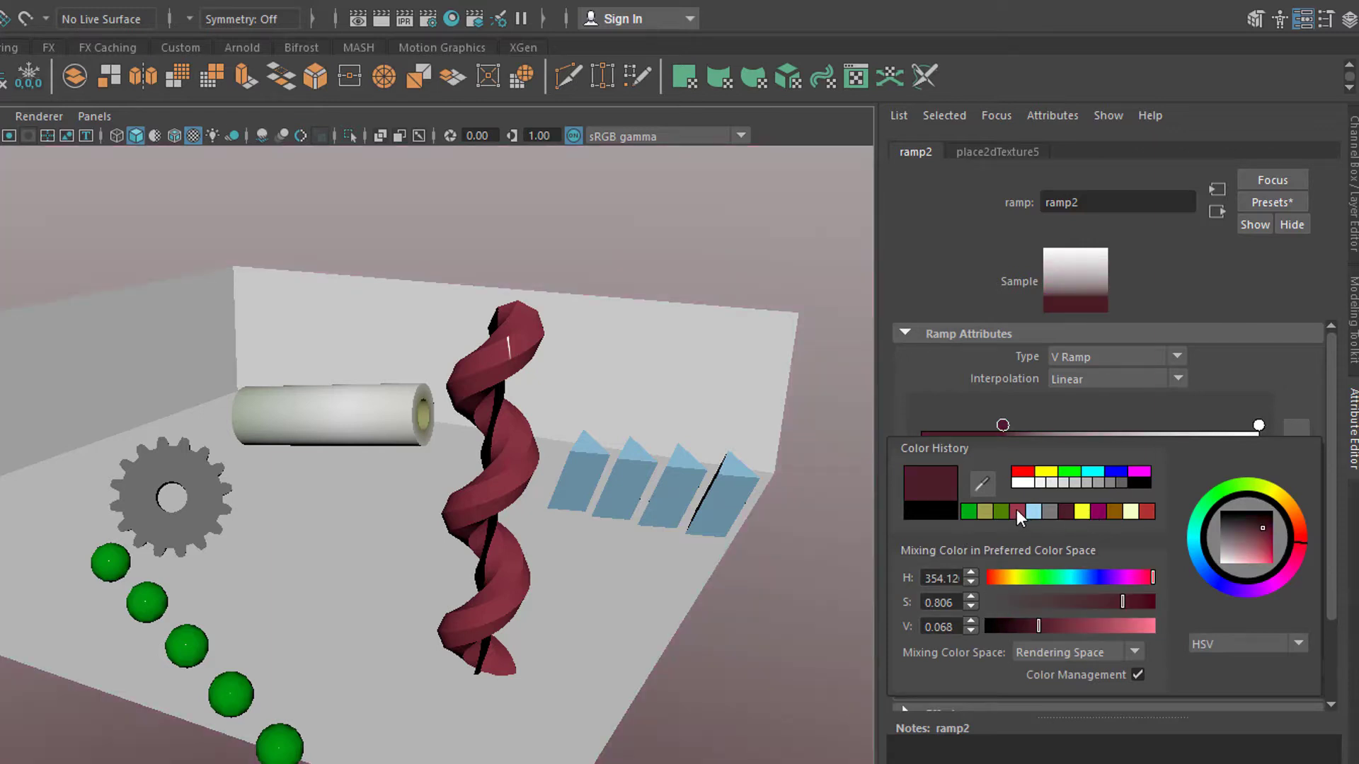
pyautogui.click(1016, 510)
pyautogui.click(1265, 543)
pyautogui.moveTo(1265, 542)
pyautogui.mouseDown()
pyautogui.moveTo(1293, 516)
pyautogui.moveTo(1286, 500)
pyautogui.moveTo(1272, 528)
pyautogui.mouseUp()
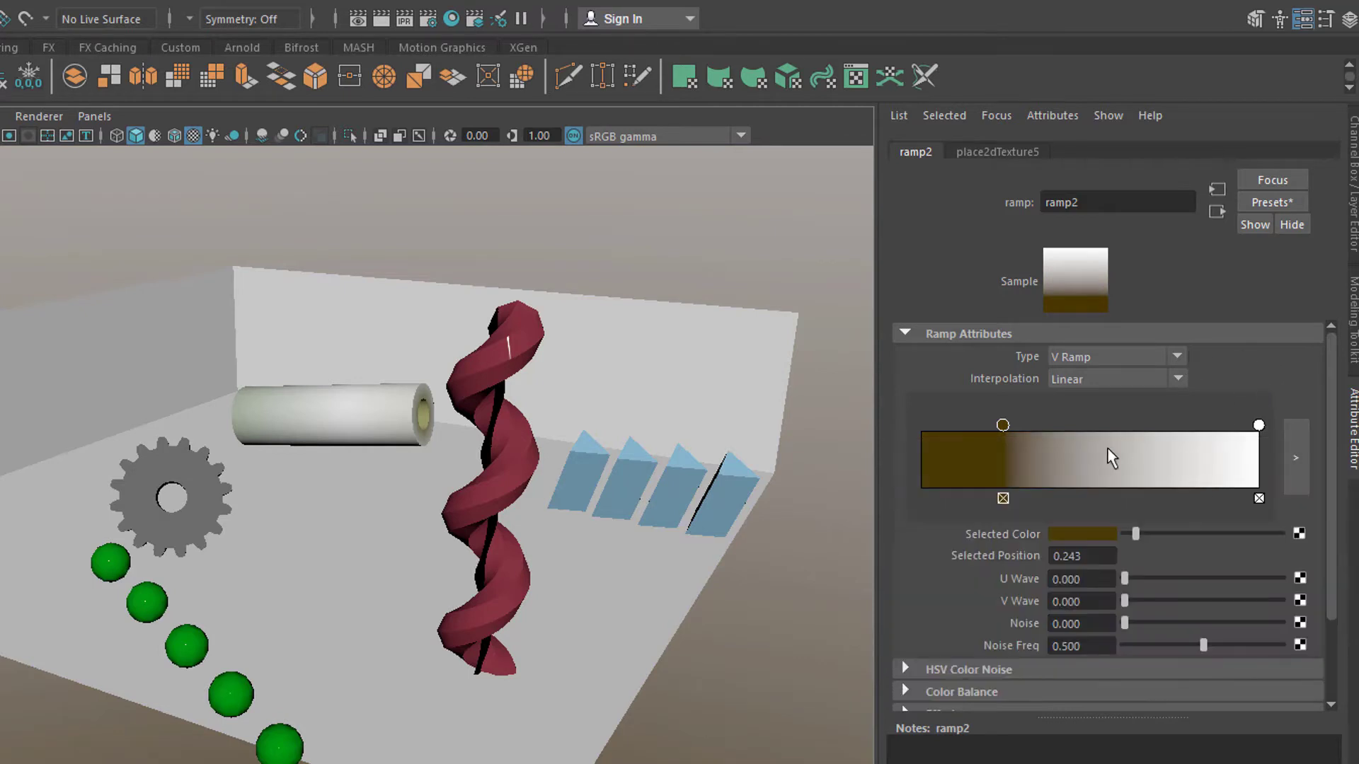
# - Place the ramp's brown marker at position 0.398 and the white marker at 0.434, and recolor the white one light blue
pyautogui.moveTo(1259, 427); pyautogui.dragTo(1062, 427)
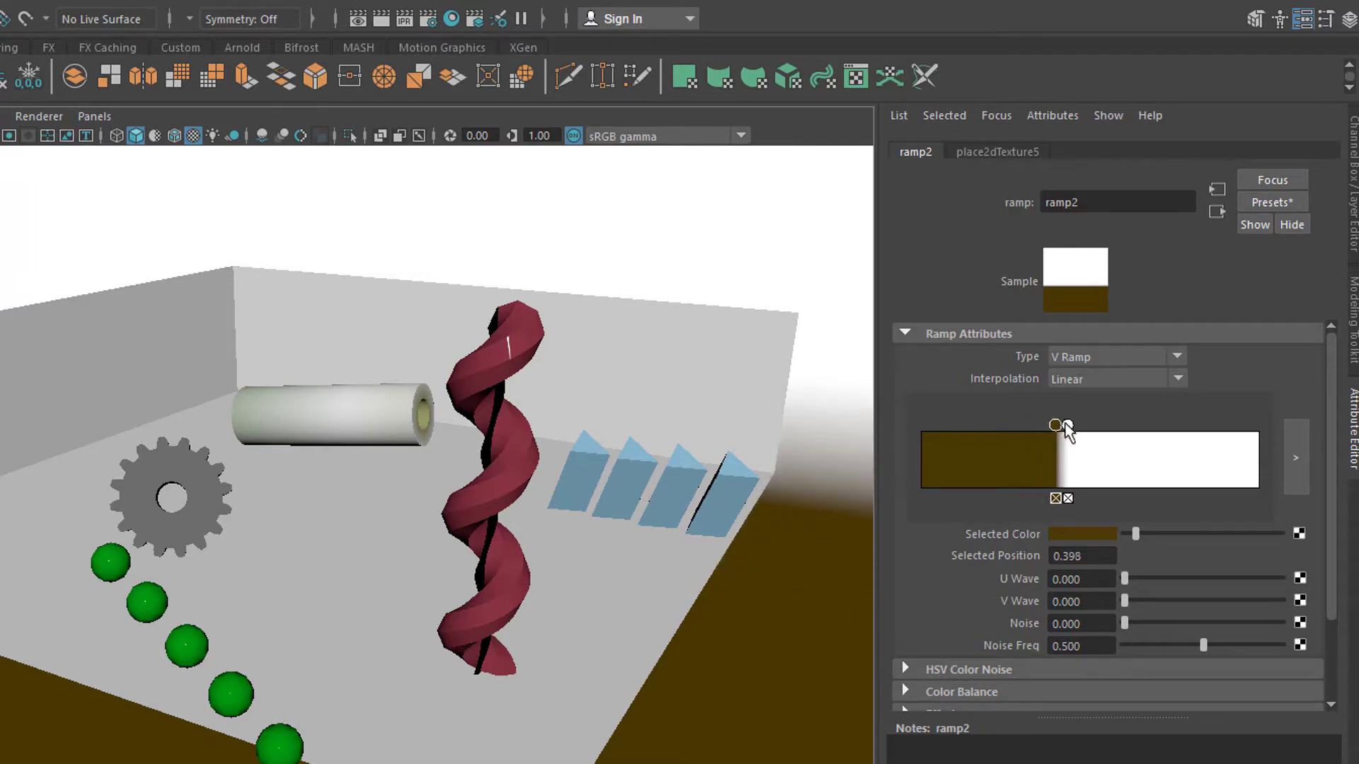
pyautogui.click(1068, 425)
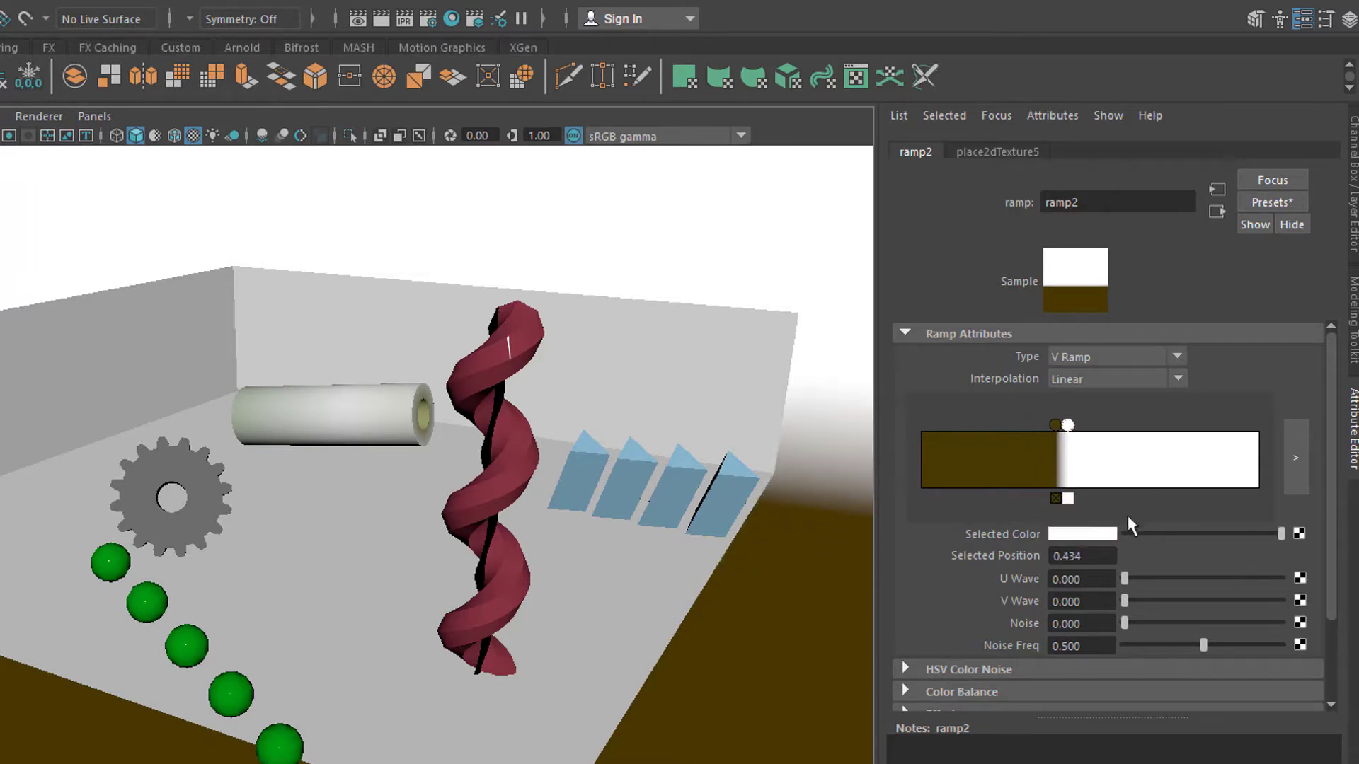
pyautogui.click(1095, 535)
pyautogui.moveTo(1193, 561)
pyautogui.mouseDown()
pyautogui.moveTo(1264, 553)
pyautogui.moveTo(1246, 574)
pyautogui.mouseUp()
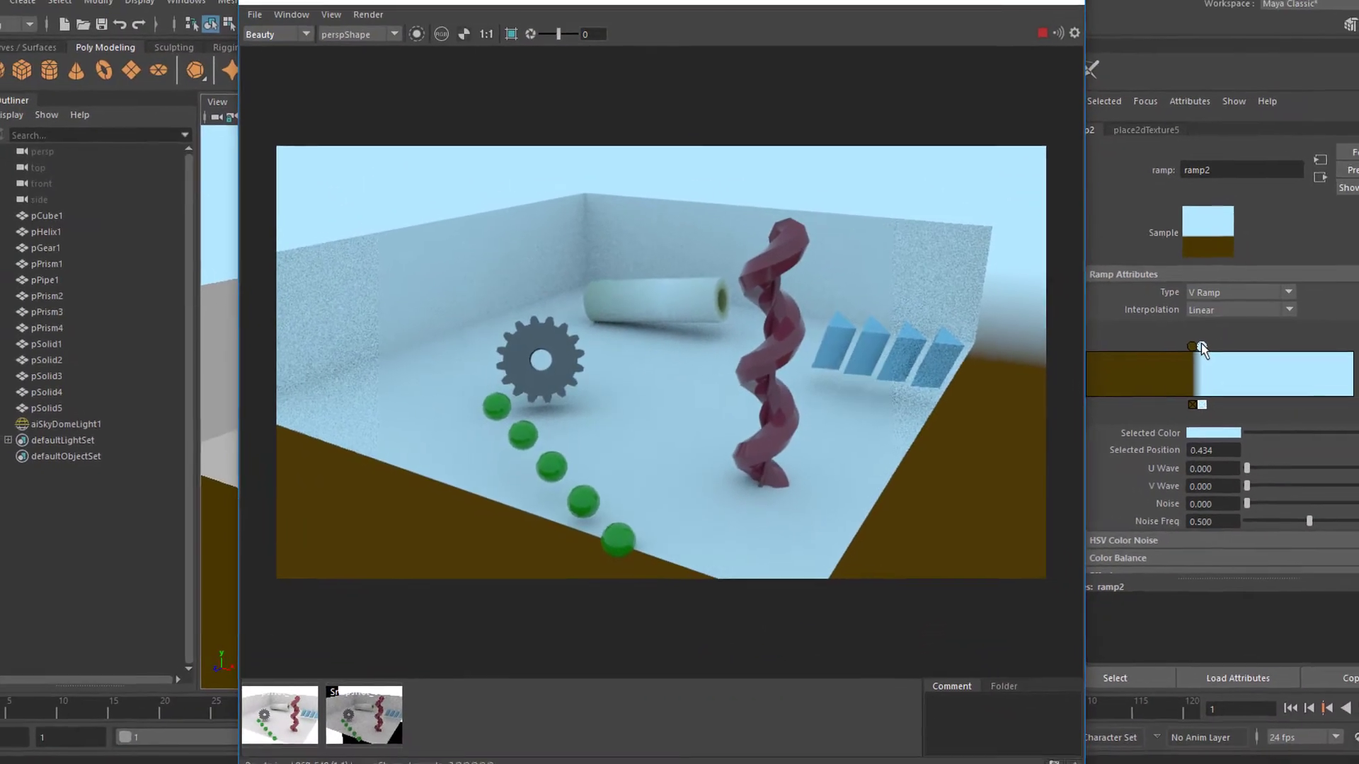
# - Try the ramp's light blue marker at position 0.907 and the brown marker at 0.611 and 0.829 in the live render
pyautogui.moveTo(1312, 340); pyautogui.dragTo(1356, 342)
pyautogui.moveTo(1143, 349); pyautogui.dragTo(1196, 349)
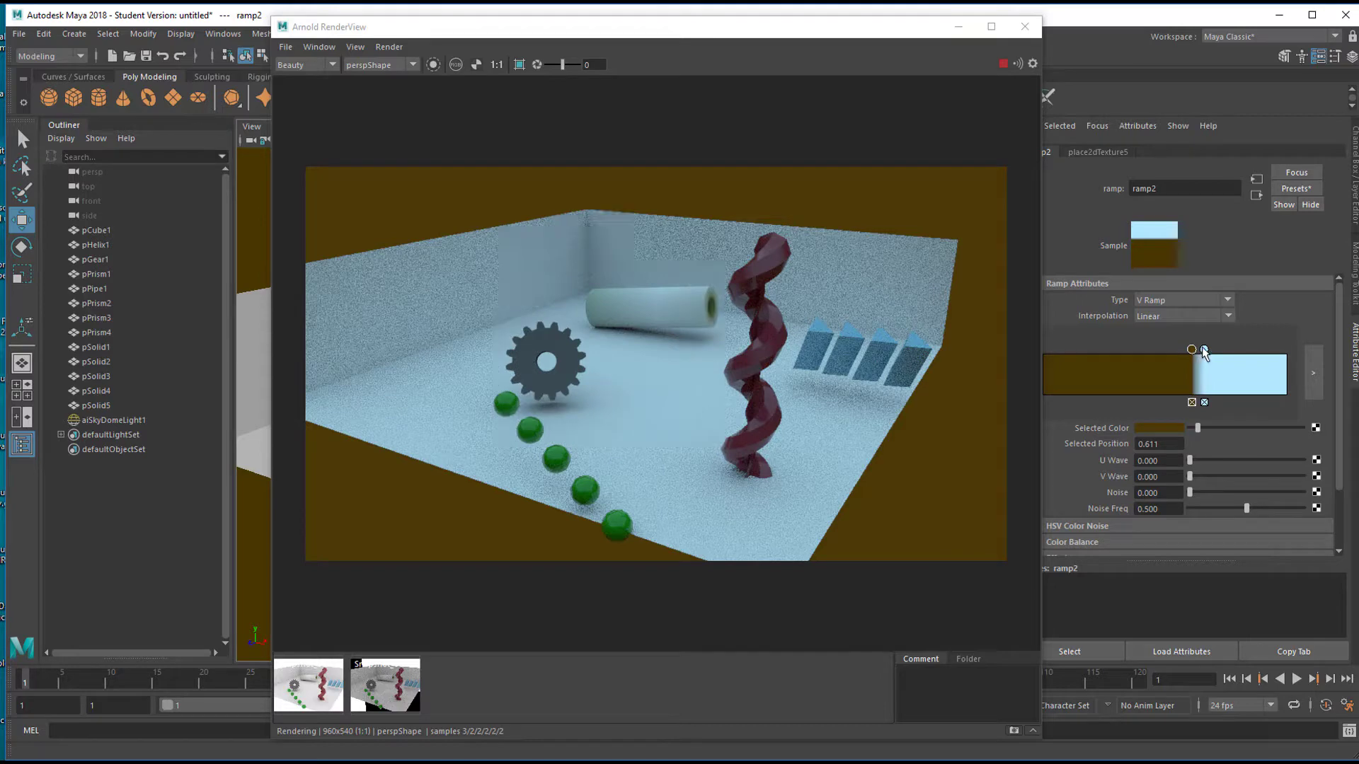
pyautogui.moveTo(1204, 349); pyautogui.dragTo(1264, 349)
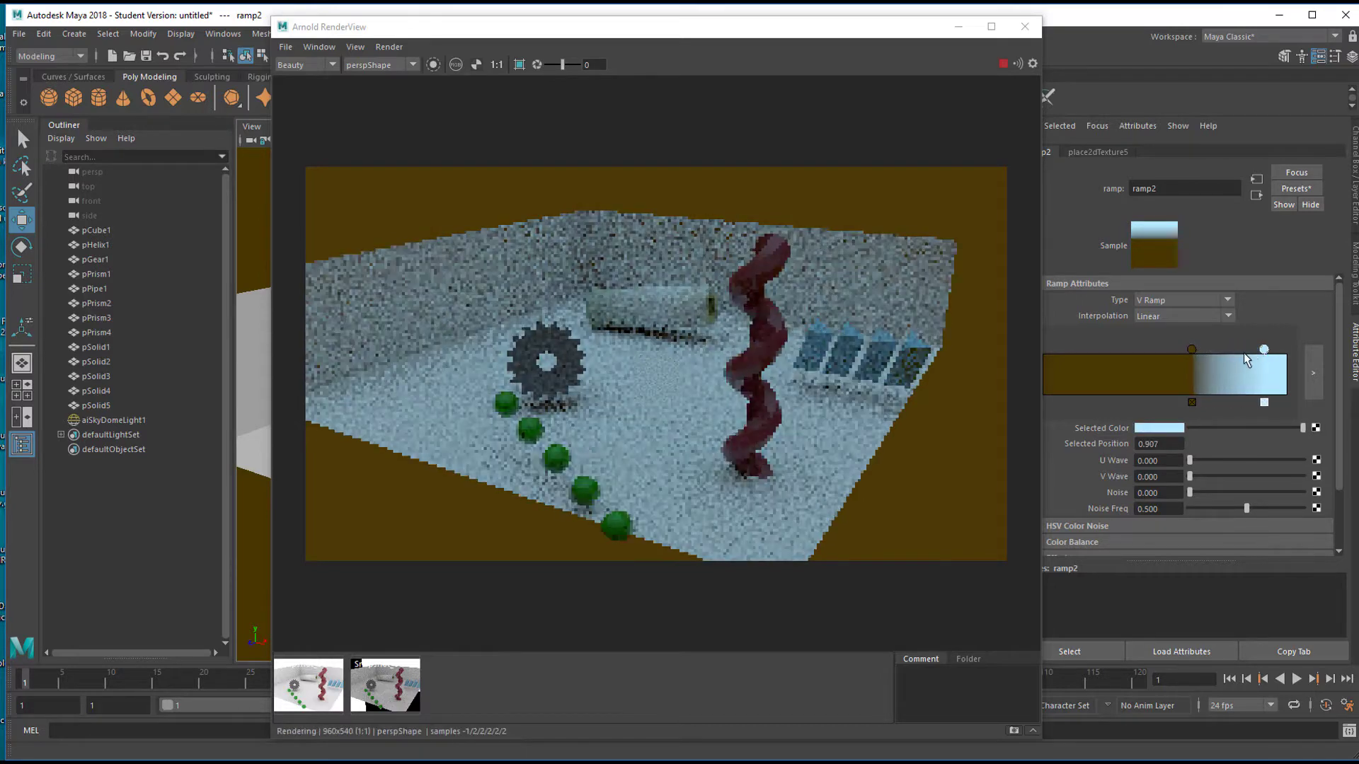
pyautogui.click(1192, 350)
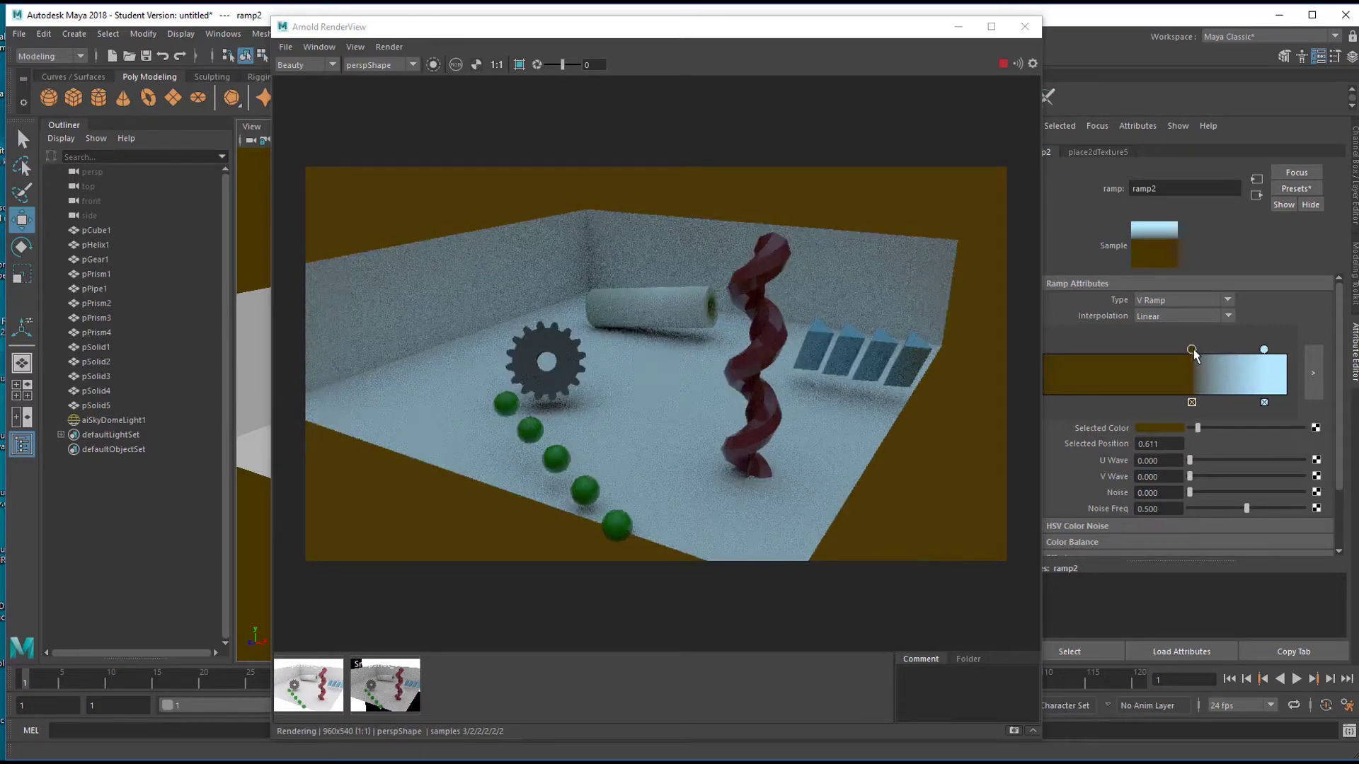
pyautogui.moveTo(1192, 350); pyautogui.dragTo(1245, 349)
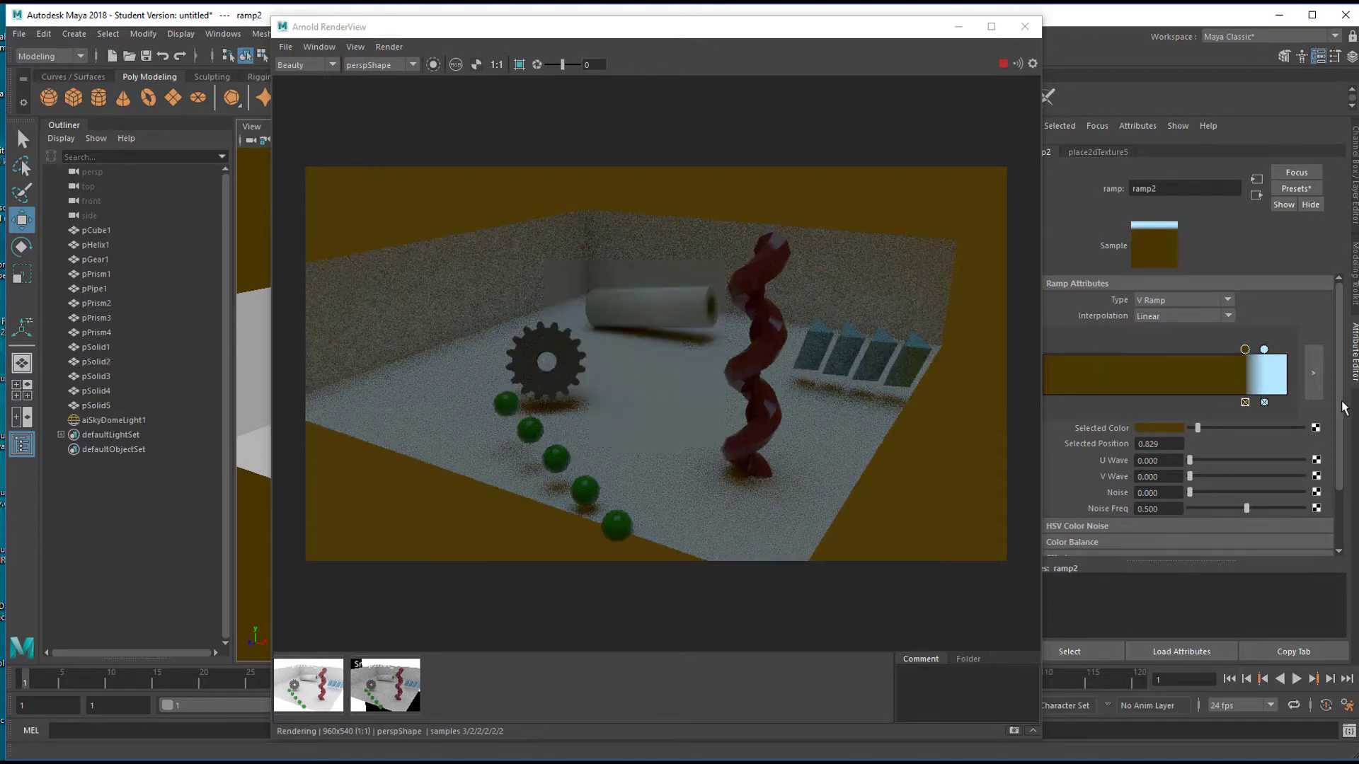
# - Move the ramp's brown marker back toward the middle and set the light blue marker beside it at position 0.440
pyautogui.moveTo(1245, 349); pyautogui.dragTo(1134, 353)
pyautogui.moveTo(1264, 350); pyautogui.dragTo(1150, 358)
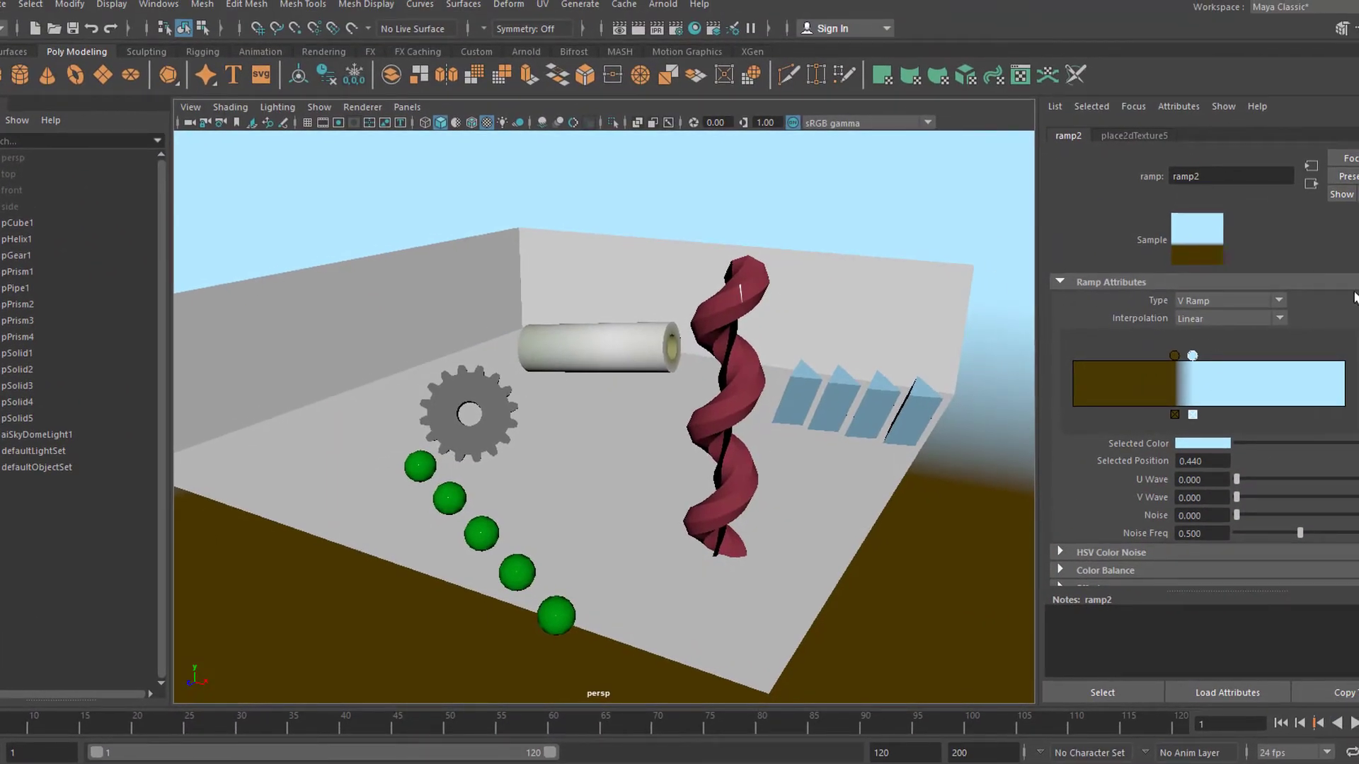
# - Go back to the skydome light's attributes and break the ramp connection on its color
pyautogui.click(1310, 184)
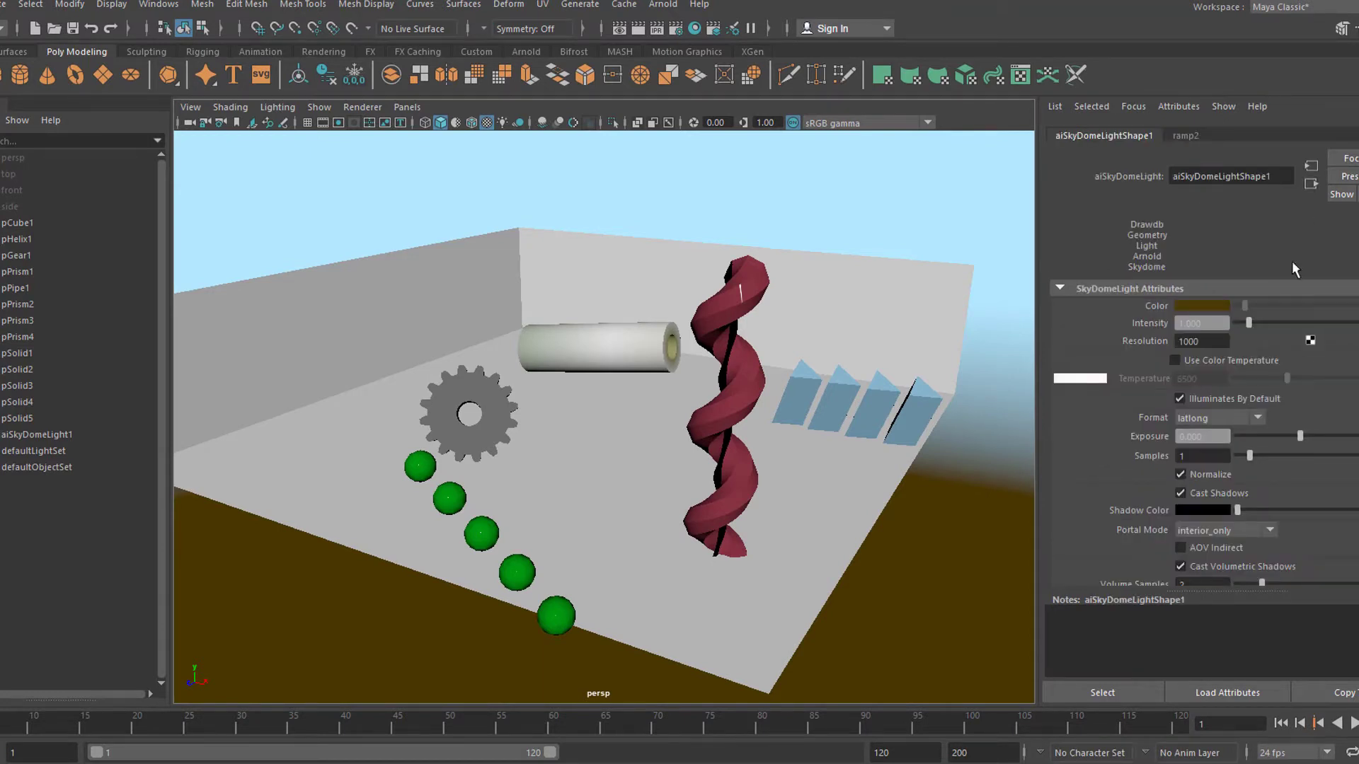
pyautogui.rightClick(1139, 313)
pyautogui.click(1187, 351)
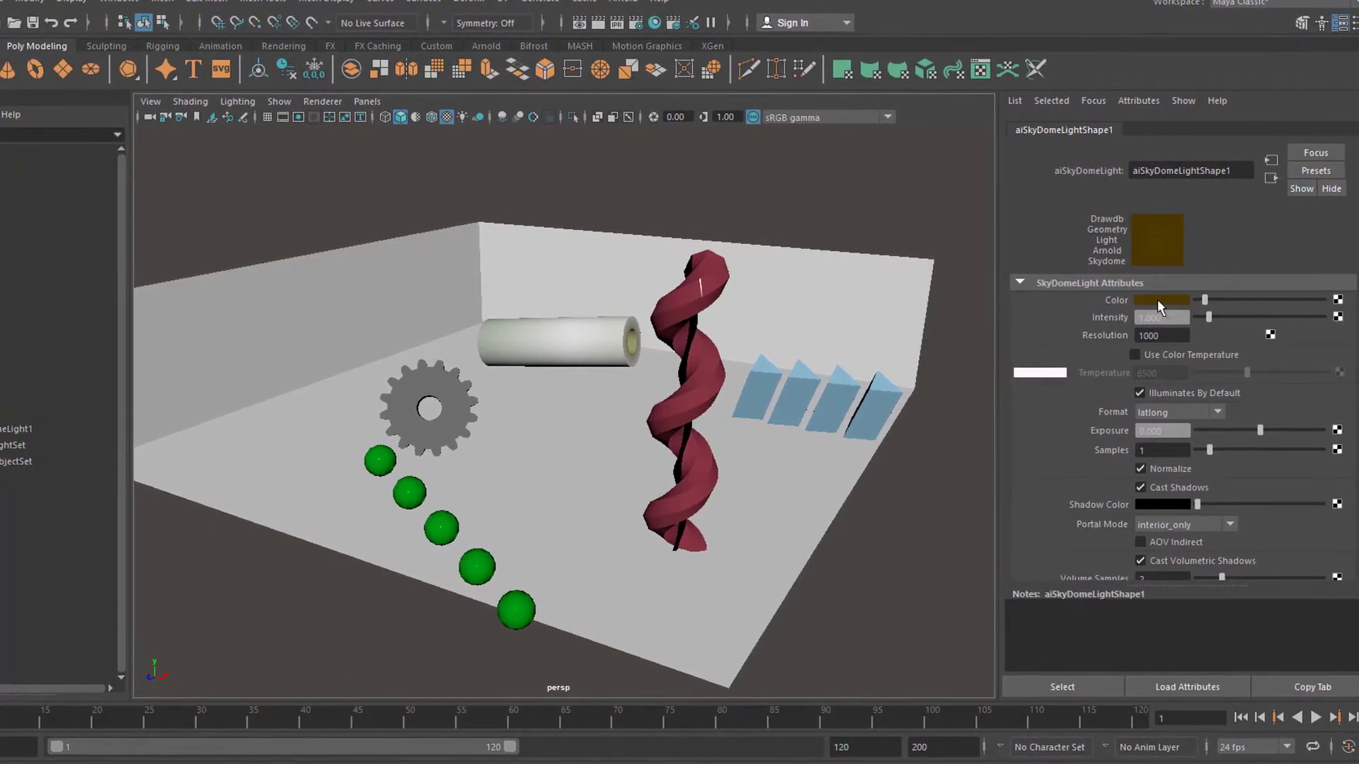
# - Map a File texture with the image New_York_City_at_night_HDR.jpg to the skydome light's color and render the scene with Arnold
pyautogui.click(1335, 300)
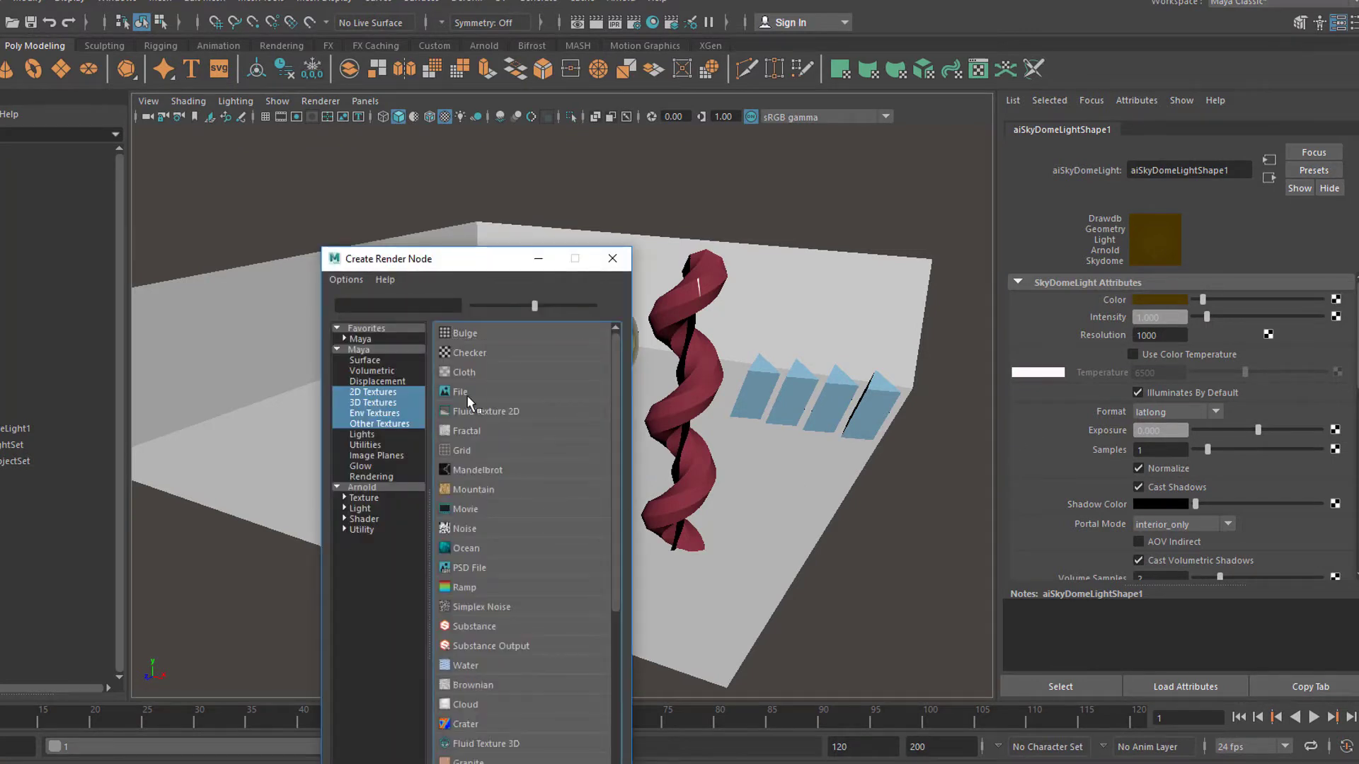
pyautogui.click(462, 394)
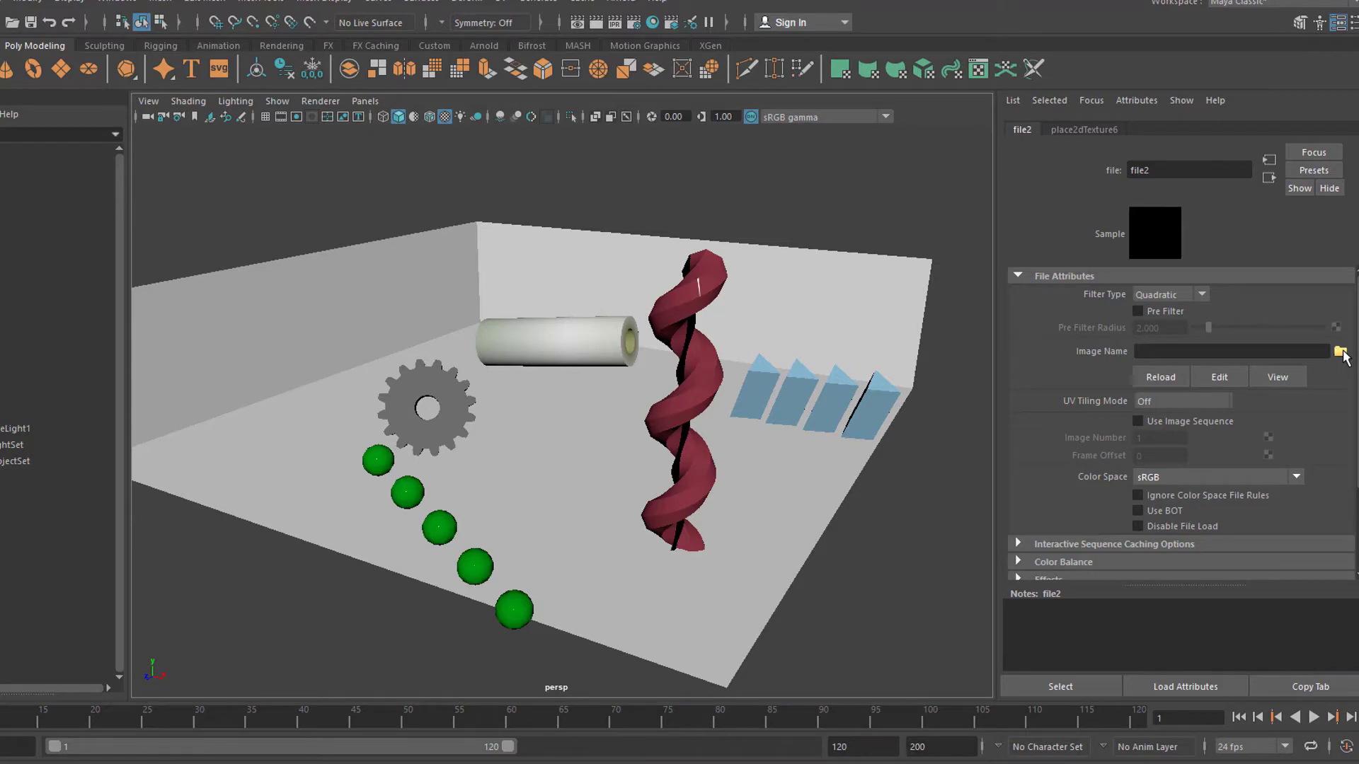
pyautogui.click(1340, 352)
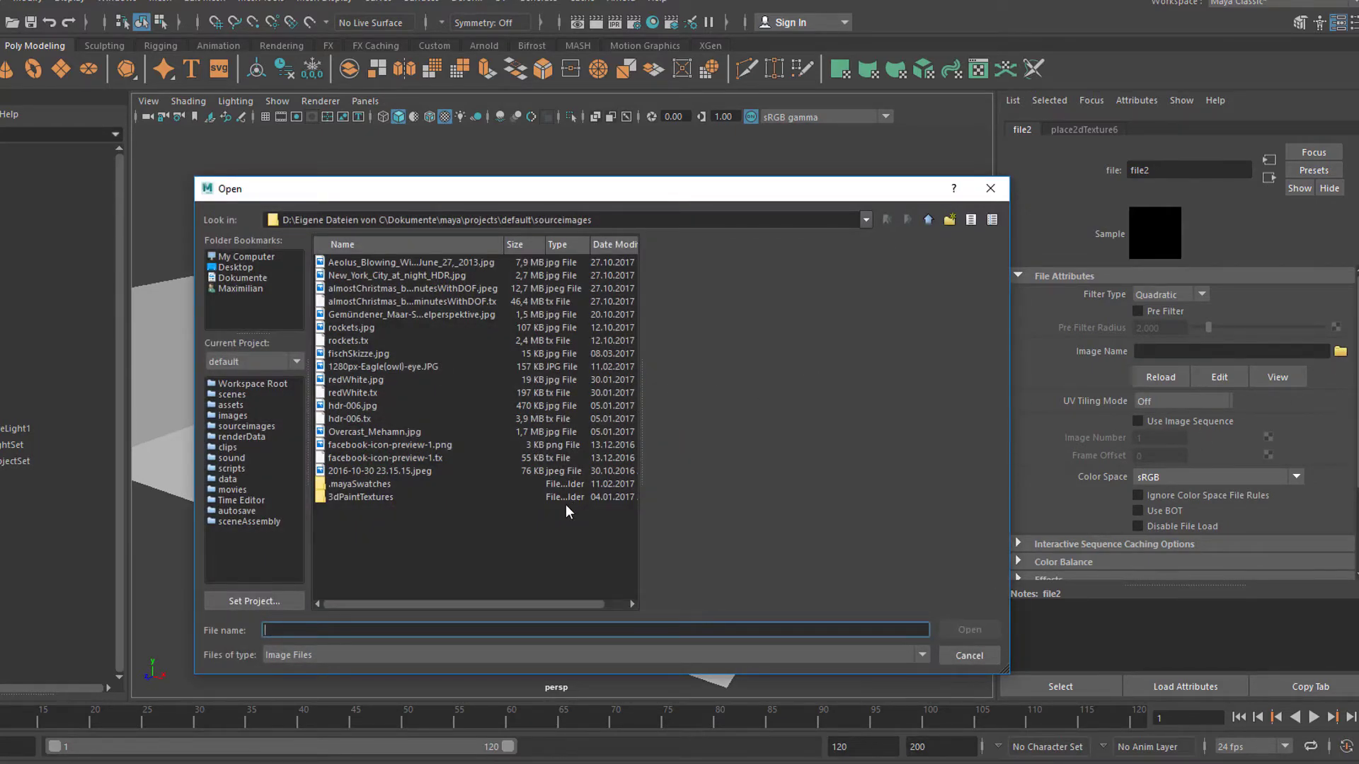
pyautogui.click(323, 276)
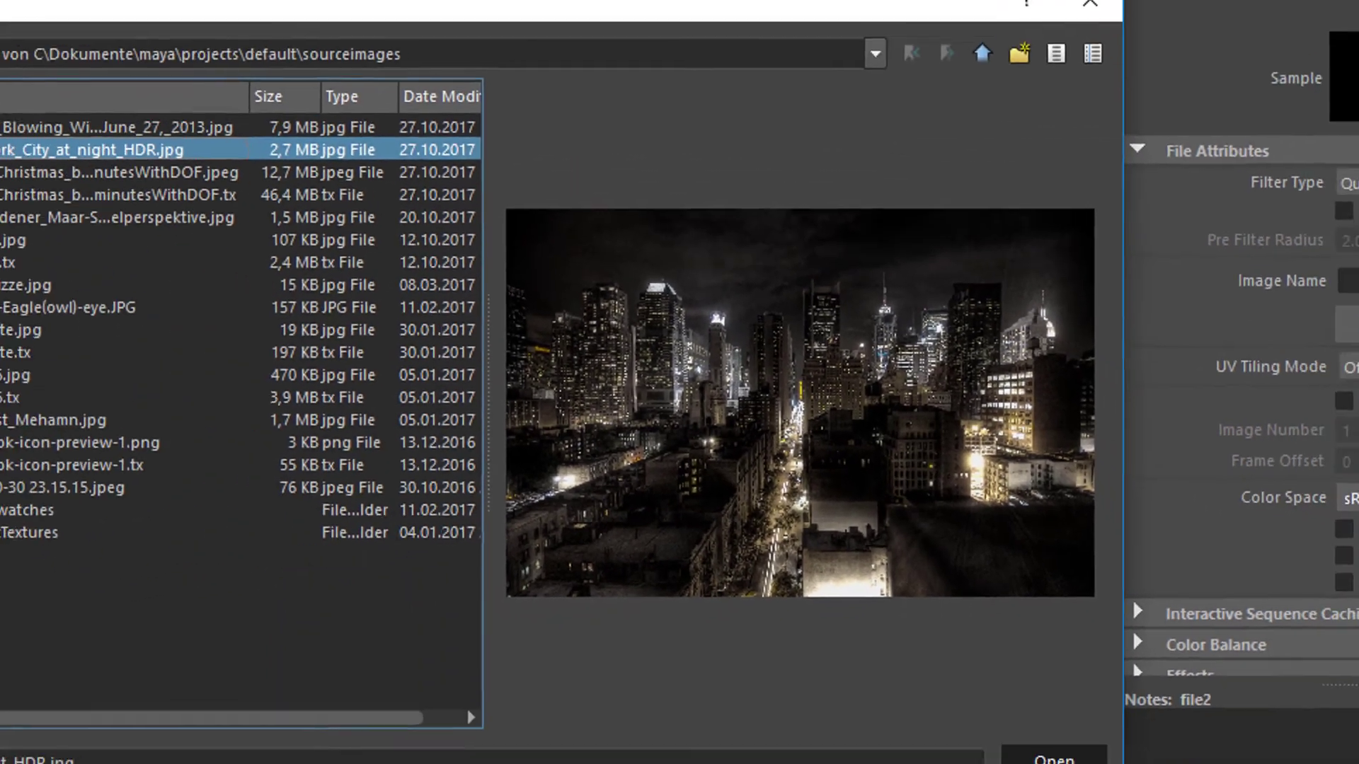
pyautogui.click(1051, 757)
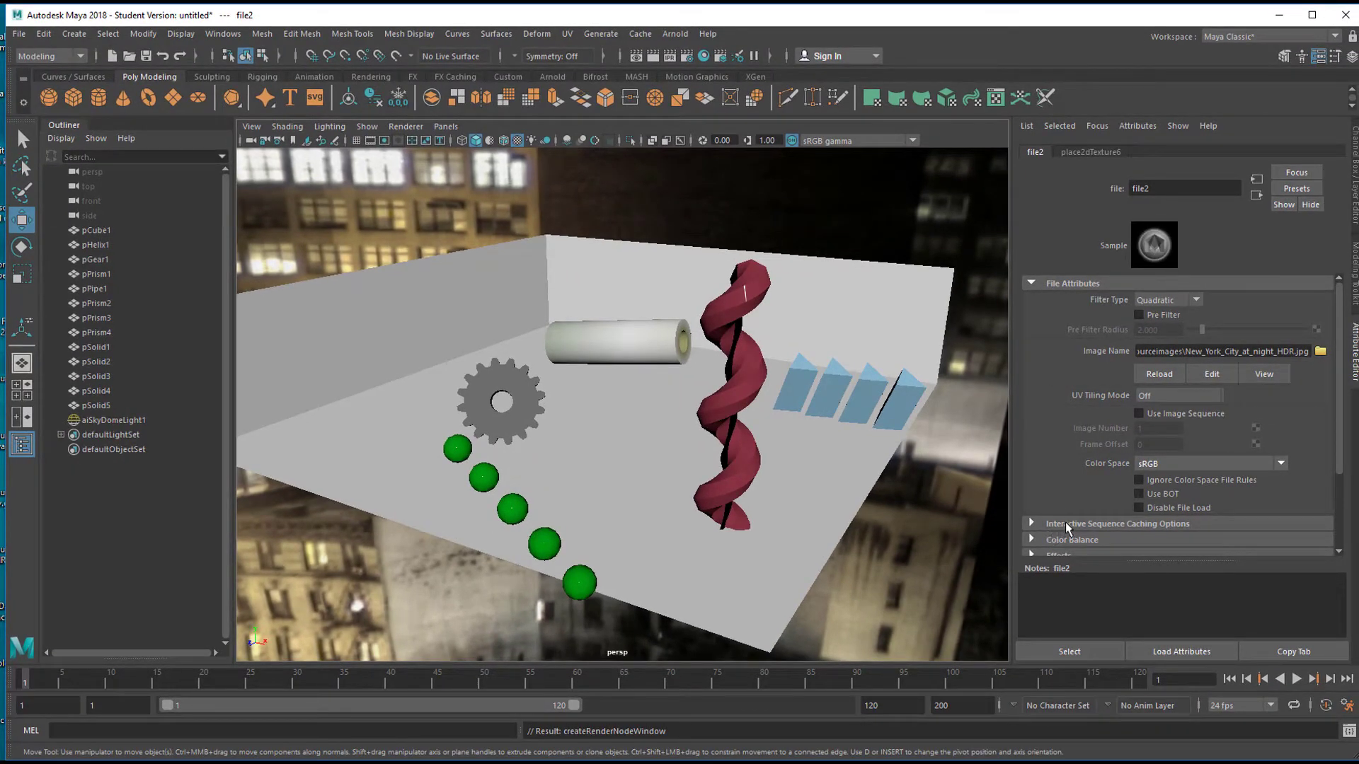
pyautogui.click(674, 34)
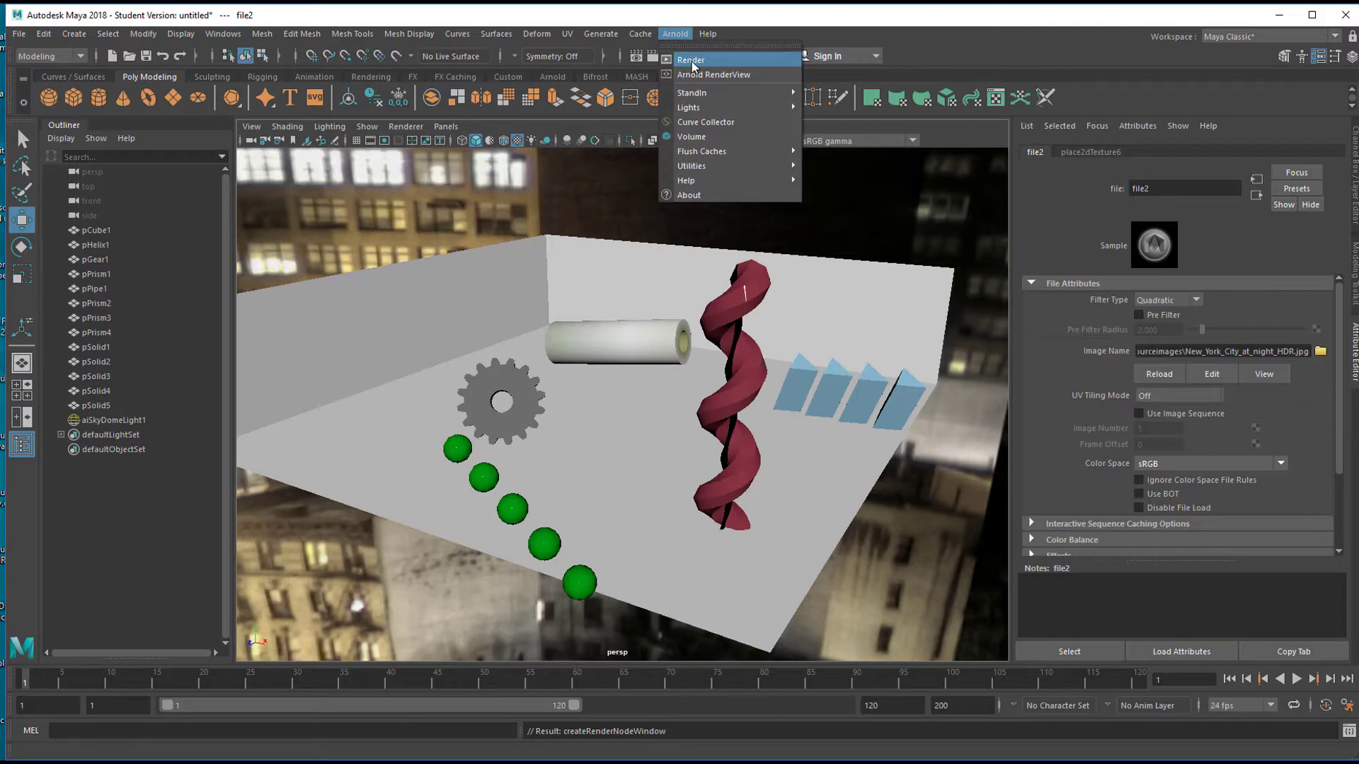
pyautogui.click(692, 64)
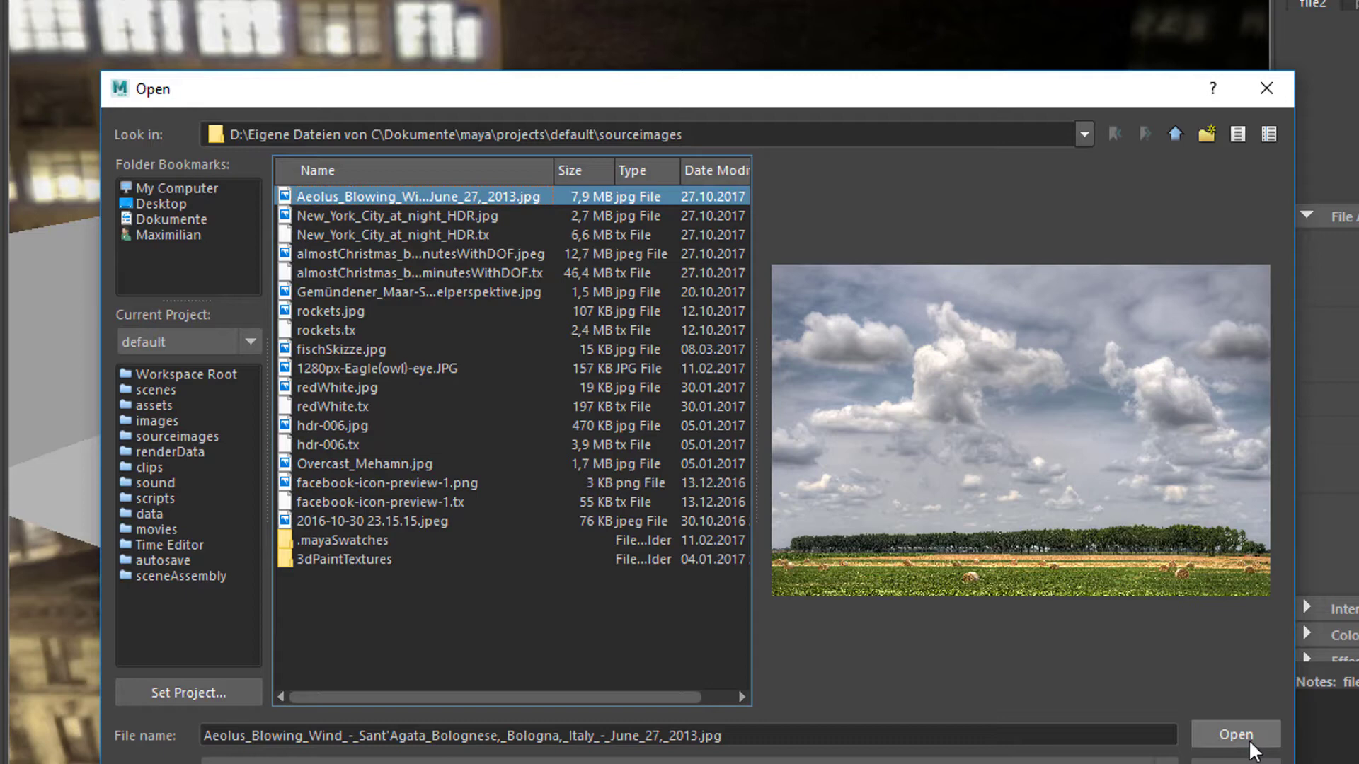
# - Load the image Aeolus_Blowing_Wind_-_Sant'Agata_Bolognese,_Bologna,_Italy_-_June_27,_2013.jpg into the skydome's file texture and render the scene with Arnold
pyautogui.click(1236, 735)
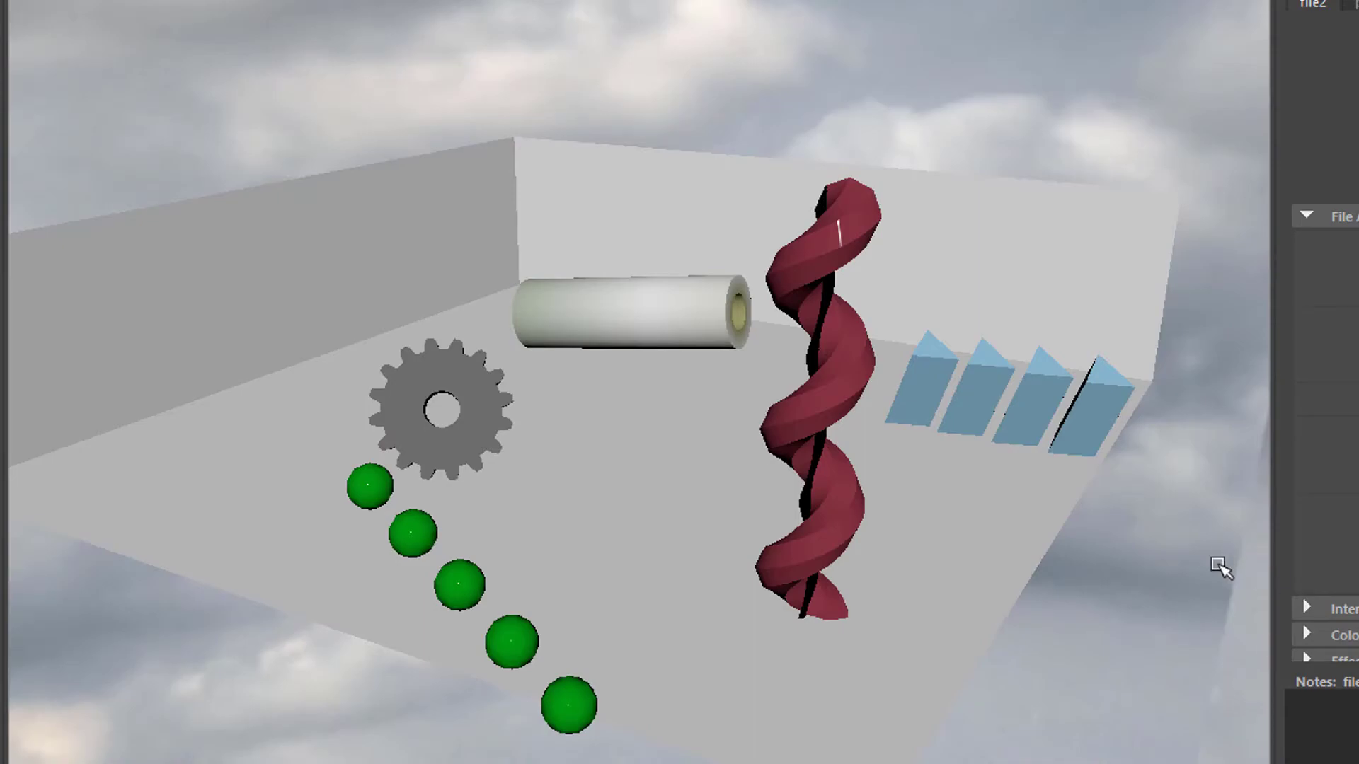
pyautogui.click(674, 34)
pyautogui.click(694, 58)
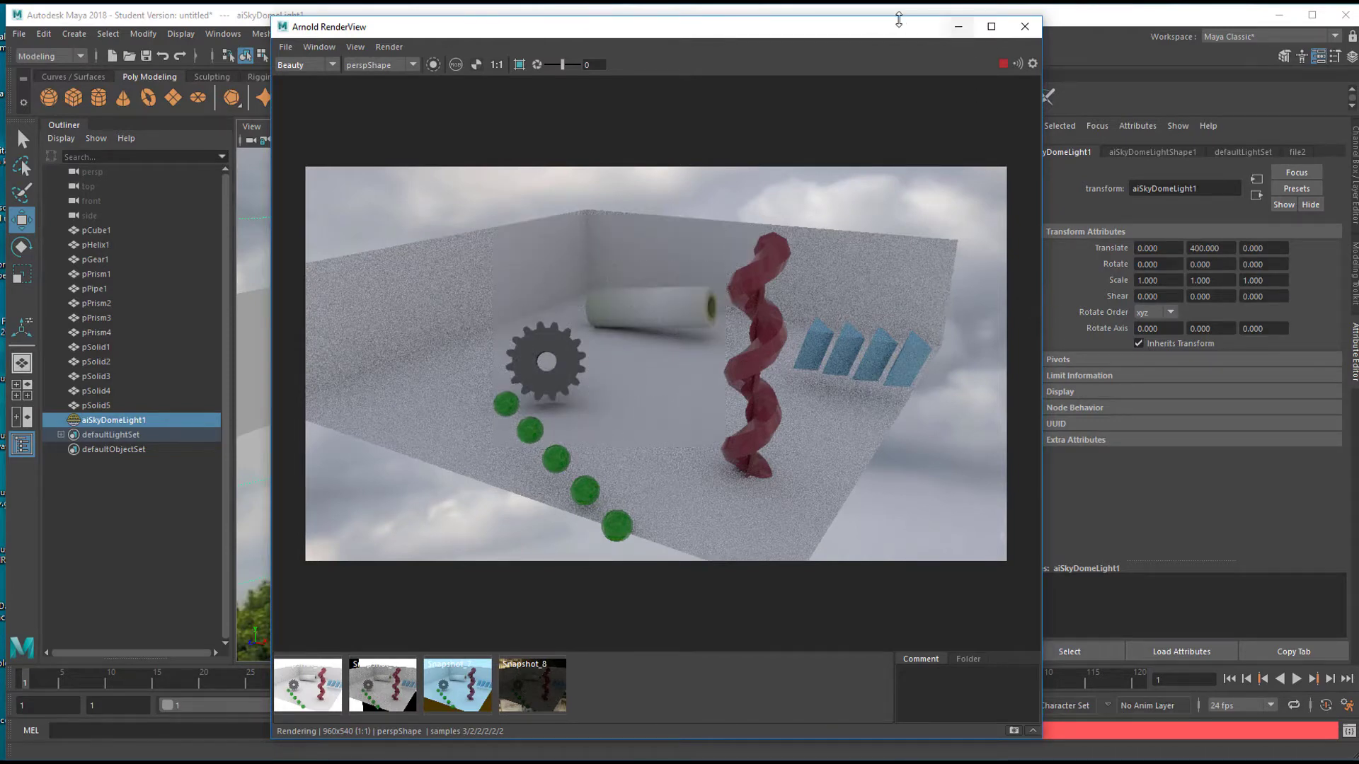
pyautogui.moveTo(891, 32); pyautogui.dragTo(824, 44)
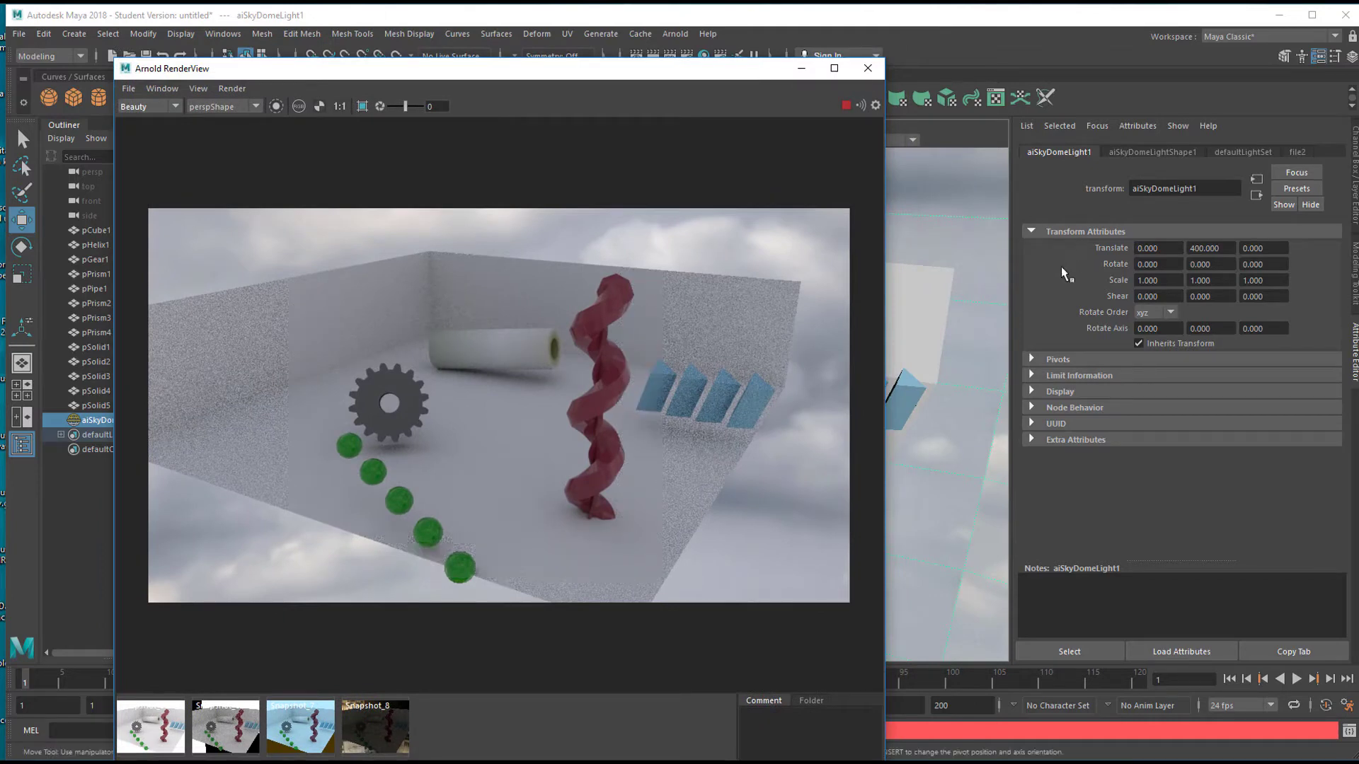
pyautogui.moveTo(709, 75); pyautogui.dragTo(710, 56)
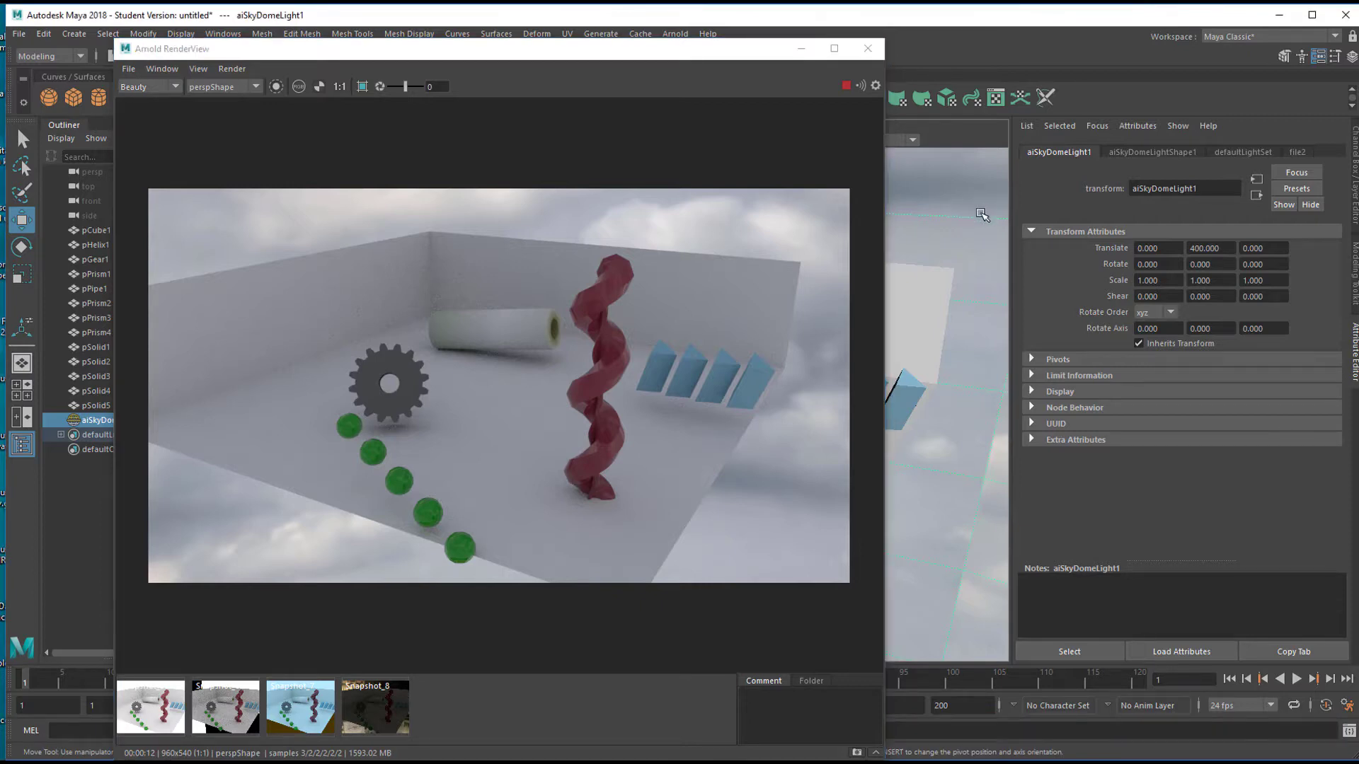
# - Raise the skydome light's intensity to 4.481 and reduce it again to a more moderate level
pyautogui.click(1152, 152)
pyautogui.moveTo(1200, 320); pyautogui.dragTo(1226, 313)
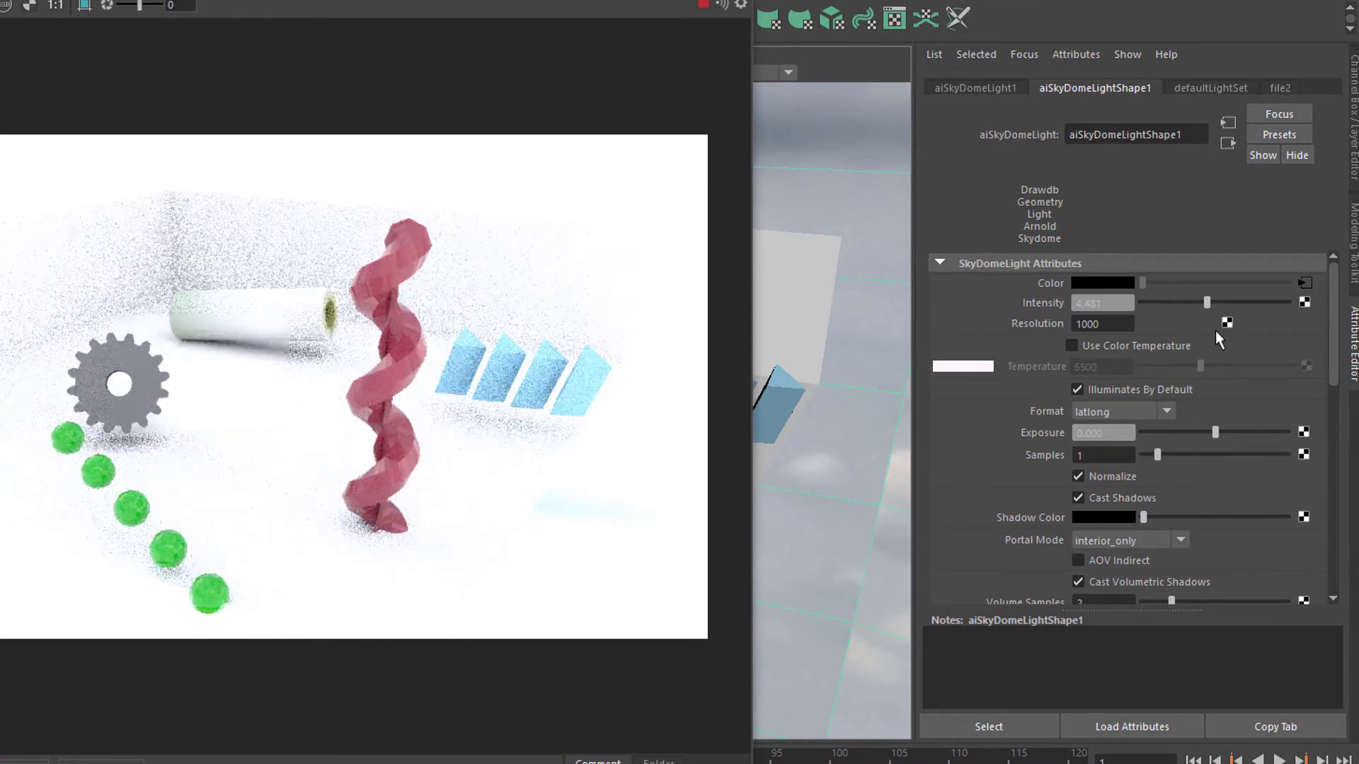
pyautogui.moveTo(1206, 303); pyautogui.dragTo(1184, 307)
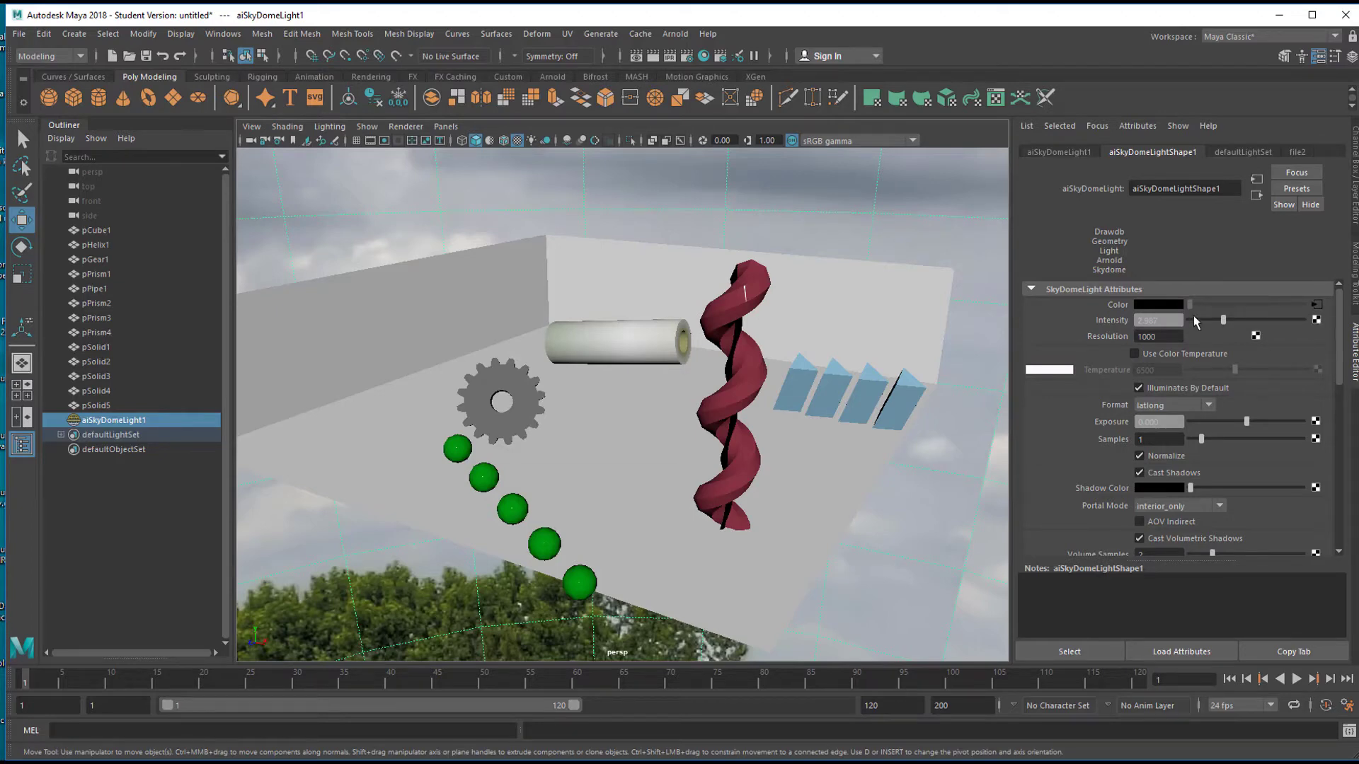
# - Replace the skydome's file texture image with almostChristmas_byArnold_in27minutesWithDOF.jpeg and render the scene with Arnold
pyautogui.click(1316, 306)
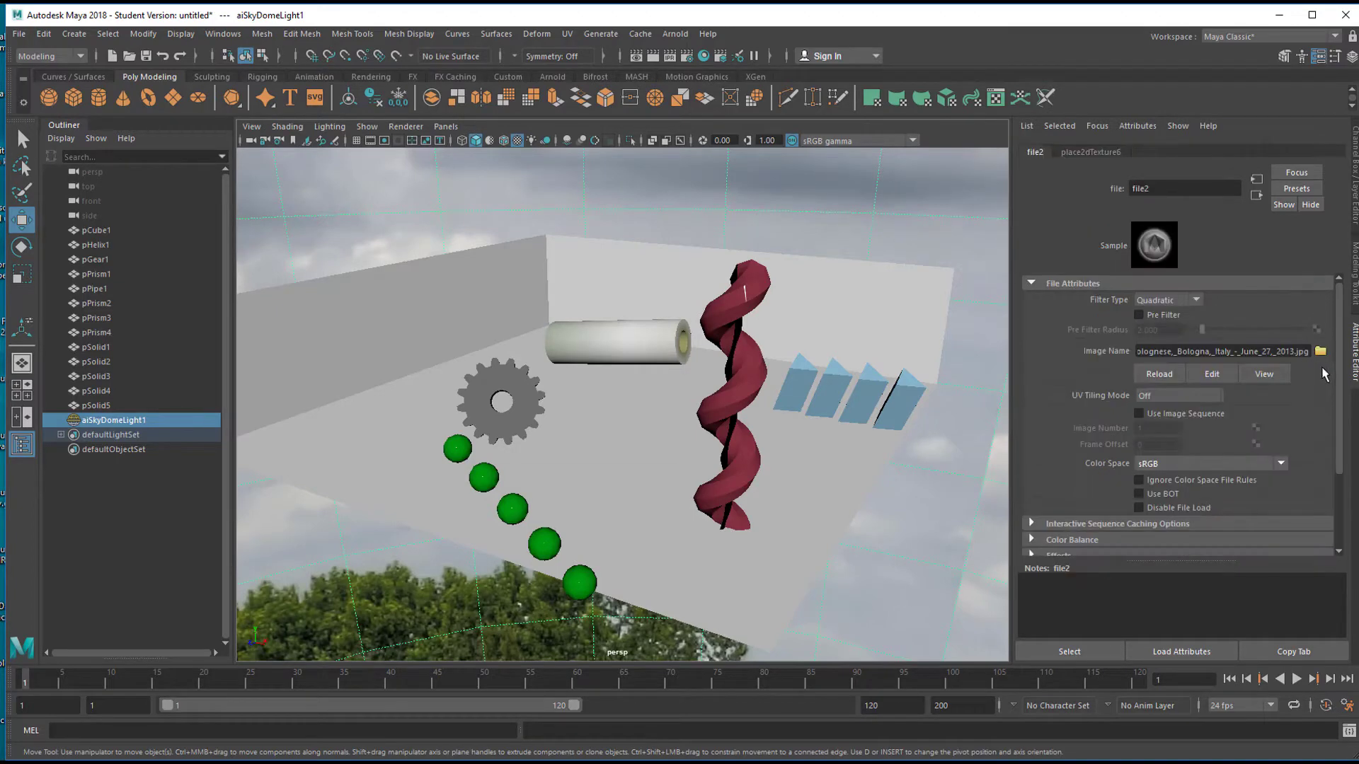
pyautogui.click(1320, 352)
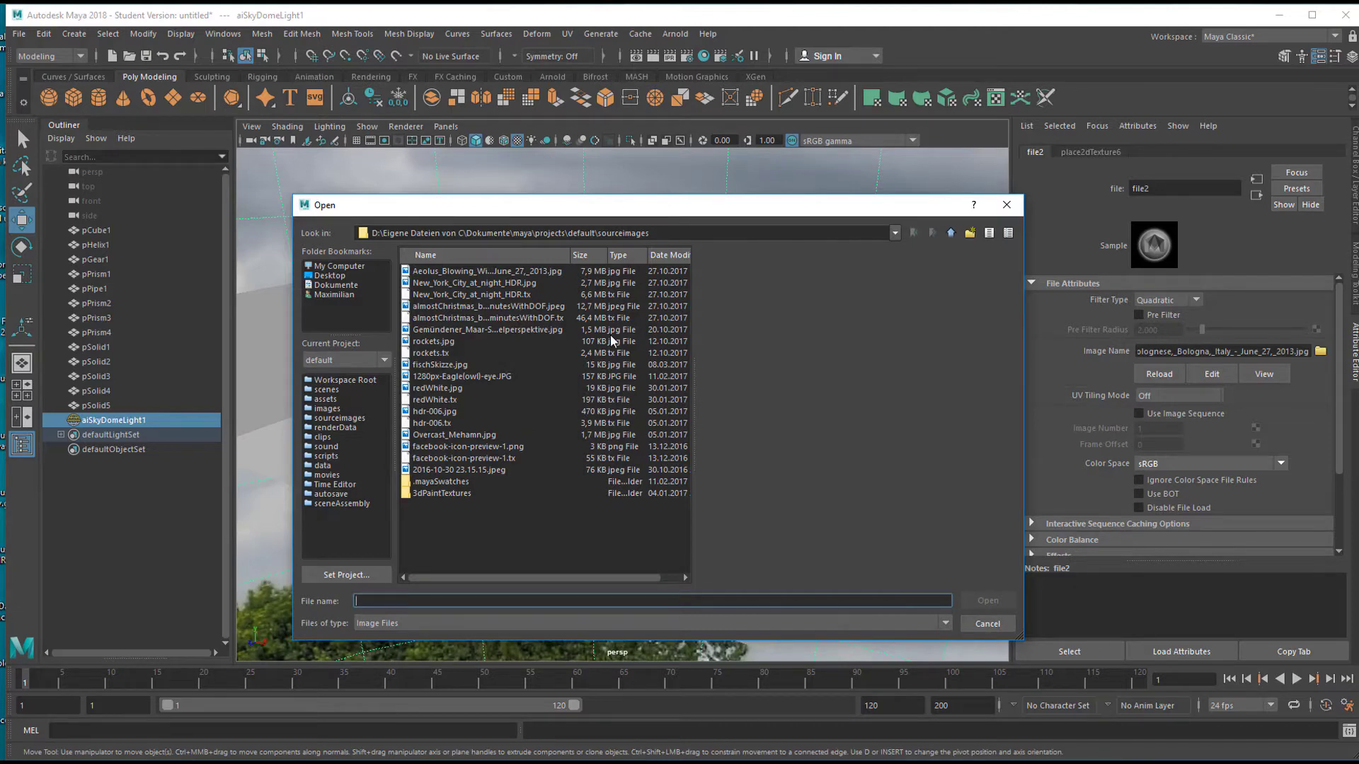
pyautogui.click(519, 306)
pyautogui.click(988, 601)
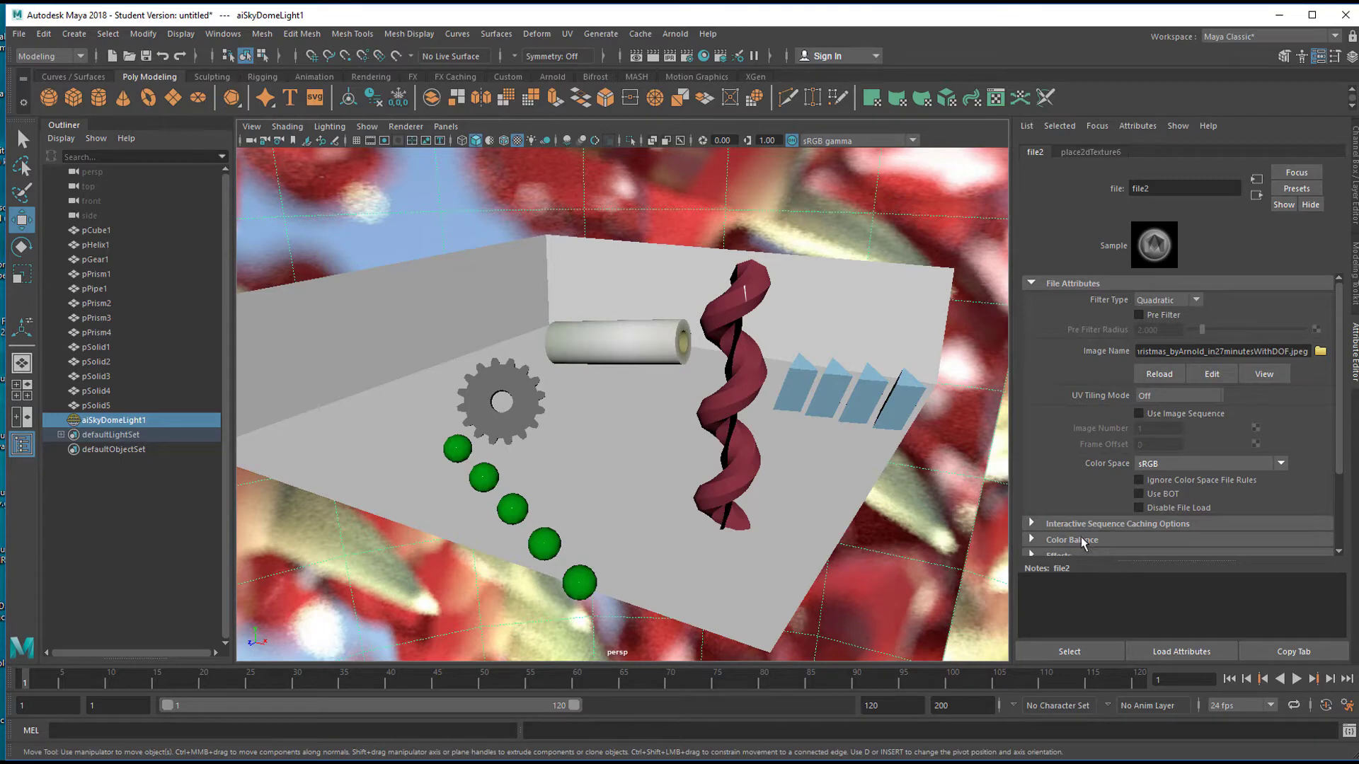
pyautogui.click(674, 34)
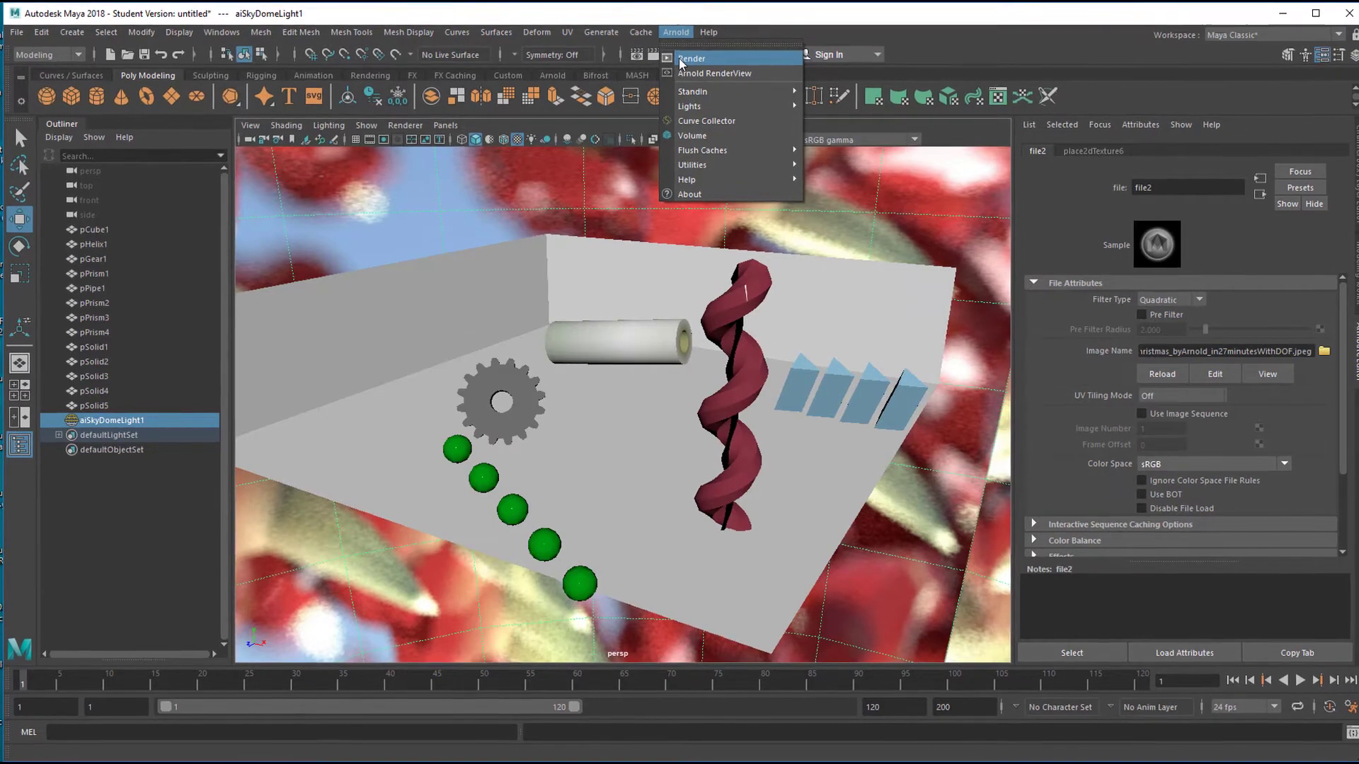
pyautogui.click(680, 61)
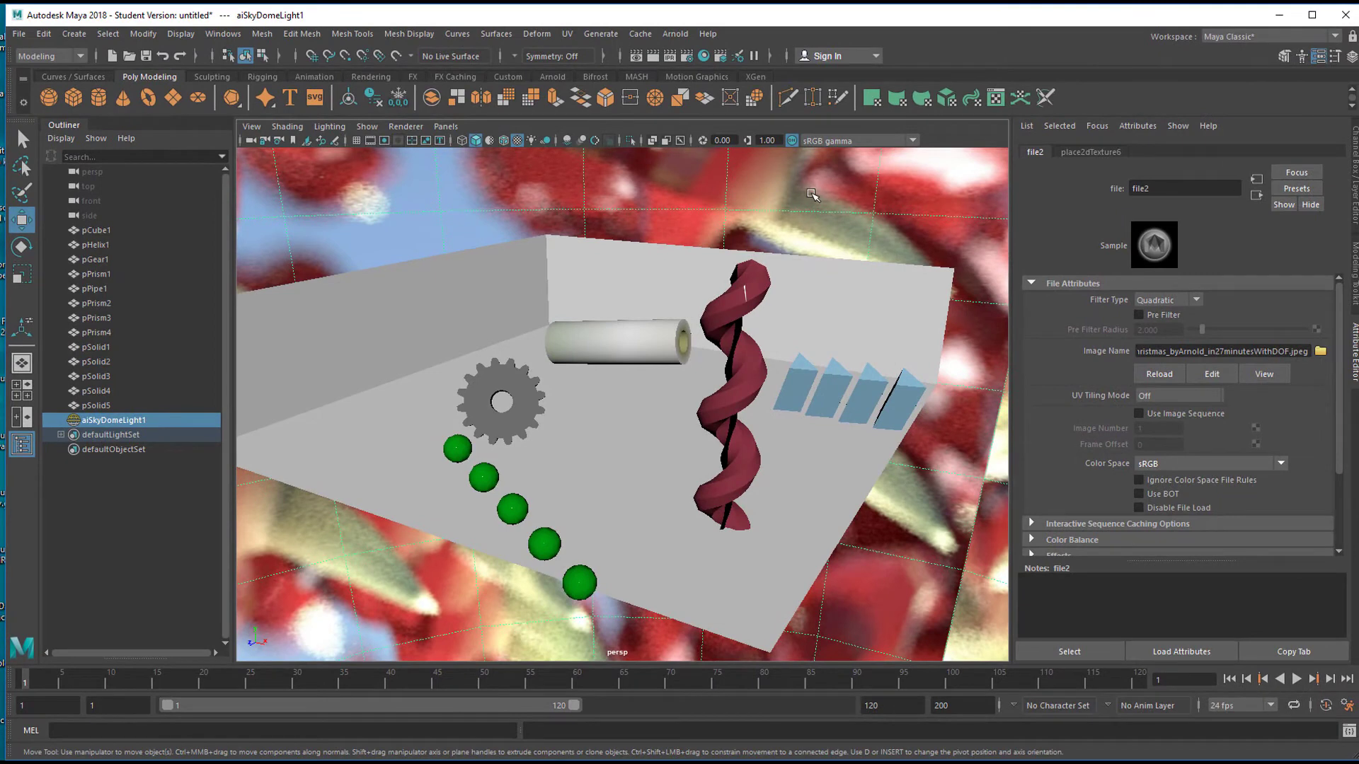
# - Delete the skydome light from the scene and close the Arnold render window
pyautogui.press('Delete')
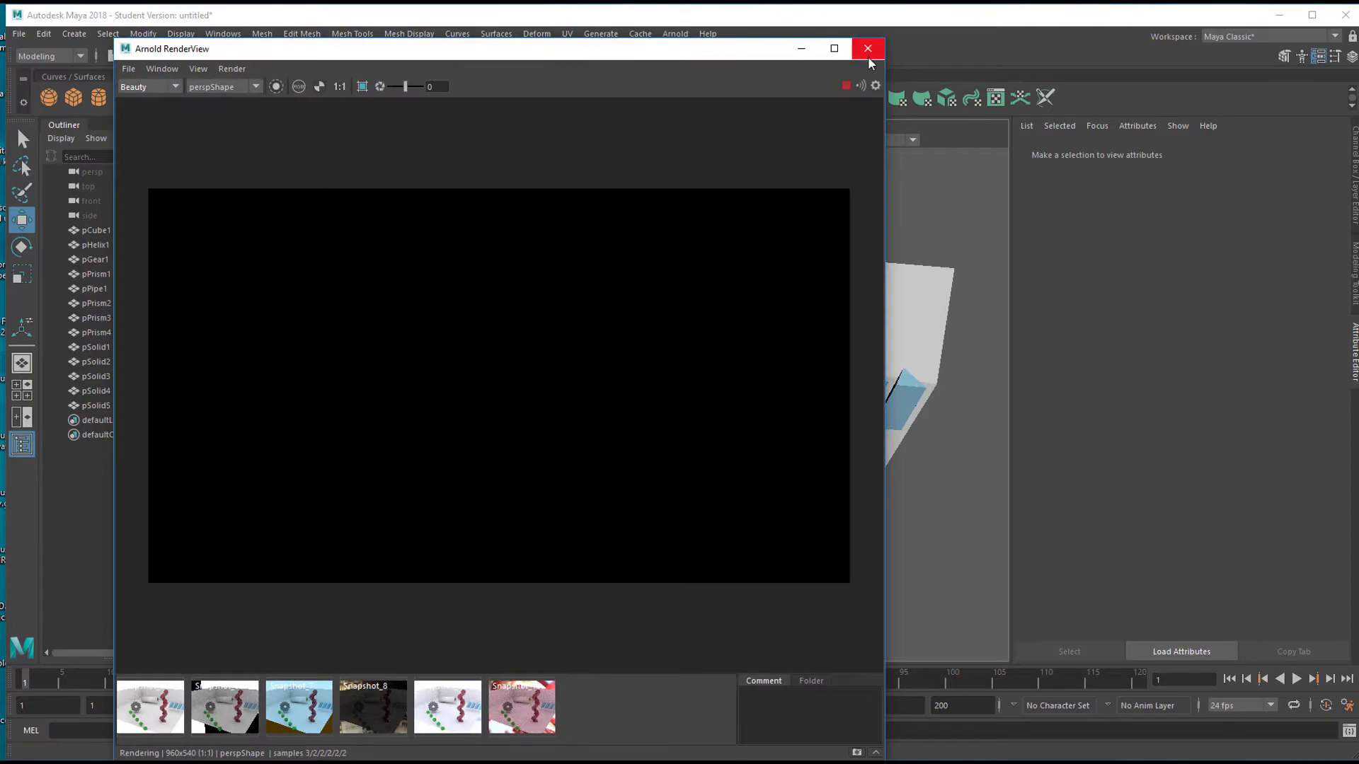
pyautogui.click(869, 56)
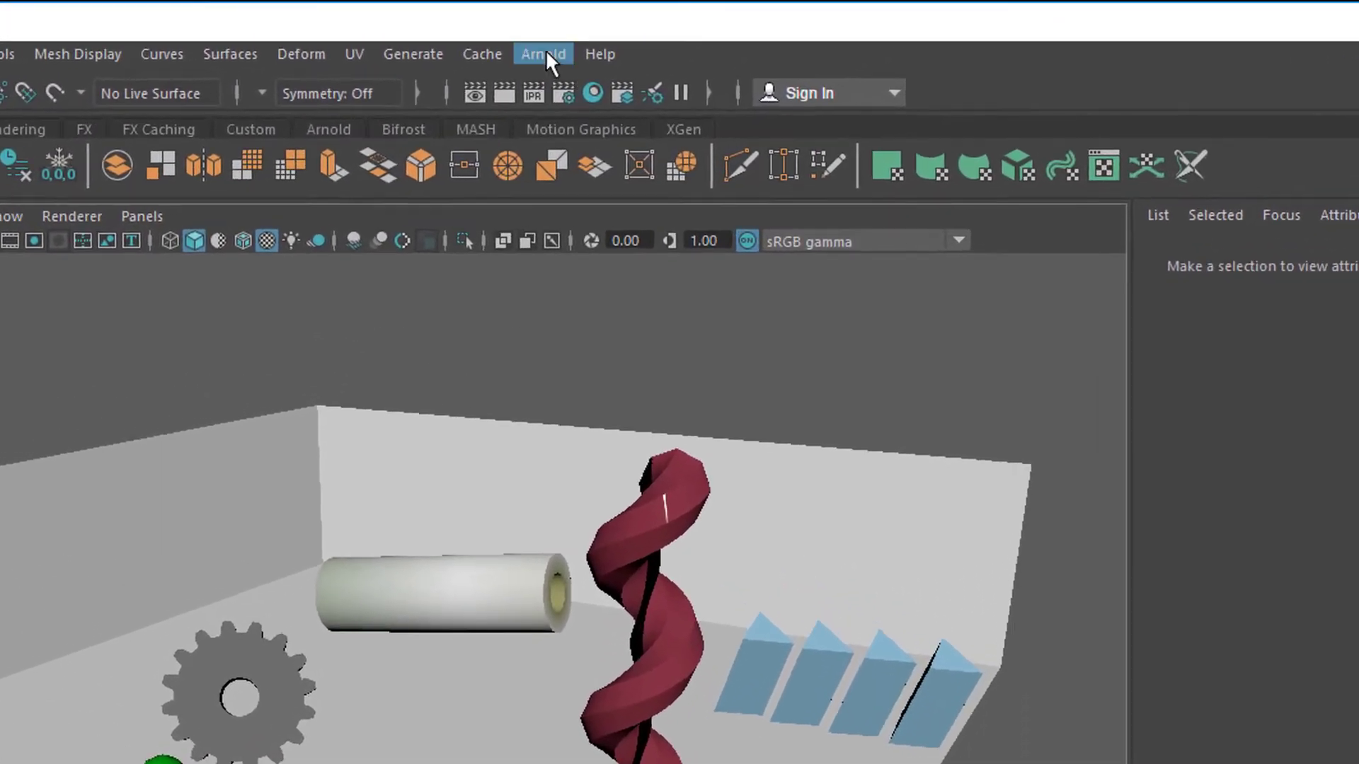
# - Add an Arnold Physical Sky to the scene and render it with Arnold
pyautogui.click(641, 39)
pyautogui.moveTo(559, 203)
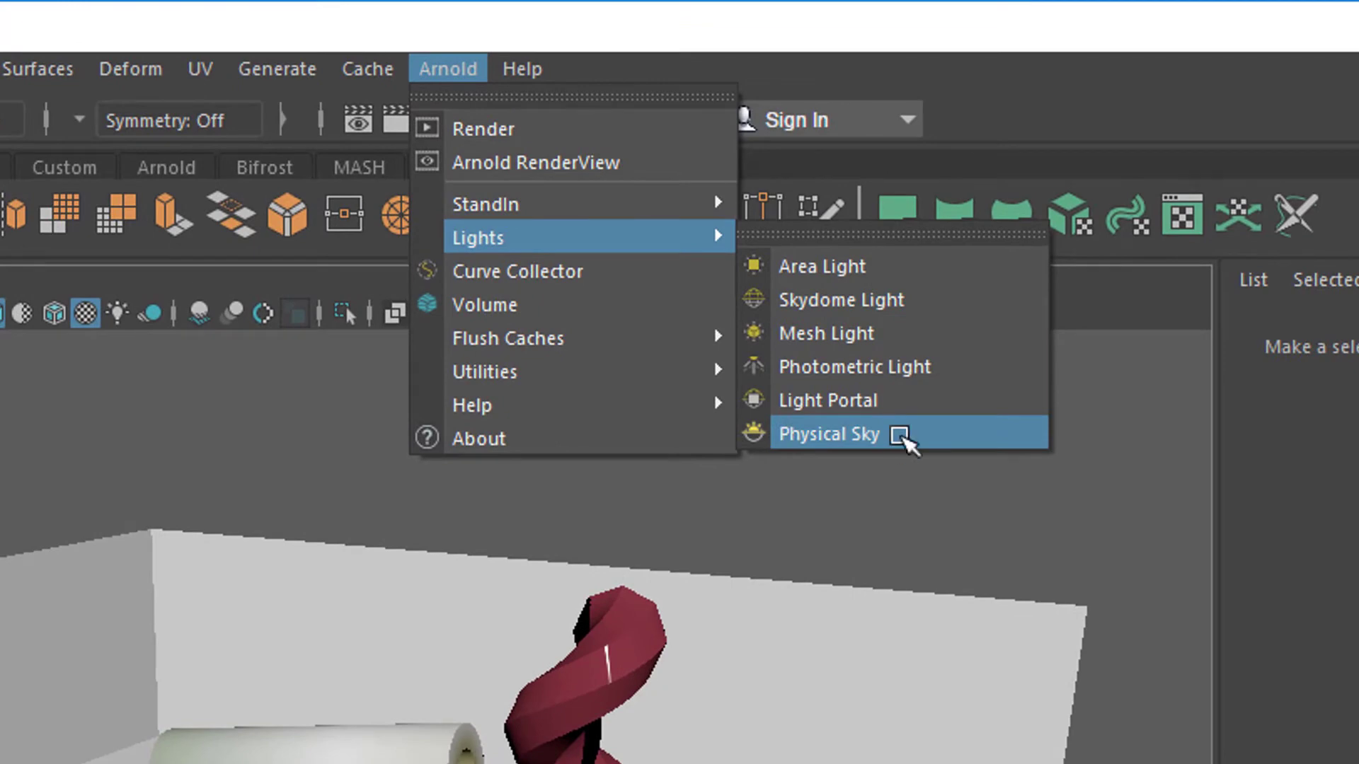
pyautogui.click(901, 435)
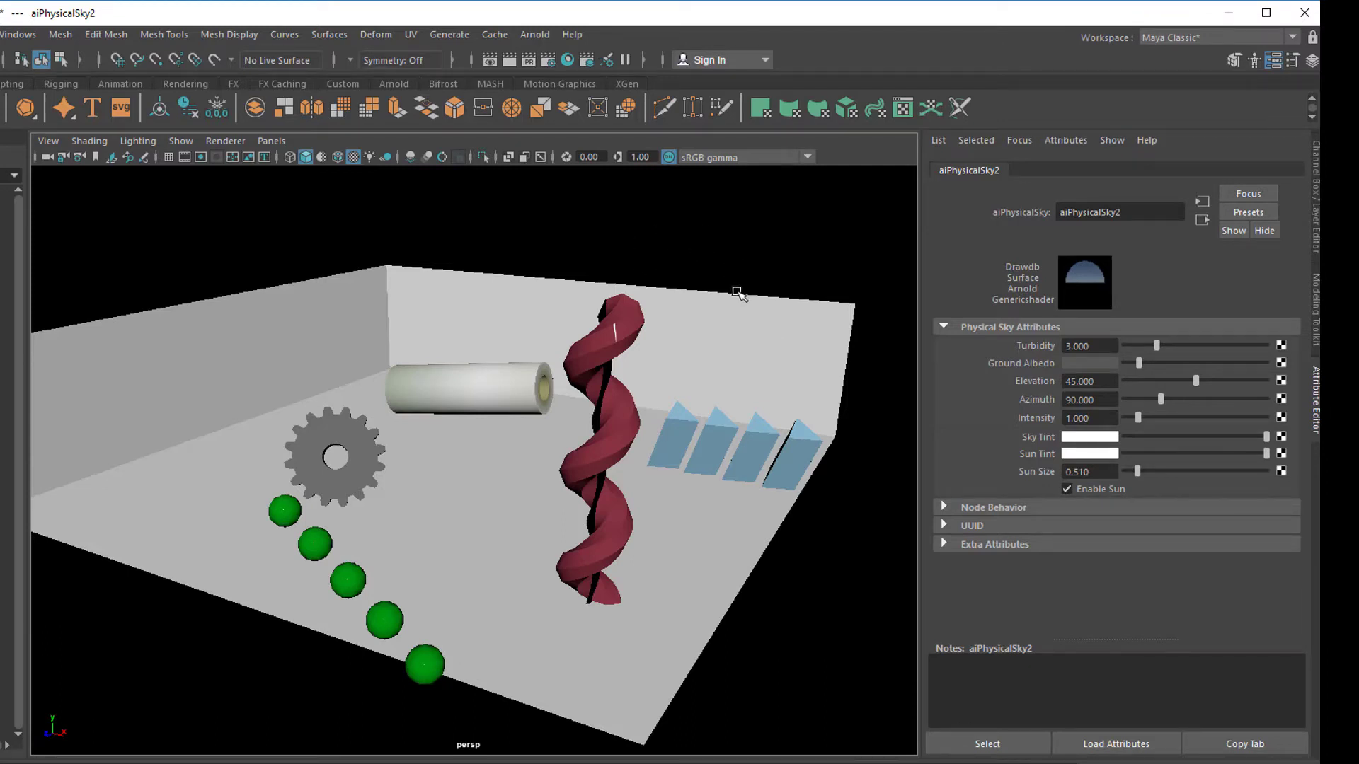
pyautogui.click(534, 34)
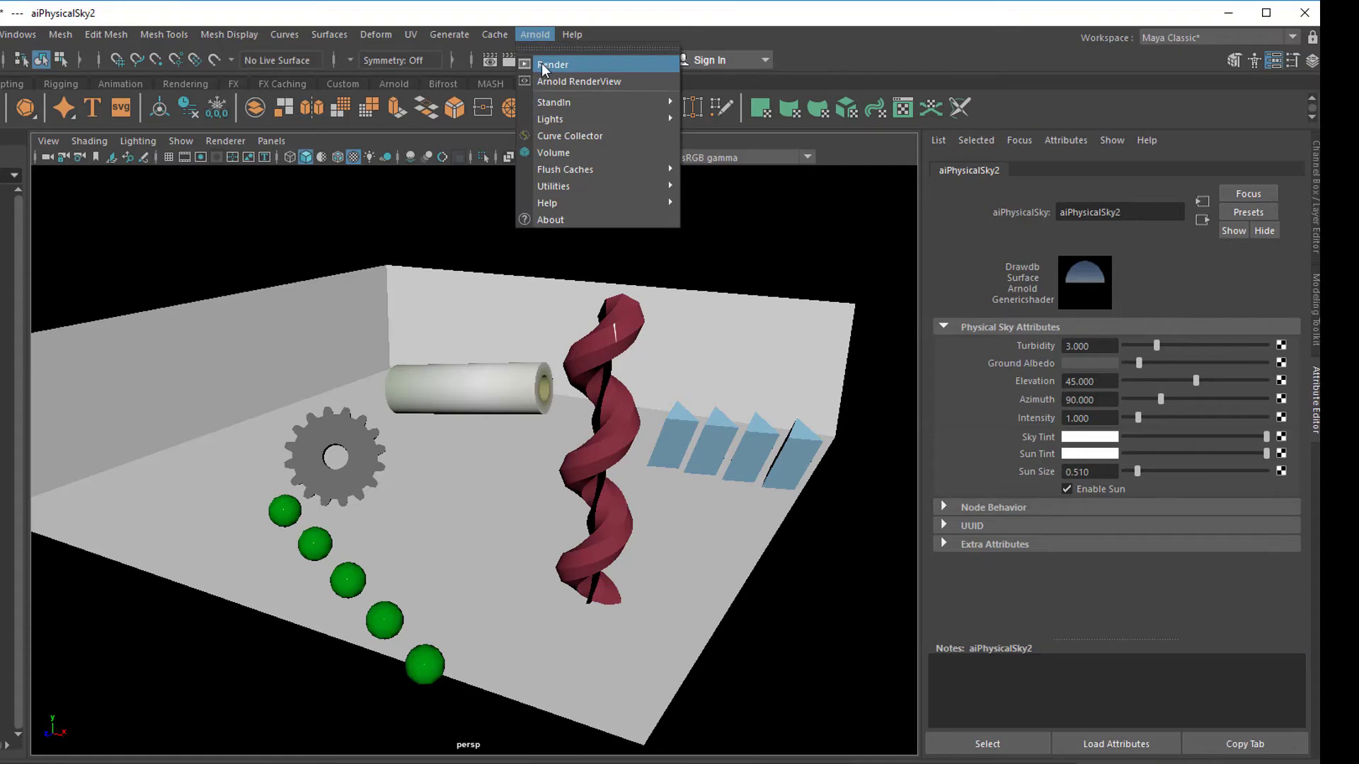
pyautogui.click(554, 63)
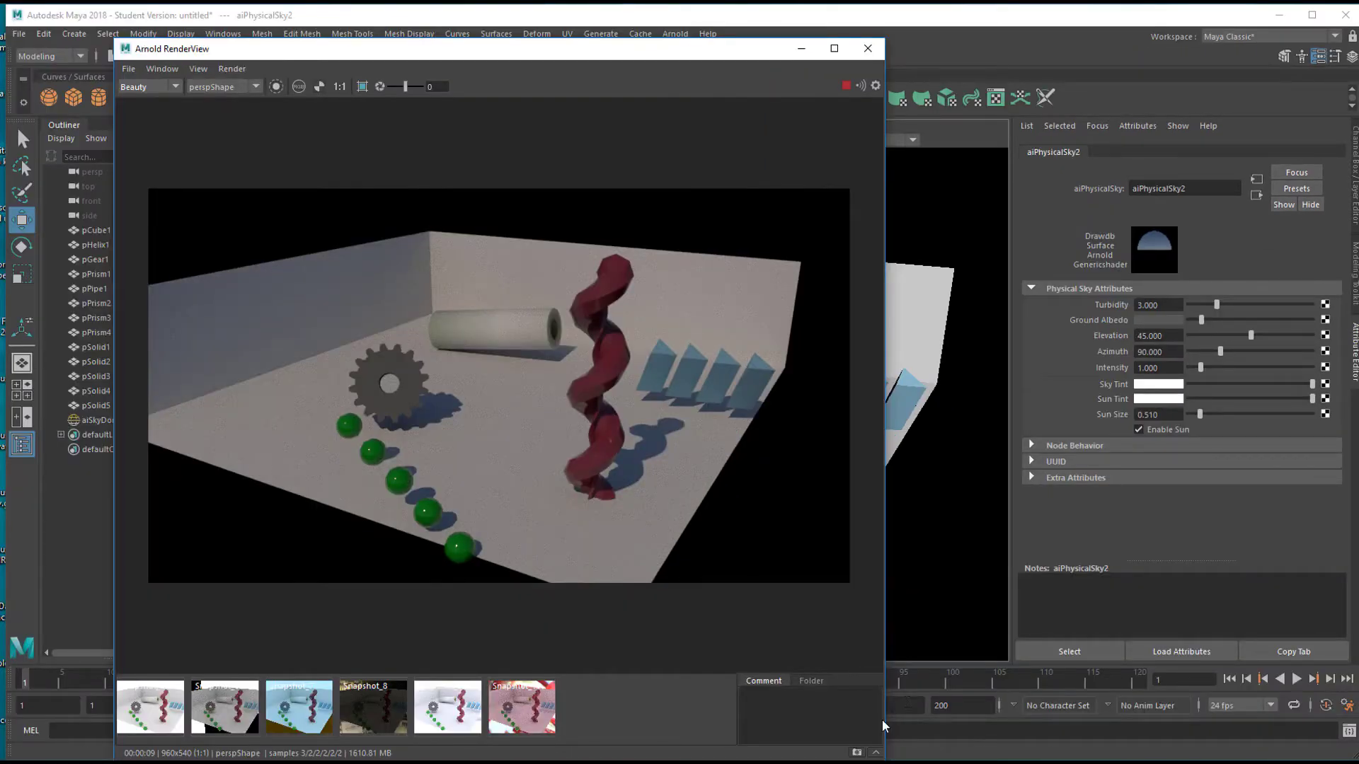
# - Store a snapshot of the current render and render the scene again from a lower camera angle
pyautogui.click(856, 753)
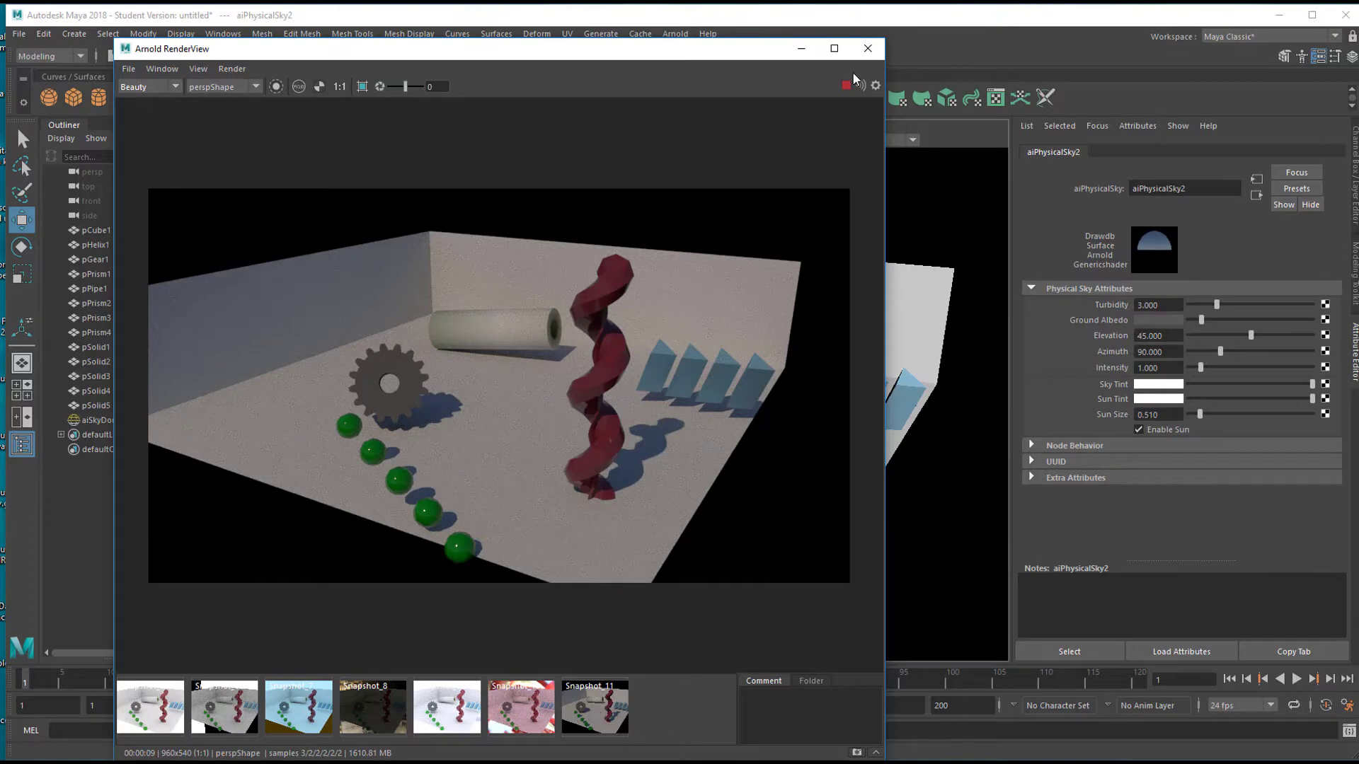
pyautogui.click(865, 54)
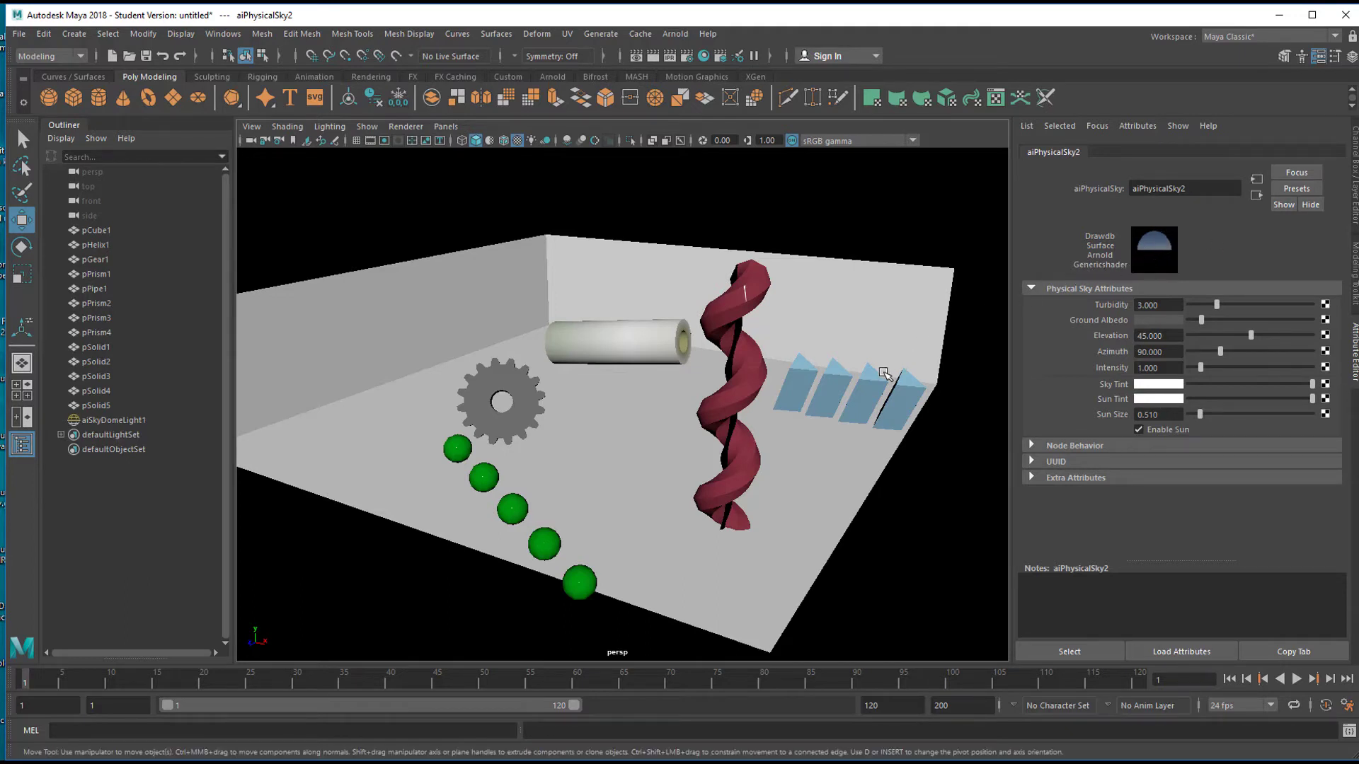
pyautogui.keyDown('alt'); pyautogui.moveTo(883, 373); pyautogui.dragTo(938, 409); pyautogui.keyUp('alt')
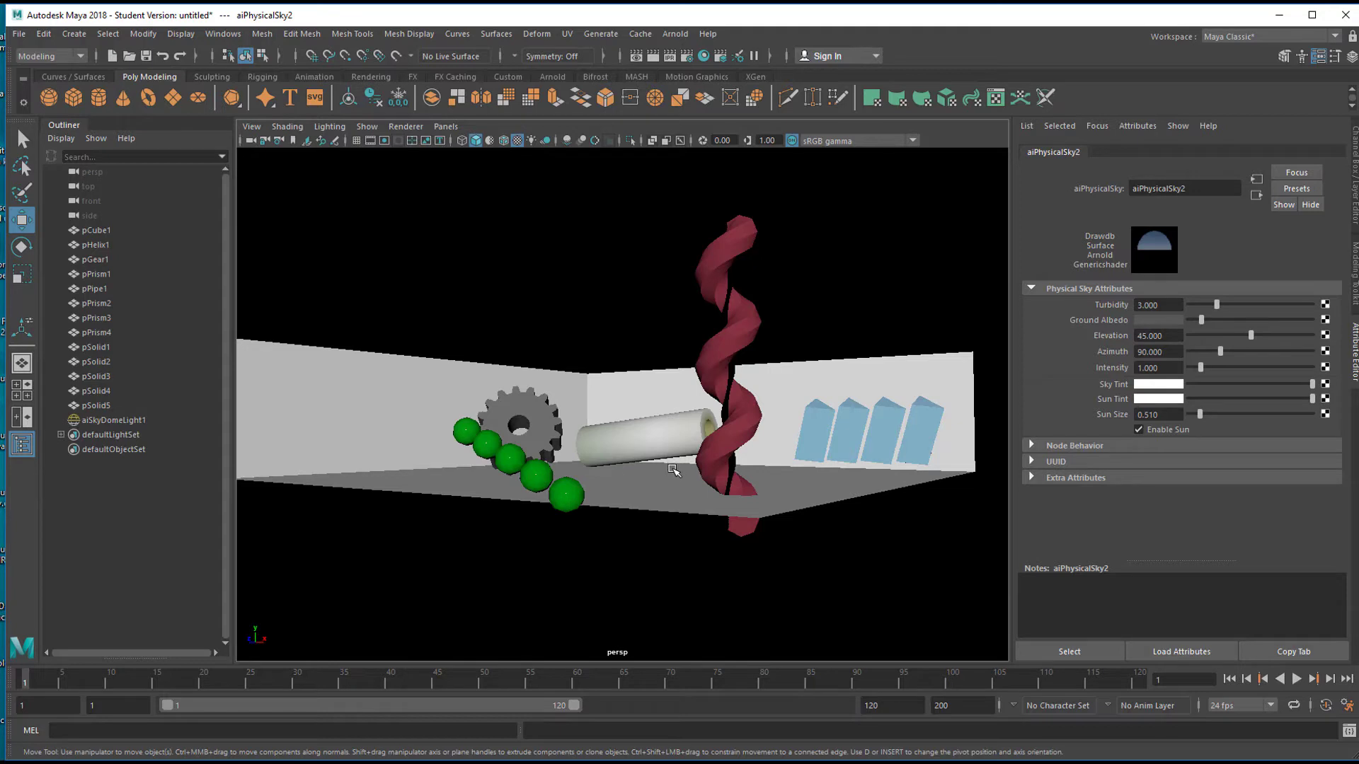
pyautogui.click(674, 34)
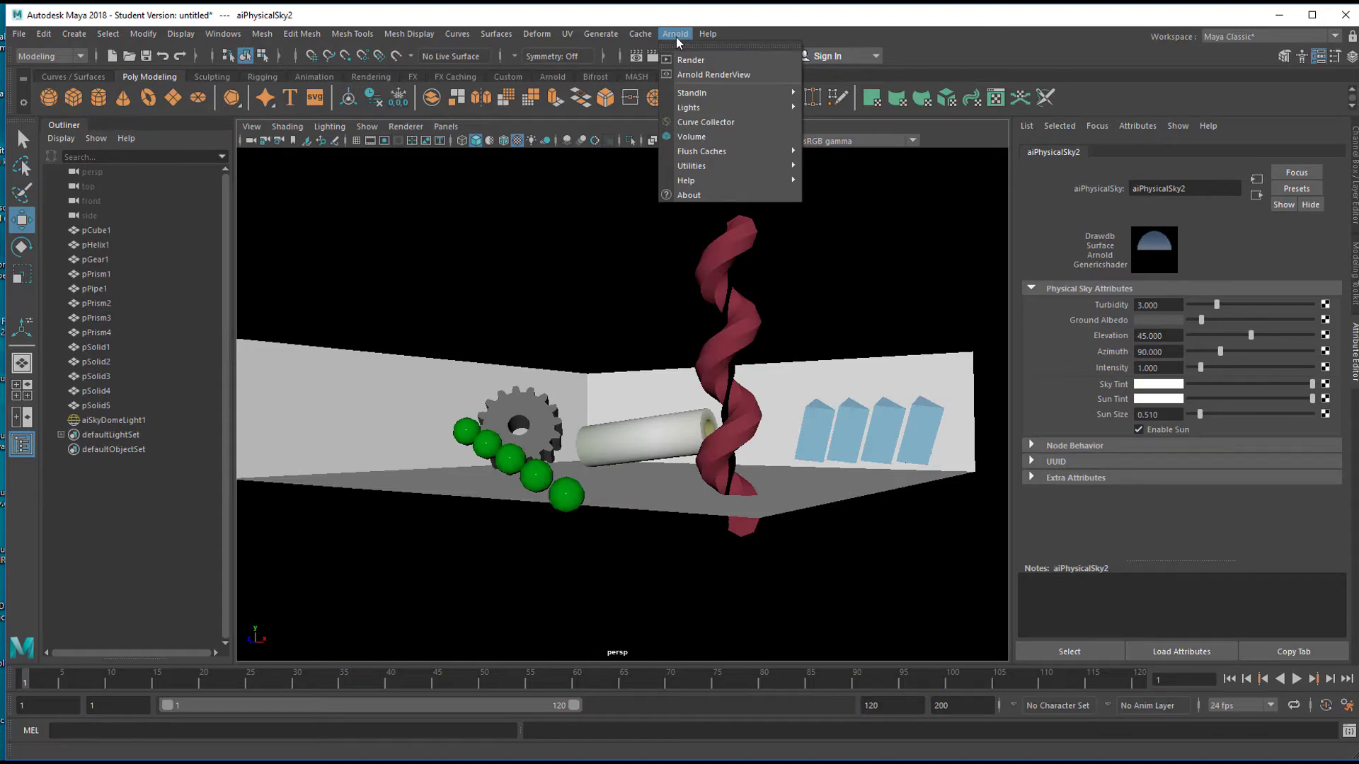
pyautogui.click(687, 61)
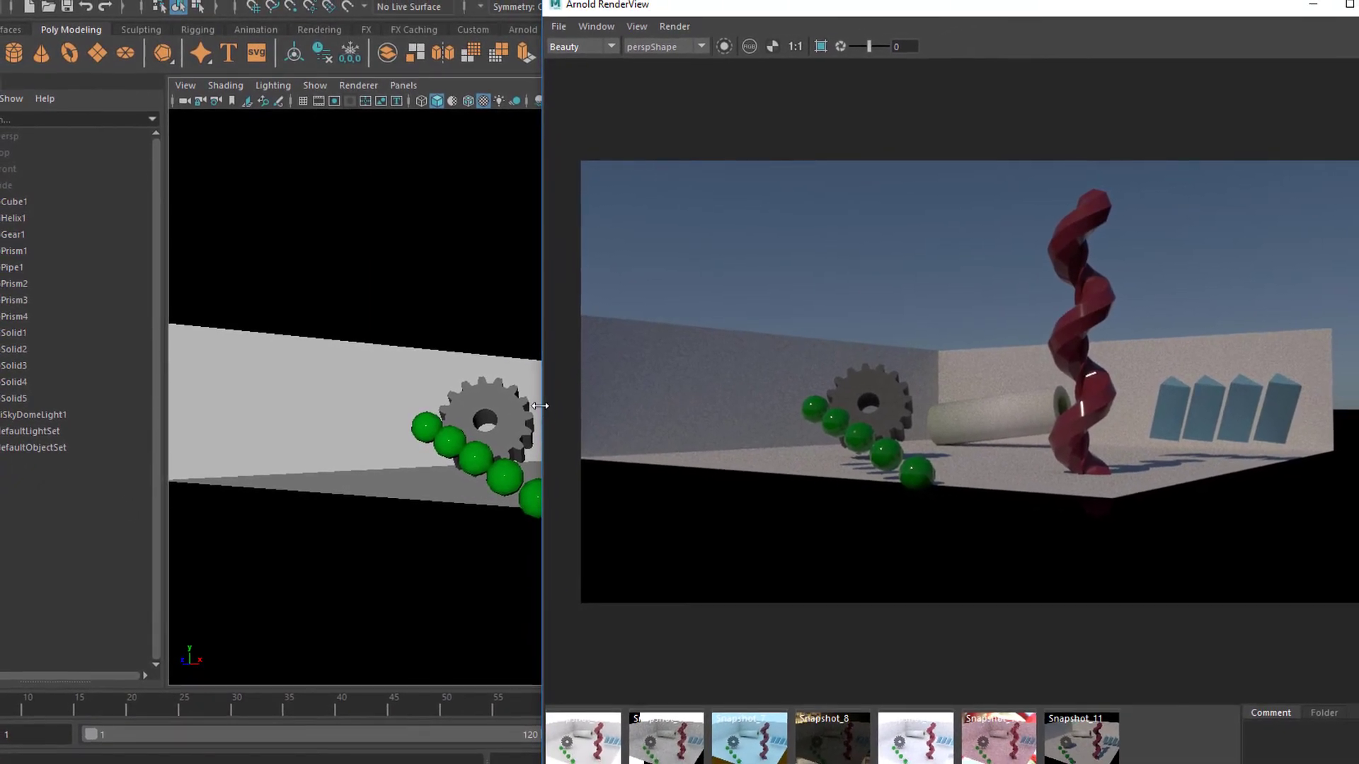
# - Narrow the render window to uncover more of the viewport and rotate the skydome light about its vertical axis
pyautogui.moveTo(539, 405); pyautogui.dragTo(667, 405)
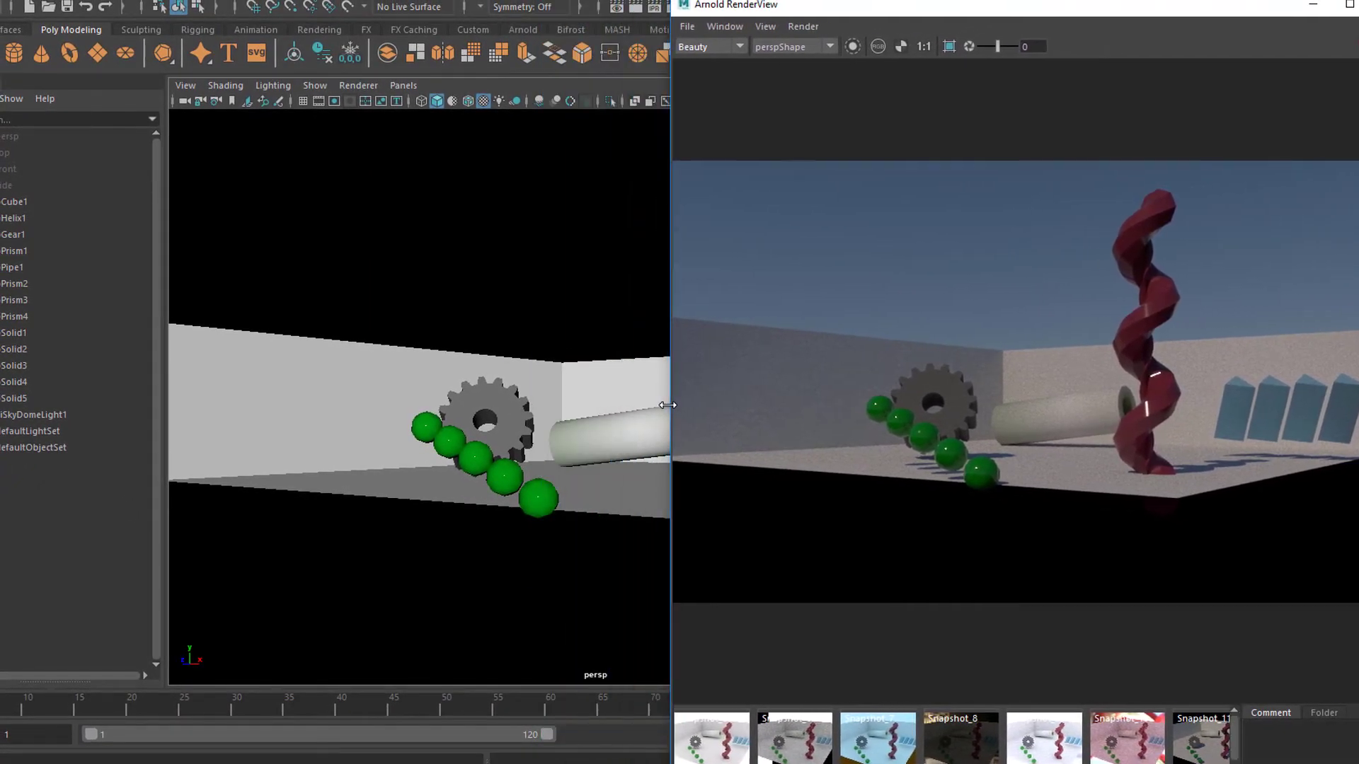
pyautogui.scroll(-4, 881, 504)
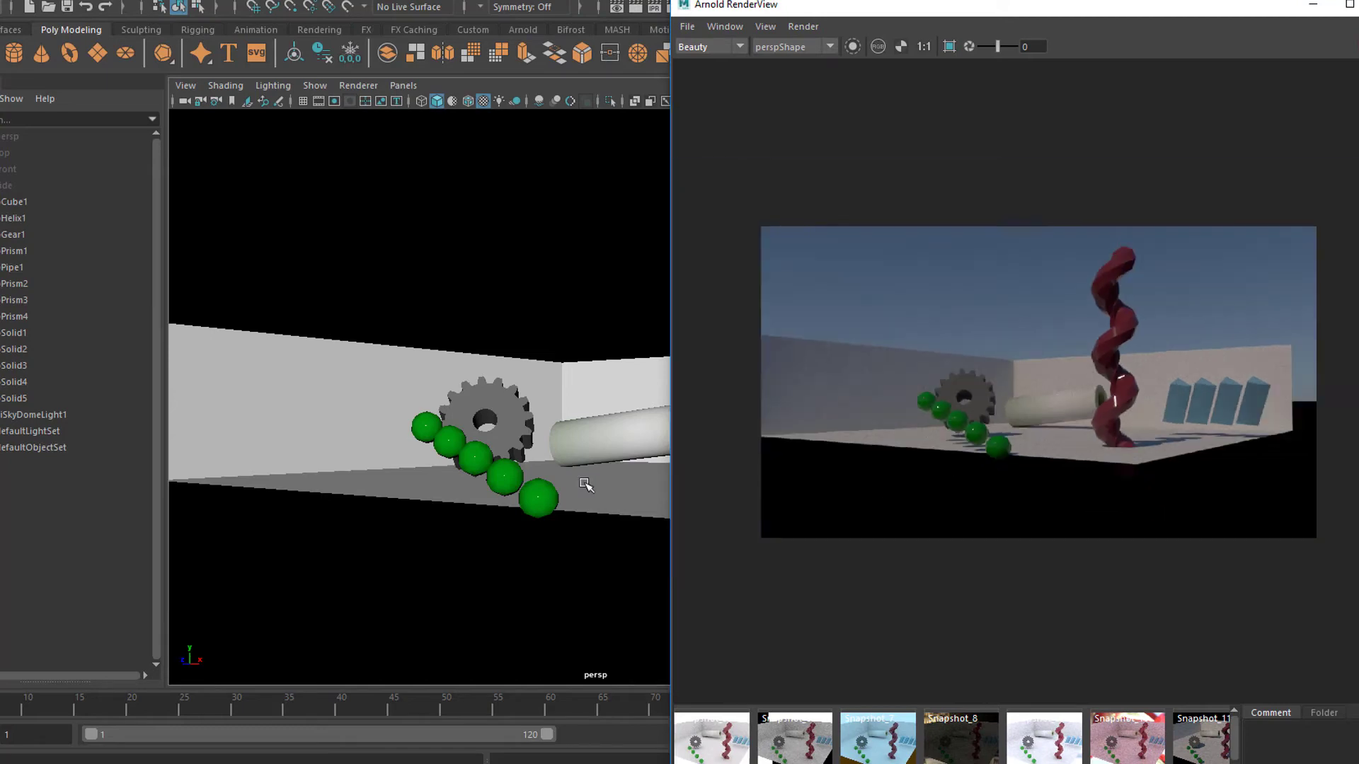
pyautogui.click(25, 416)
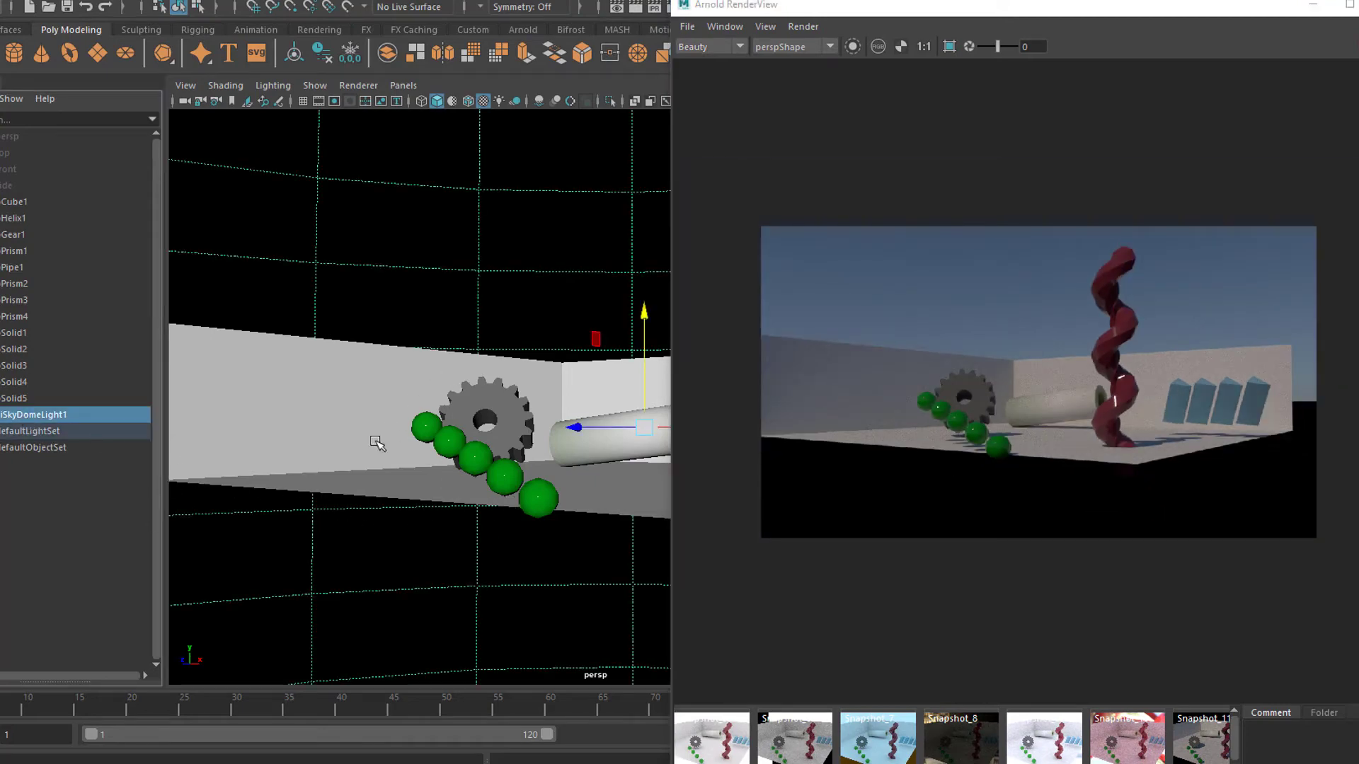
pyautogui.press('e')
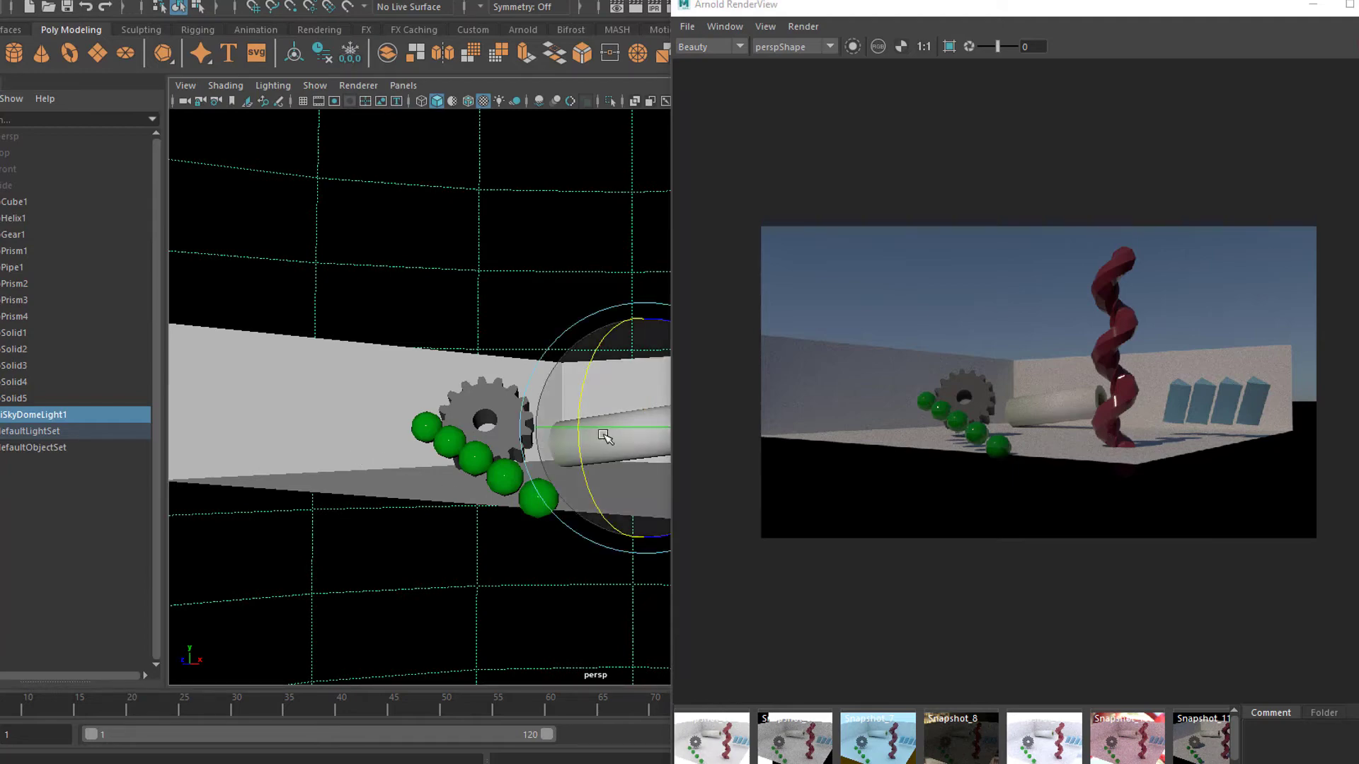
pyautogui.moveTo(620, 427); pyautogui.dragTo(443, 433)
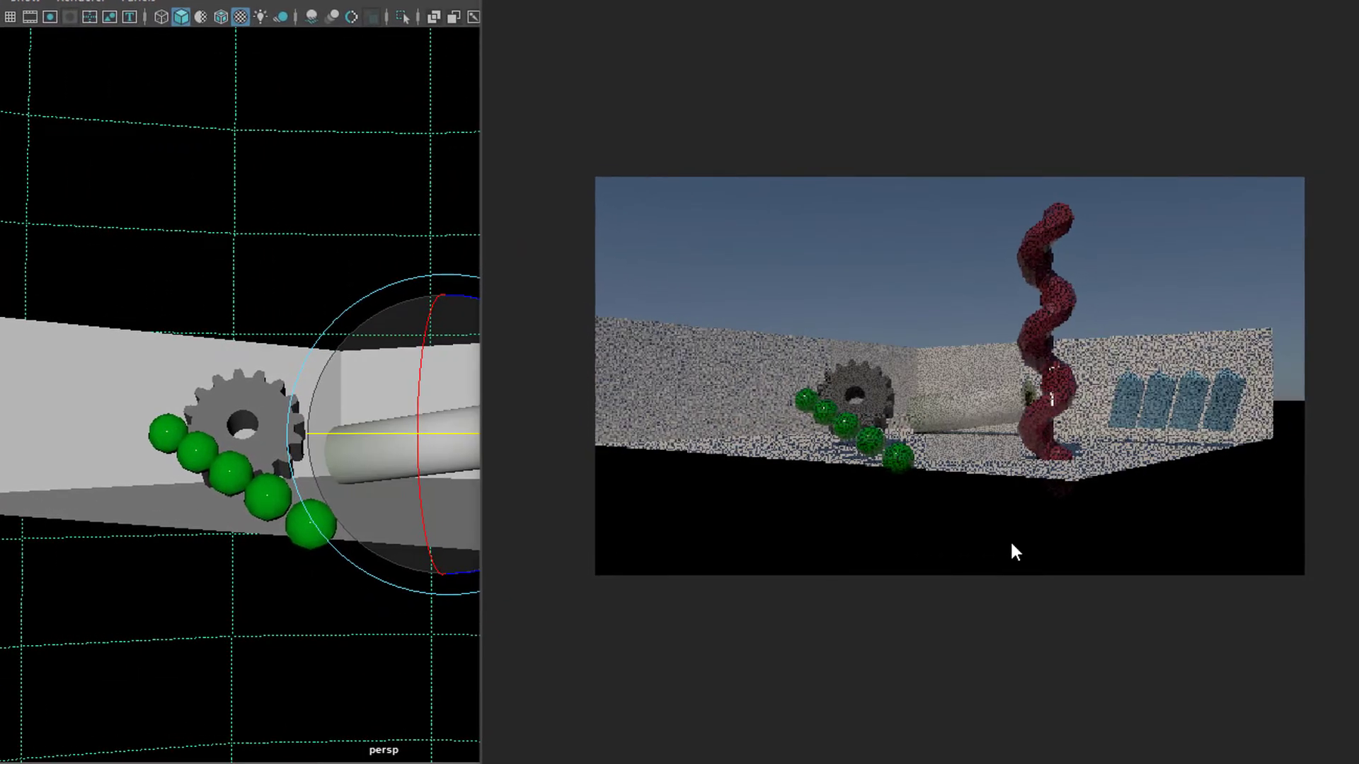
pyautogui.scroll(2, 1013, 546)
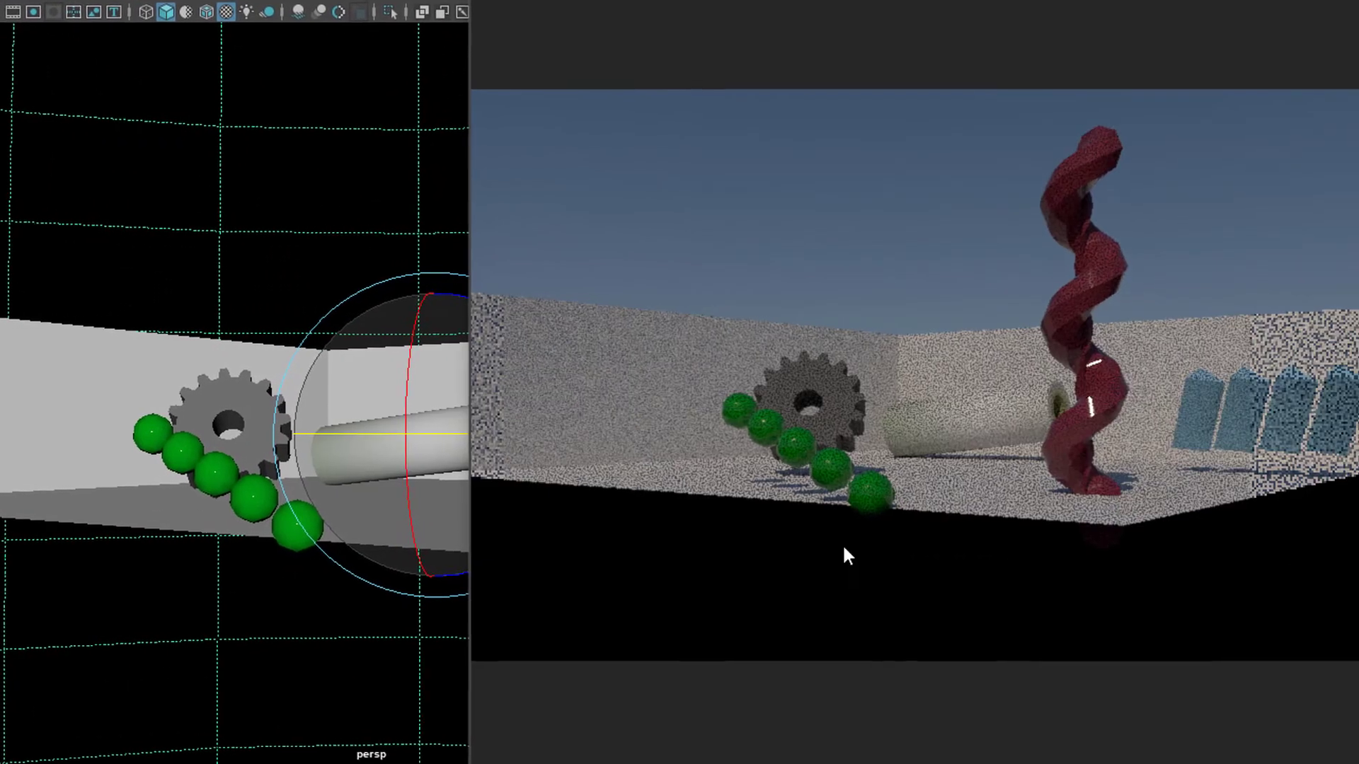
# - Keep rotating the skydome light horizontally in several stages to sweep the sun's shadows across the floor and walls
pyautogui.moveTo(311, 434); pyautogui.dragTo(405, 444)
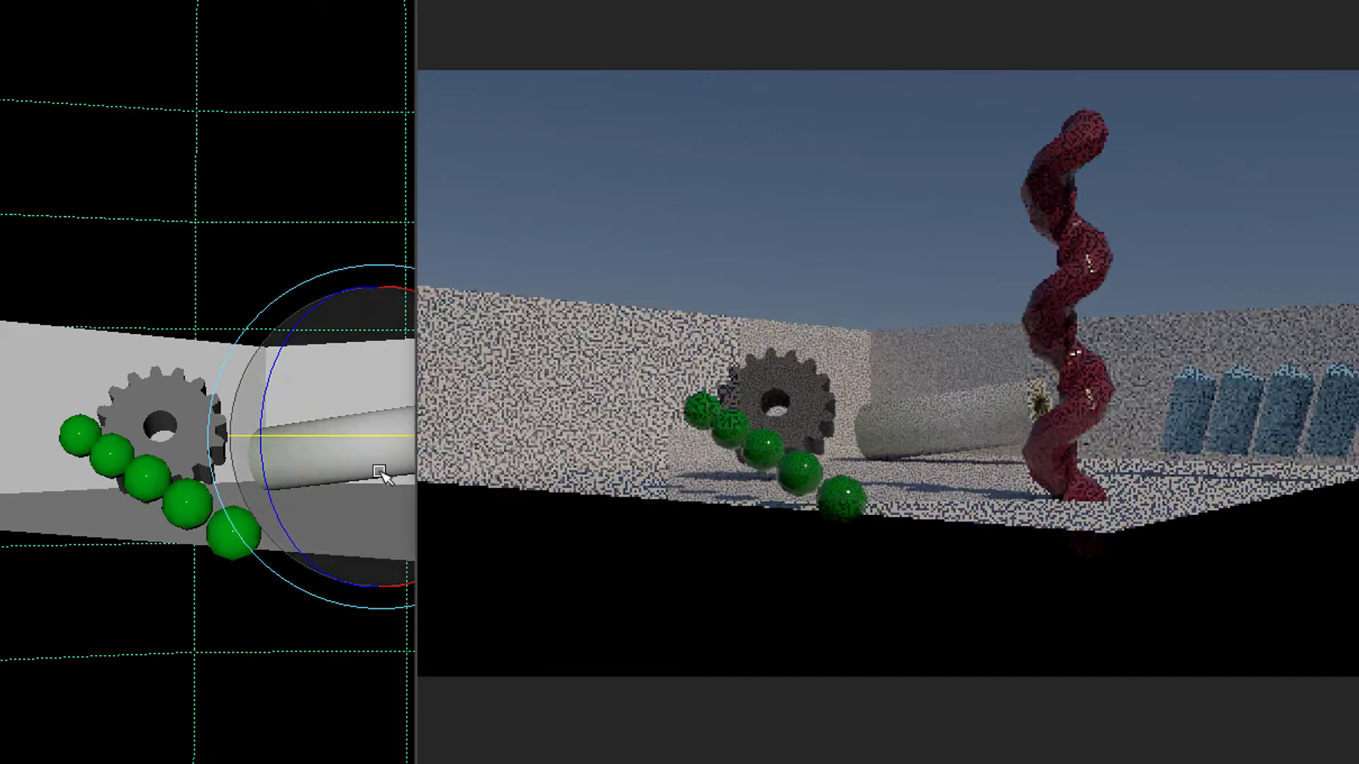
pyautogui.moveTo(304, 440); pyautogui.dragTo(397, 439)
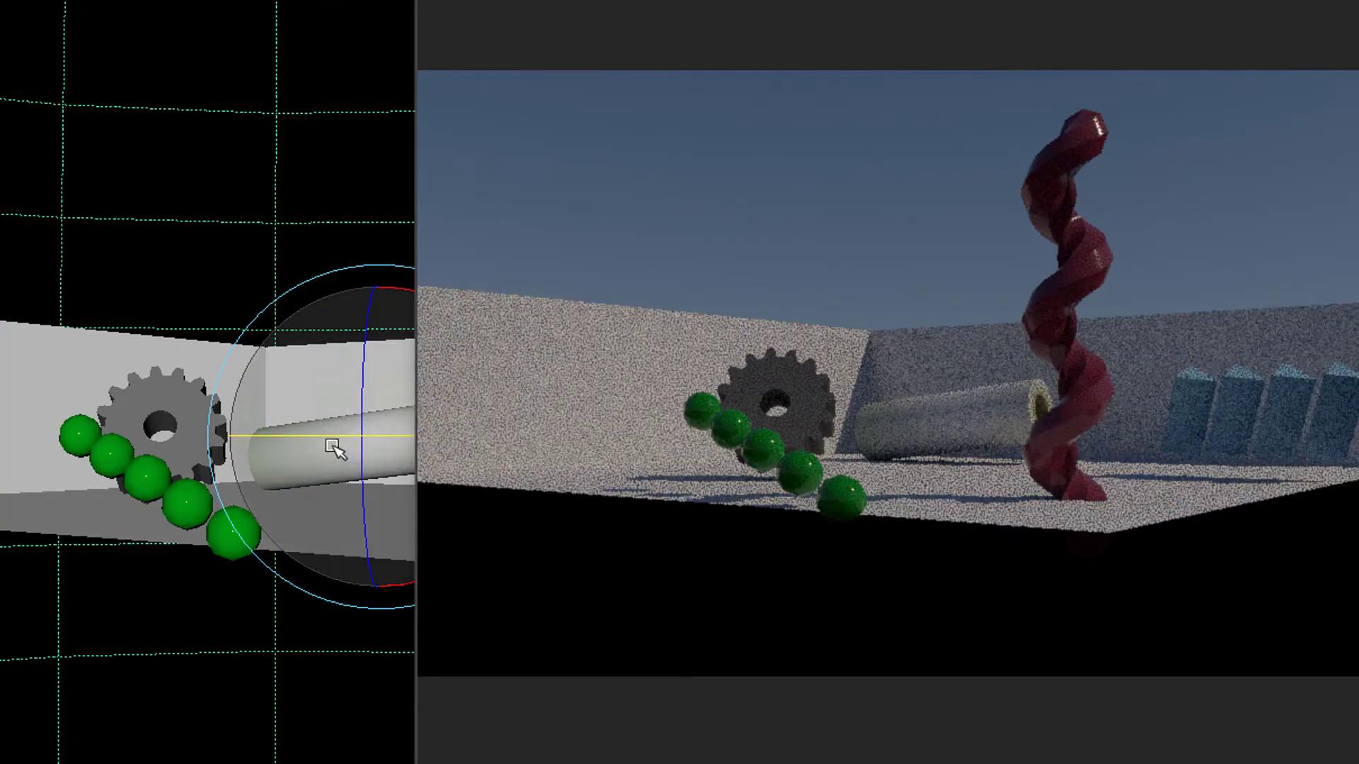
pyautogui.moveTo(297, 443)
pyautogui.mouseDown()
pyautogui.moveTo(327, 442)
pyautogui.moveTo(306, 442)
pyautogui.mouseUp()
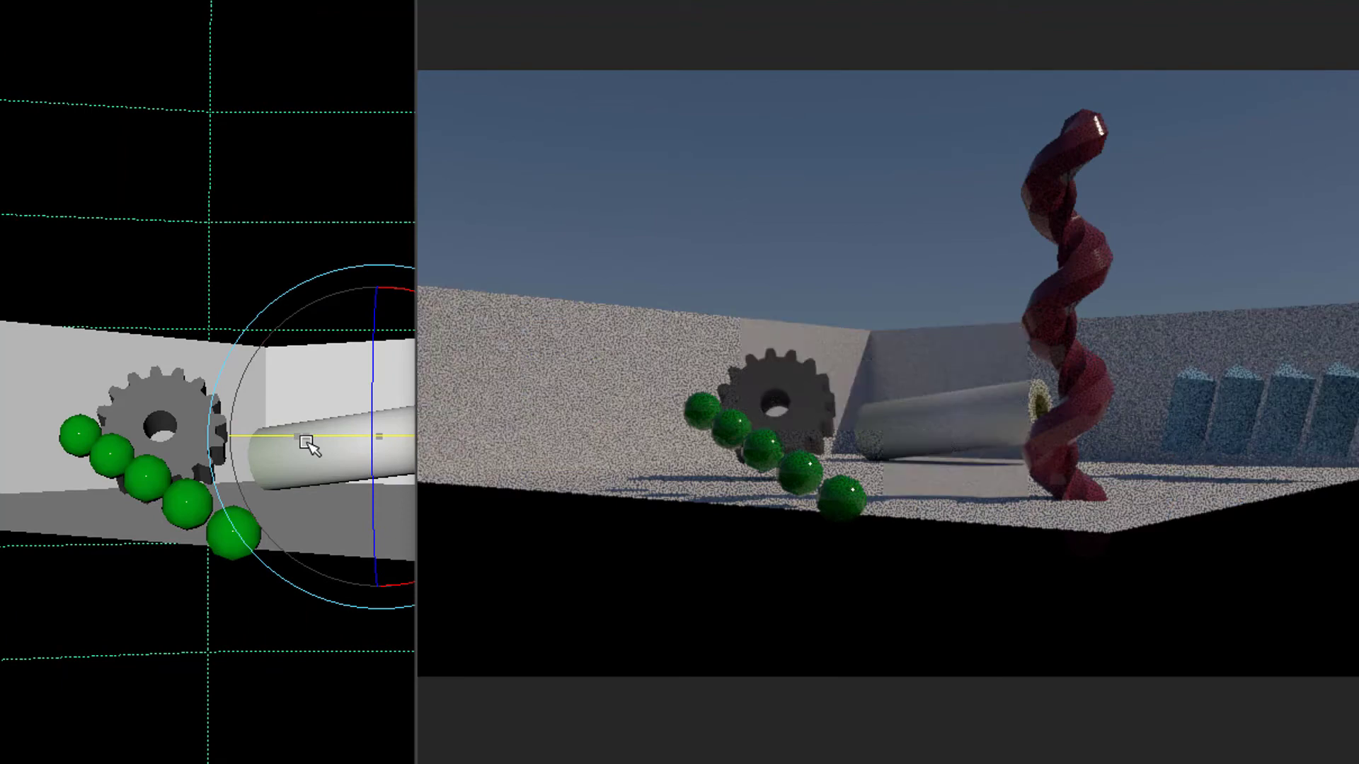
pyautogui.moveTo(306, 442); pyautogui.dragTo(316, 484)
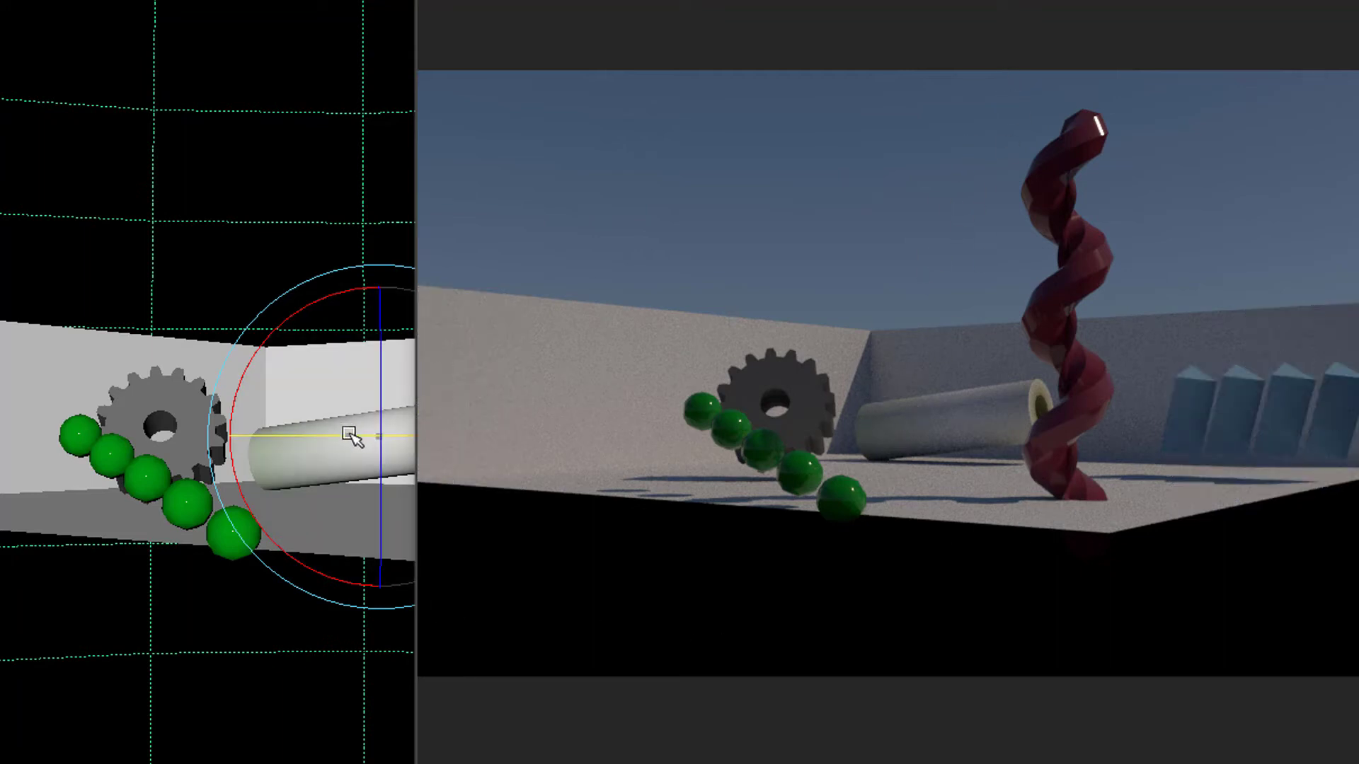
pyautogui.moveTo(351, 437)
pyautogui.mouseDown()
pyautogui.moveTo(386, 436)
pyautogui.moveTo(349, 436)
pyautogui.moveTo(361, 434)
pyautogui.mouseUp()
pyautogui.moveTo(370, 434)
pyautogui.mouseDown()
pyautogui.moveTo(322, 440)
pyautogui.moveTo(370, 446)
pyautogui.moveTo(294, 446)
pyautogui.moveTo(361, 450)
pyautogui.mouseUp()
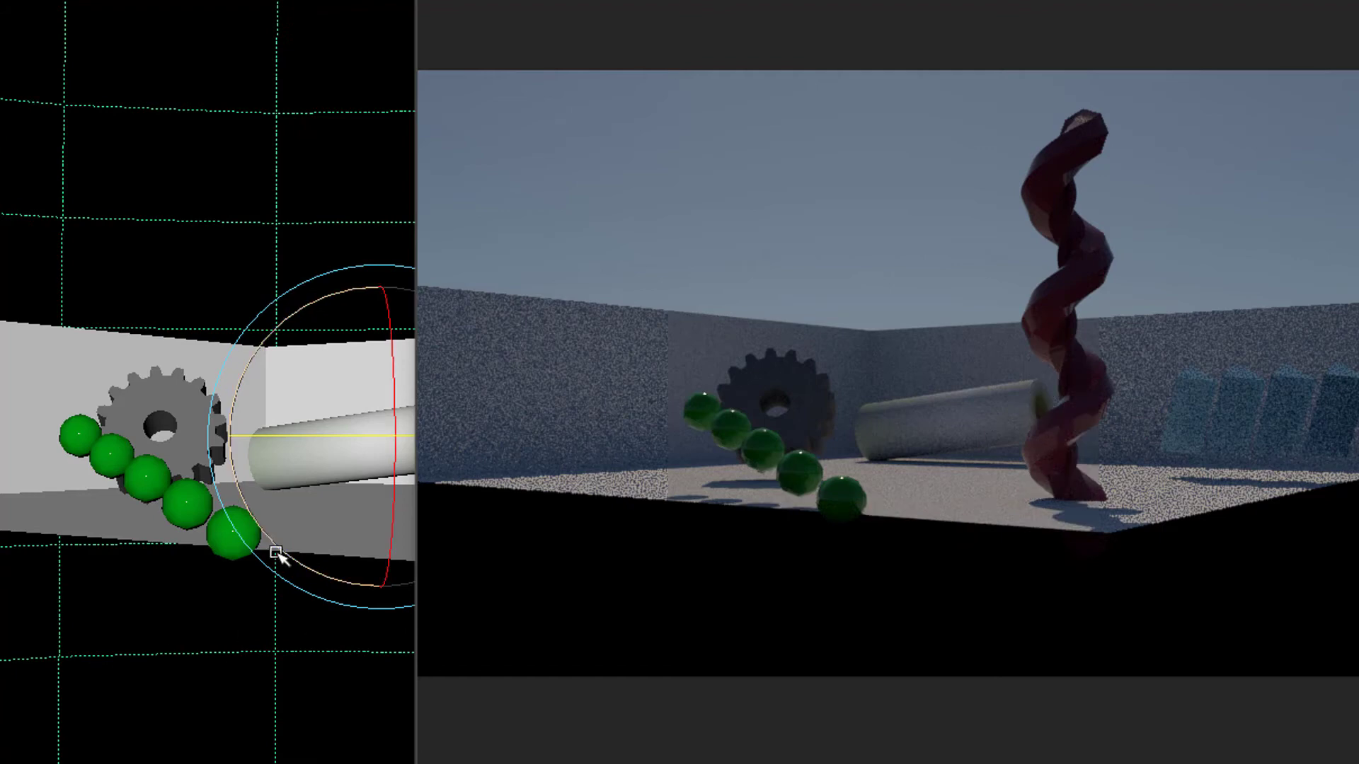
# - Turn the skydome light a little further about its vertical axis with the whole set small in the frame
pyautogui.moveTo(252, 582); pyautogui.dragTo(142, 598)
pyautogui.keyDown('alt'); pyautogui.moveTo(141, 598); pyautogui.dragTo(1, 606, button='right'); pyautogui.keyUp('alt')
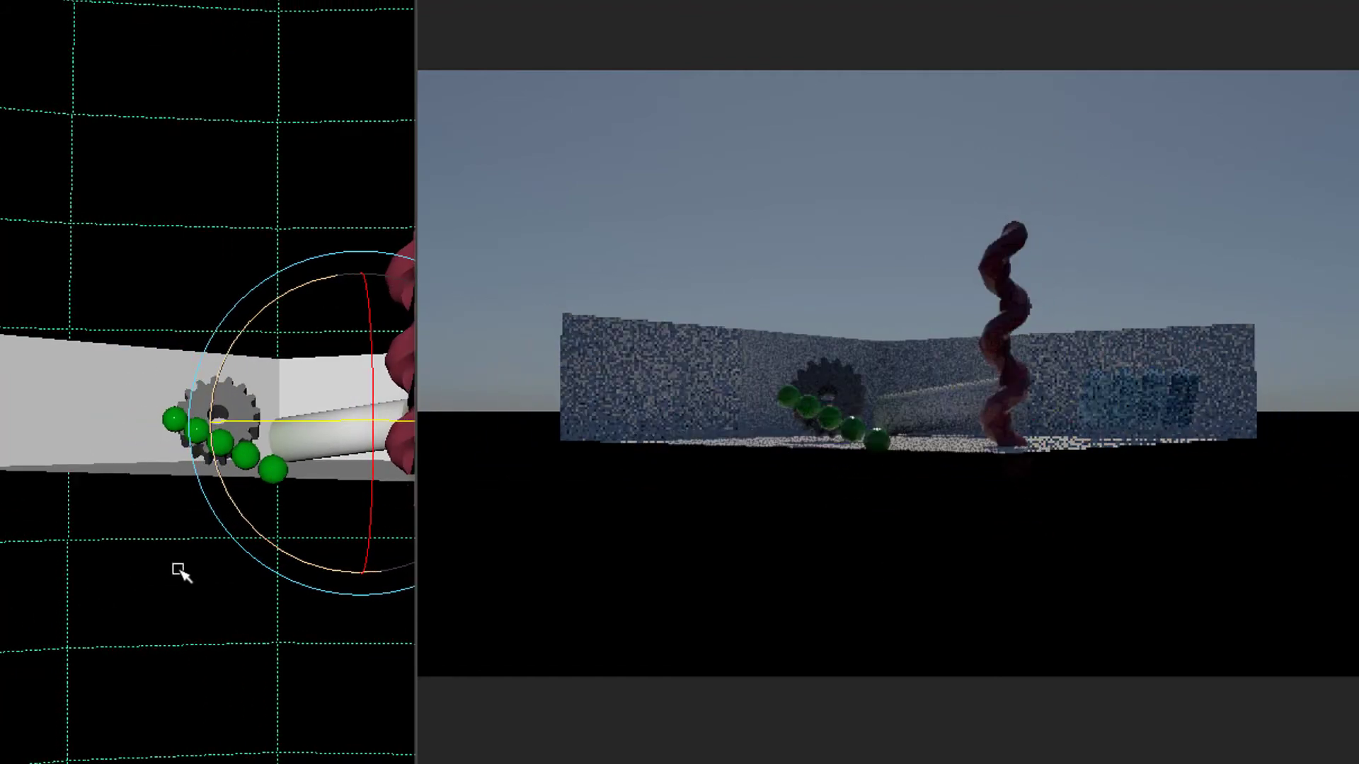
pyautogui.keyDown('alt'); pyautogui.moveTo(179, 570); pyautogui.dragTo(15, 603, button='right'); pyautogui.keyUp('alt')
pyautogui.keyDown('alt'); pyautogui.moveTo(158, 534); pyautogui.dragTo(0, 537, button='right'); pyautogui.keyUp('alt')
pyautogui.keyDown('alt'); pyautogui.moveTo(46, 544); pyautogui.dragTo(1, 631, button='middle'); pyautogui.keyUp('alt')
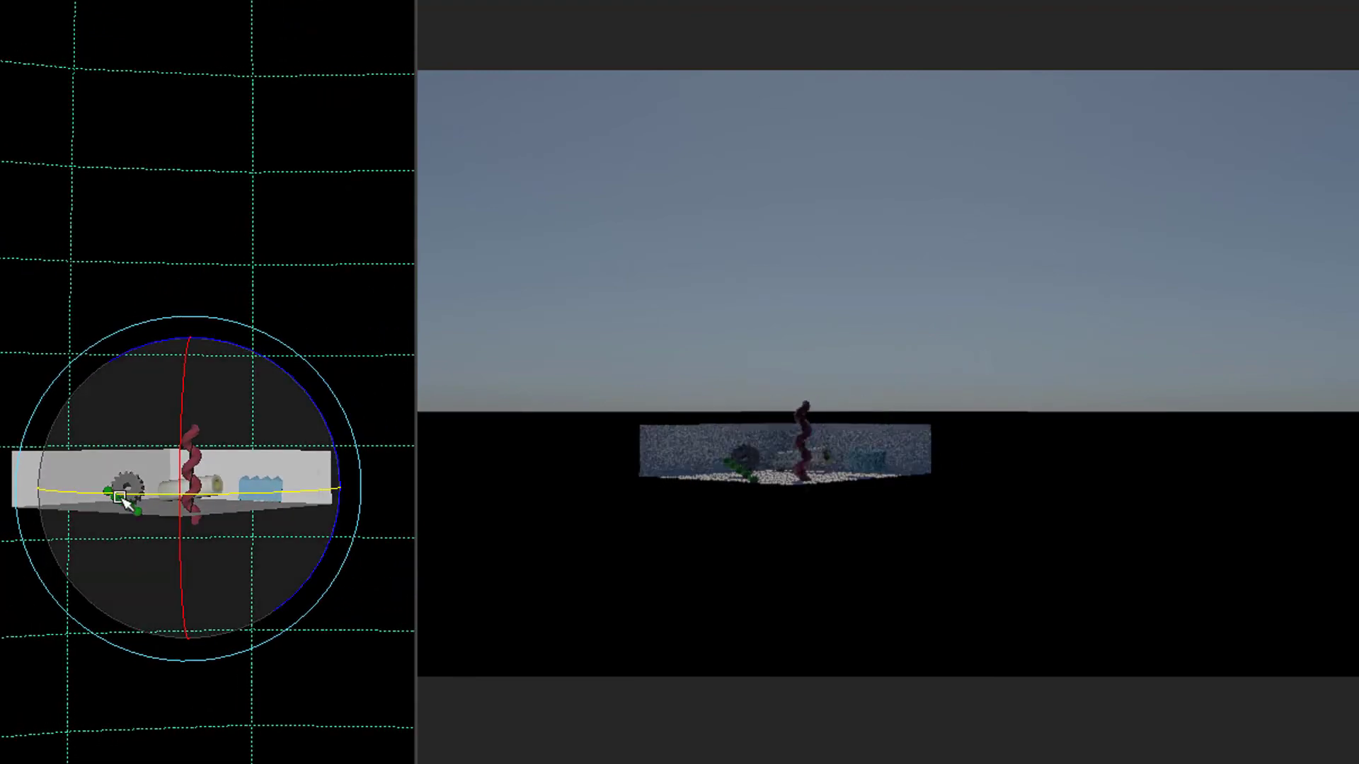
pyautogui.moveTo(147, 500); pyautogui.dragTo(80, 500)
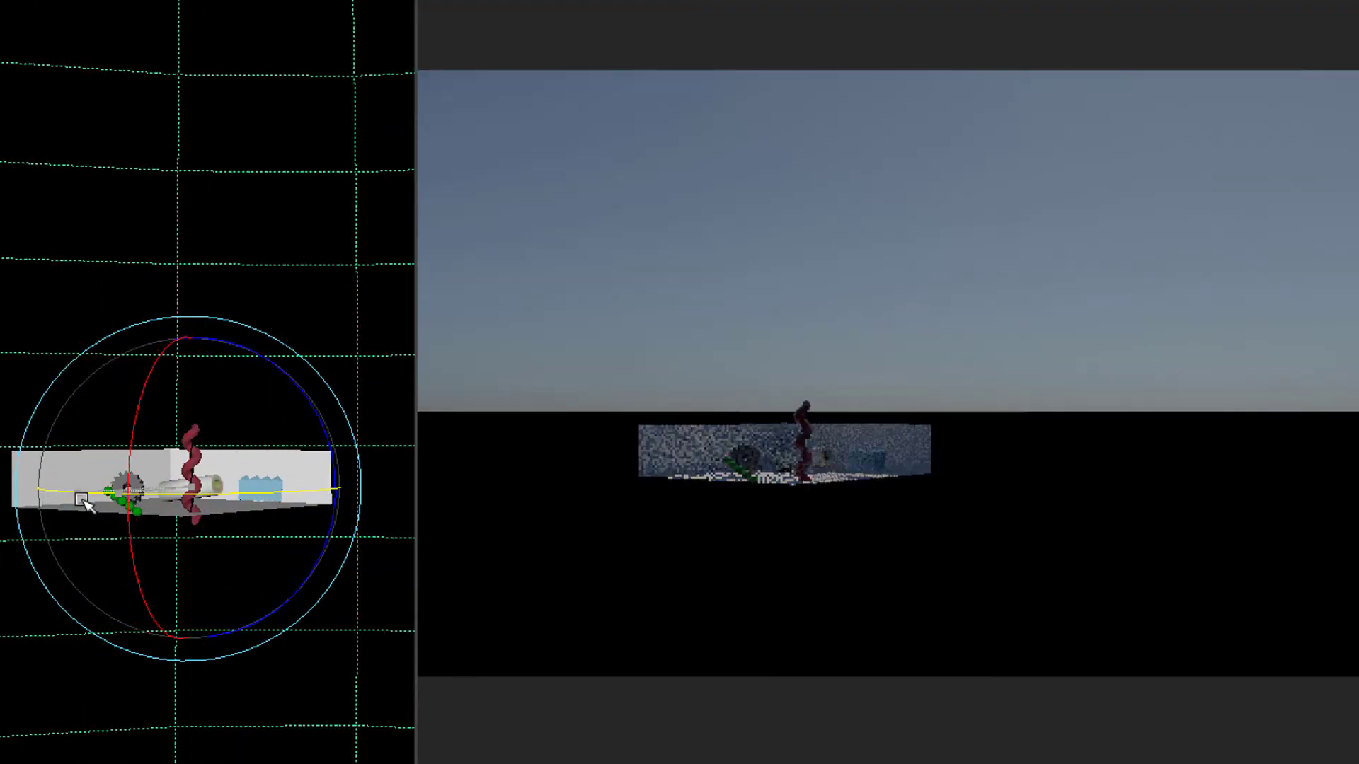
# - Examine the rendered sun and horizon from below and above the floor, ending on a close view of the primitives
pyautogui.keyDown('alt'); pyautogui.moveTo(119, 598); pyautogui.dragTo(164, 543); pyautogui.keyUp('alt')
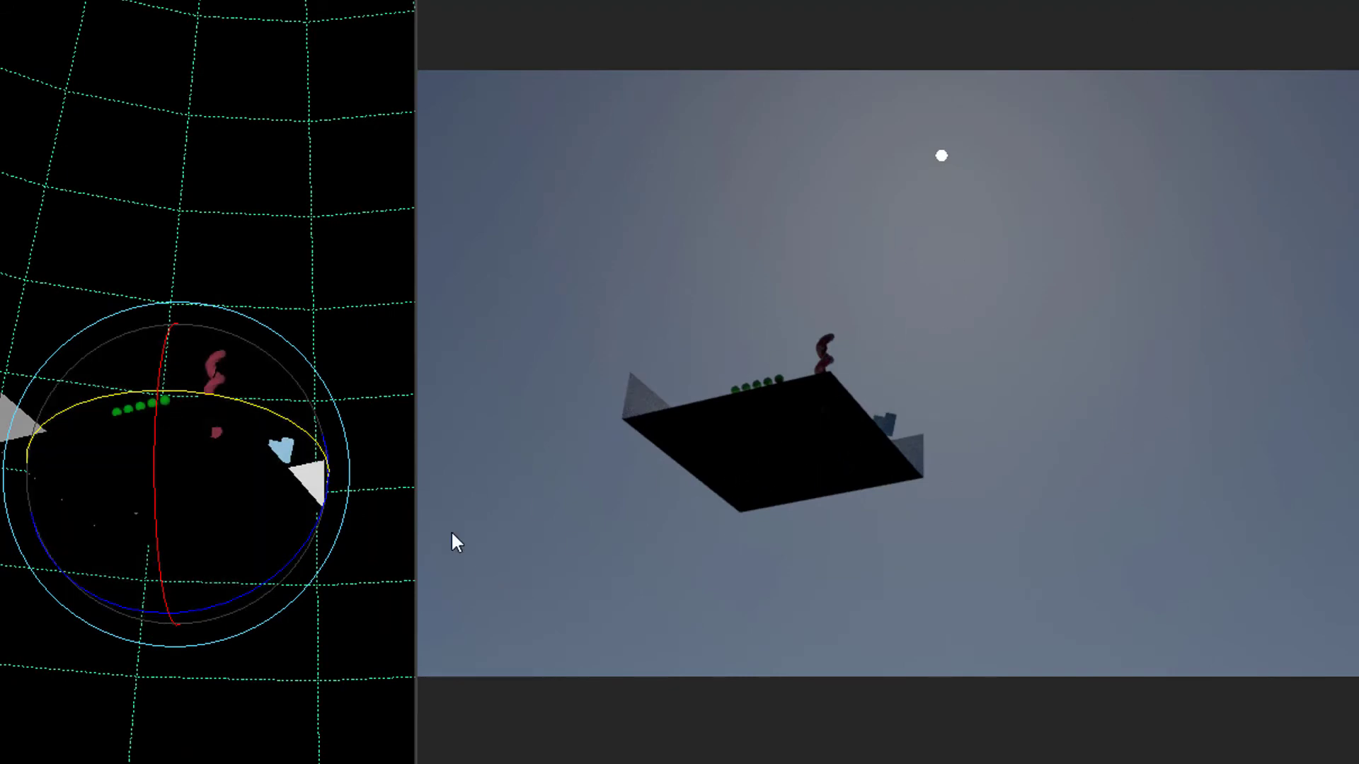
pyautogui.moveTo(217, 508); pyautogui.dragTo(218, 566)
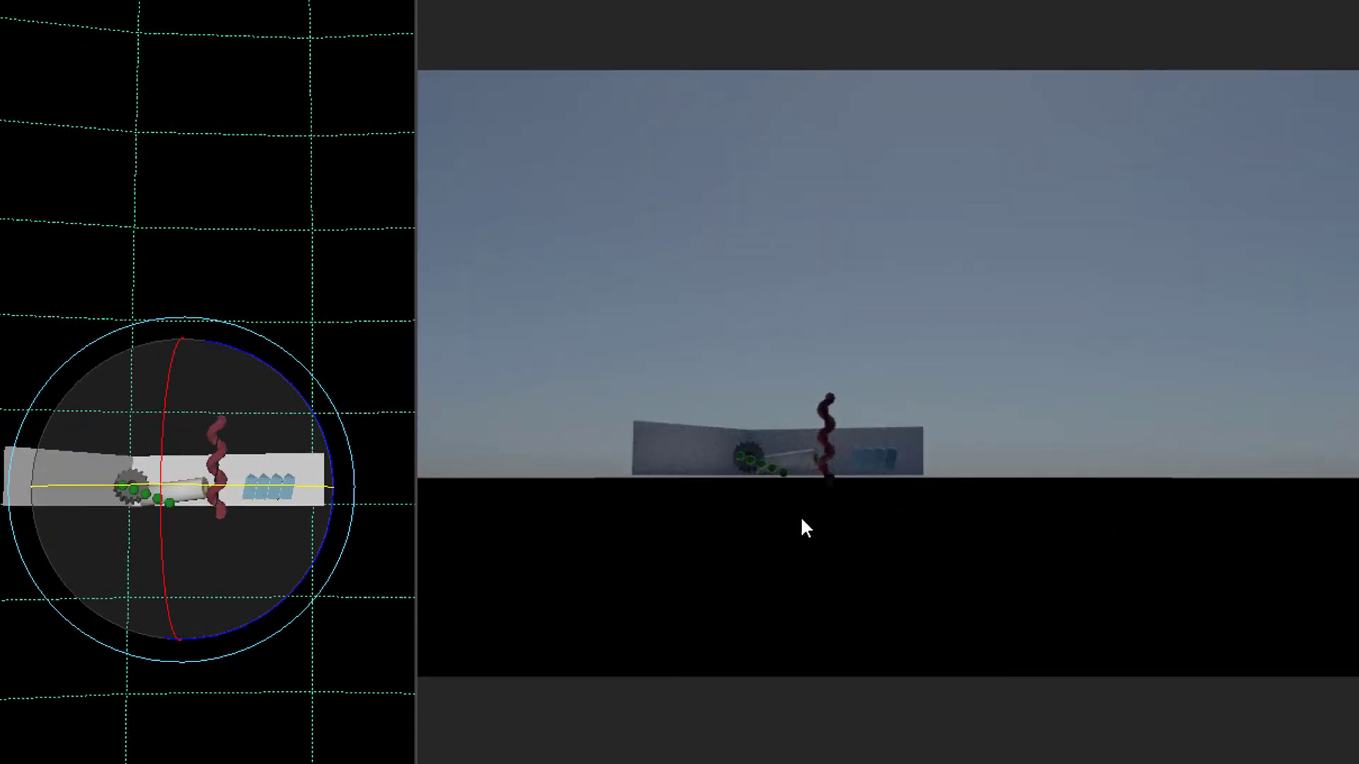
pyautogui.moveTo(869, 493); pyautogui.dragTo(912, 482)
pyautogui.keyDown('alt'); pyautogui.moveTo(157, 507); pyautogui.dragTo(161, 584); pyautogui.keyUp('alt')
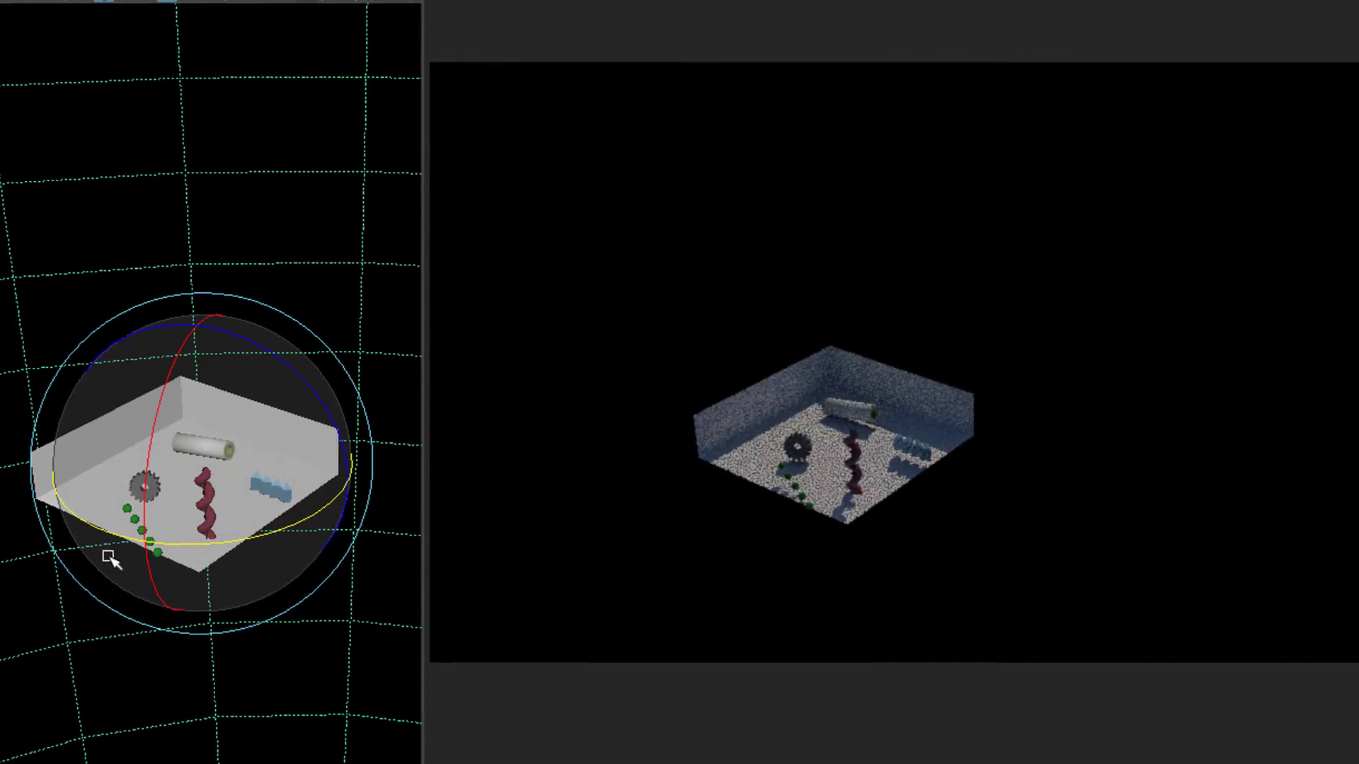
pyautogui.keyDown('alt'); pyautogui.moveTo(109, 558); pyautogui.dragTo(656, 483, button='right'); pyautogui.keyUp('alt')
pyautogui.keyDown('alt'); pyautogui.moveTo(360, 478); pyautogui.dragTo(552, 474, button='right'); pyautogui.keyUp('alt')
pyautogui.keyDown('alt'); pyautogui.moveTo(68, 489); pyautogui.dragTo(431, 291, button='middle'); pyautogui.keyUp('alt')
pyautogui.keyDown('alt'); pyautogui.moveTo(198, 453); pyautogui.dragTo(261, 437, button='right'); pyautogui.keyUp('alt')
pyautogui.moveTo(258, 498)
pyautogui.keyDown('alt'); pyautogui.mouseDown()
pyautogui.moveTo(268, 432)
pyautogui.moveTo(279, 495)
pyautogui.mouseUp(); pyautogui.keyUp('alt')
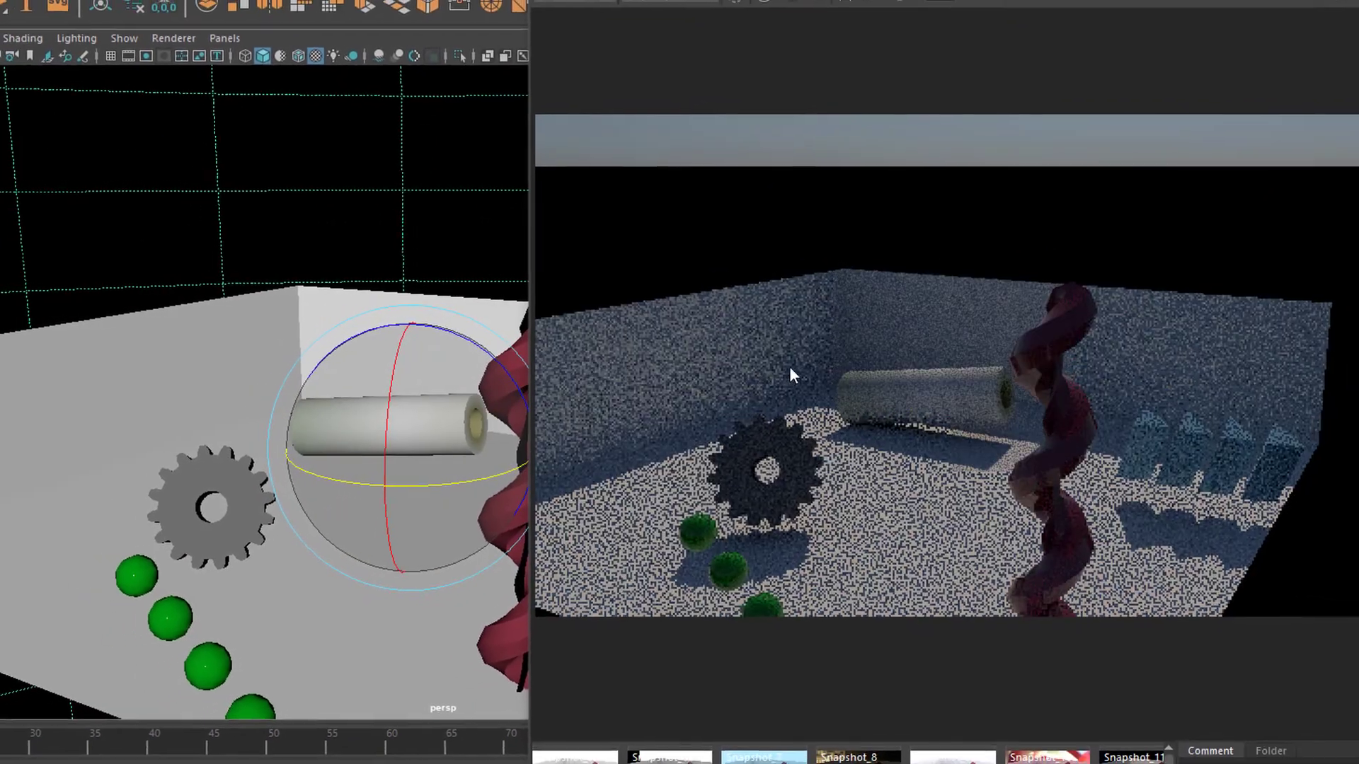
# - Set the Physical Sky's ground albedo to a light grey and its elevation to 18.434
pyautogui.moveTo(1055, 7); pyautogui.dragTo(471, 1)
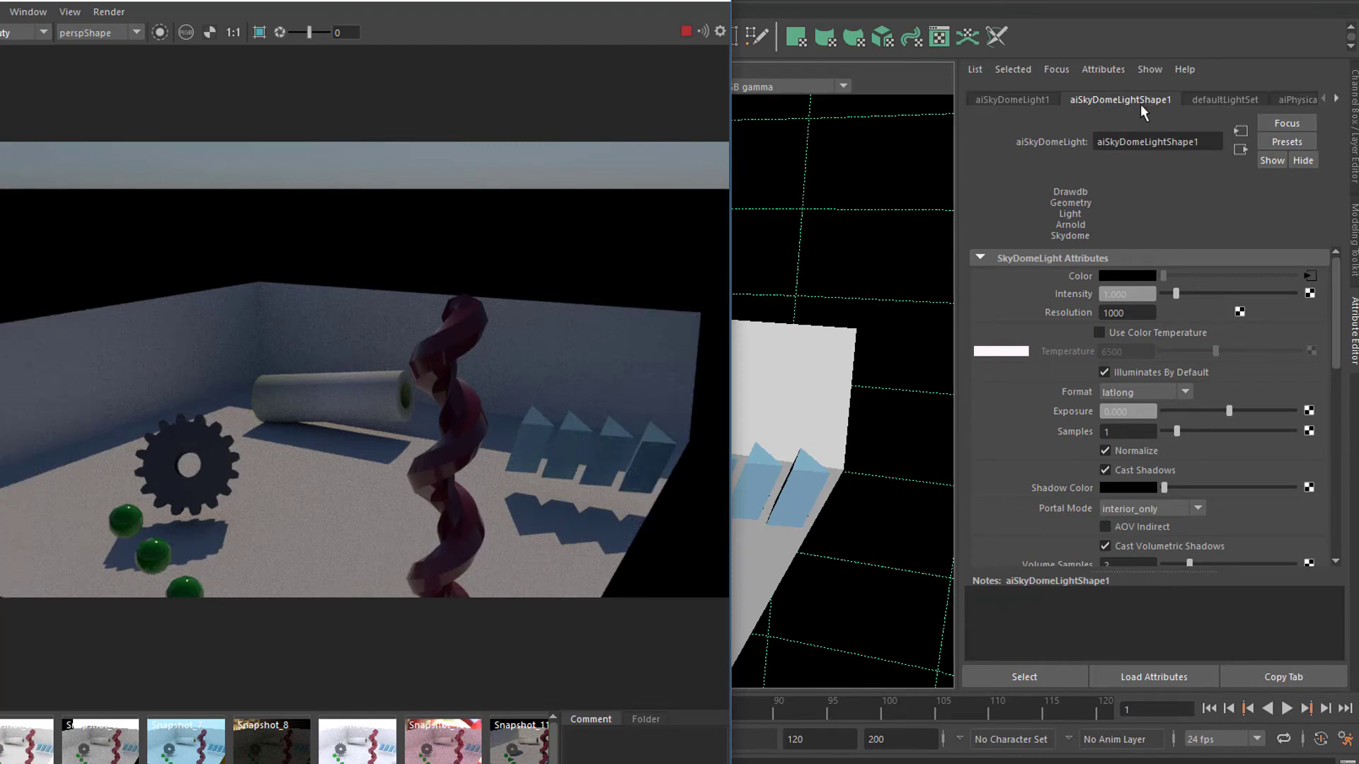
pyautogui.click(1297, 99)
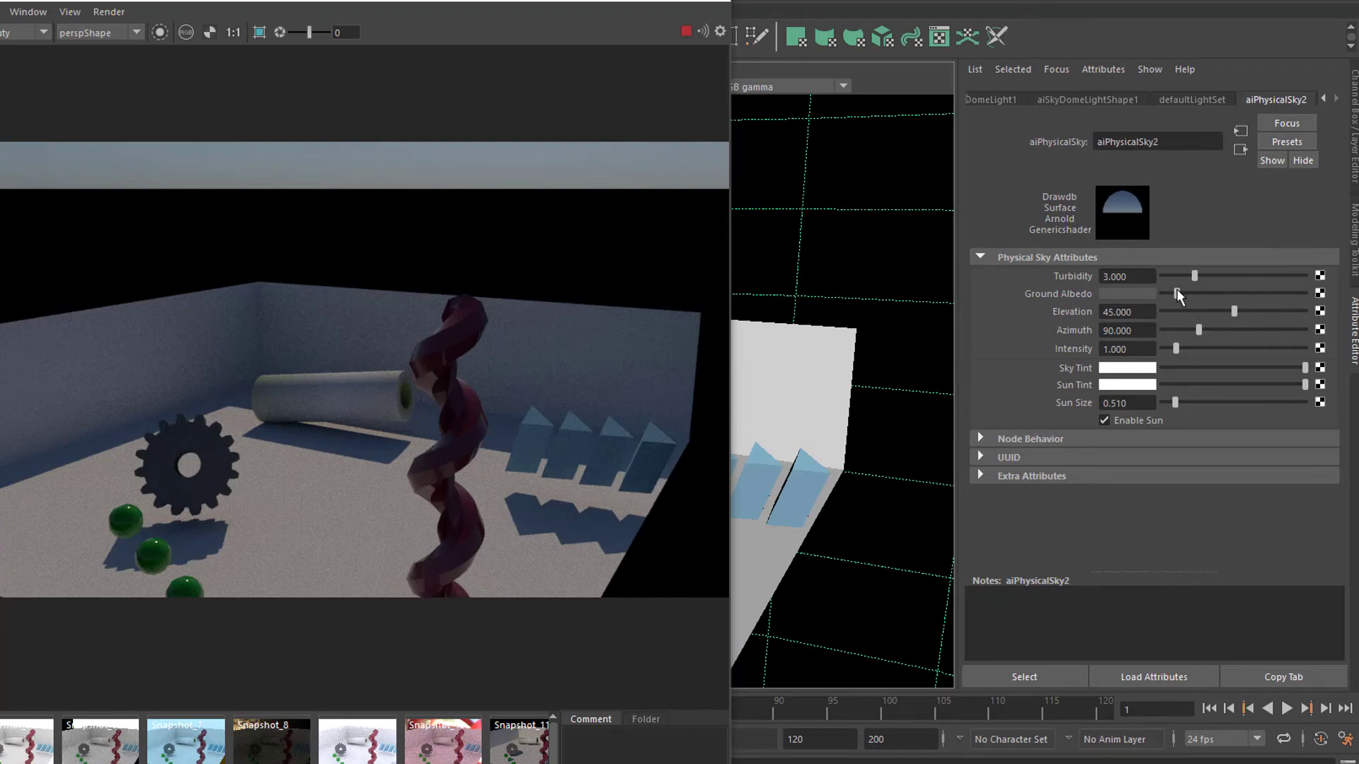
pyautogui.moveTo(1177, 296); pyautogui.dragTo(1193, 319)
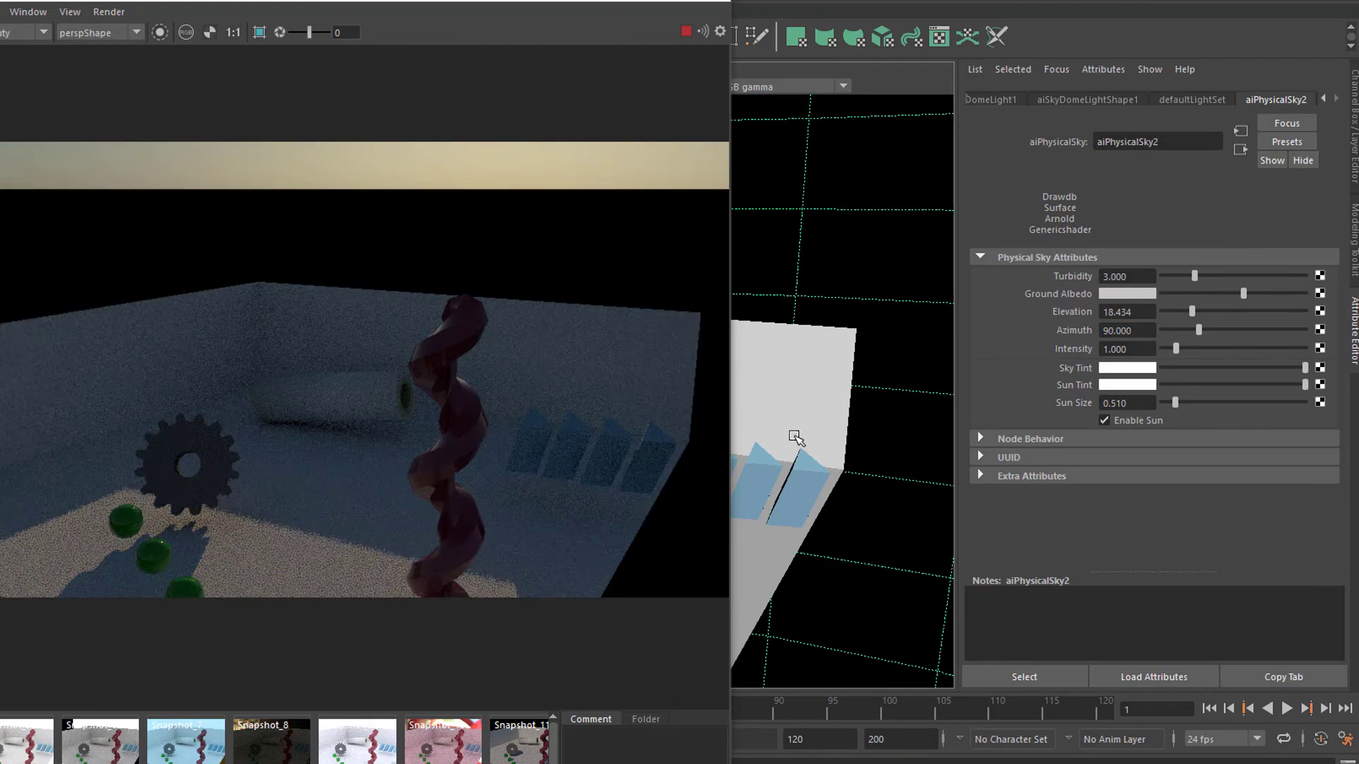
# - With the sun in the rendered view, lower the Physical Sky's elevation to 6.506 and raise its intensity to 2.128
pyautogui.keyDown('alt'); pyautogui.moveTo(797, 439); pyautogui.dragTo(839, 420); pyautogui.keyUp('alt')
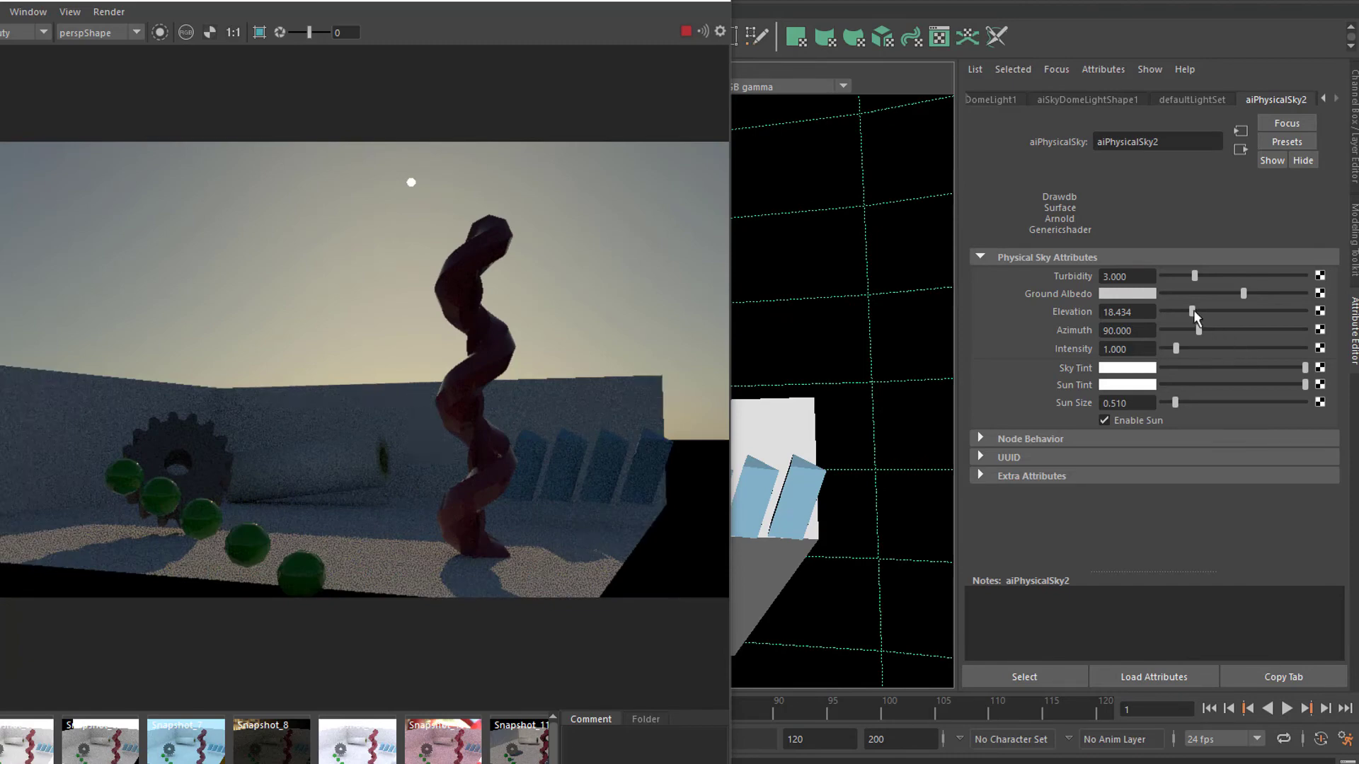
pyautogui.moveTo(1194, 315); pyautogui.dragTo(1174, 317)
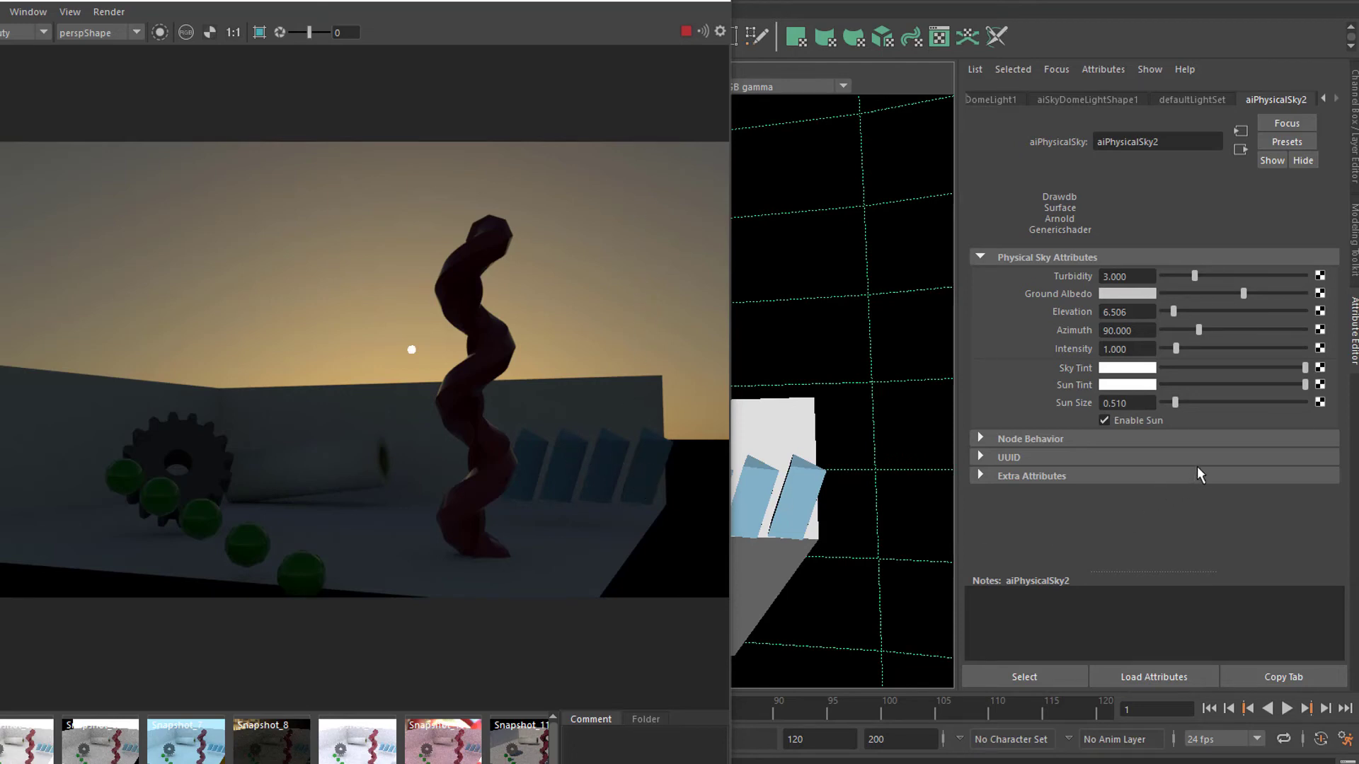
pyautogui.click(1104, 420)
pyautogui.moveTo(1179, 347)
pyautogui.mouseDown()
pyautogui.moveTo(1204, 348)
pyautogui.moveTo(1191, 348)
pyautogui.mouseUp()
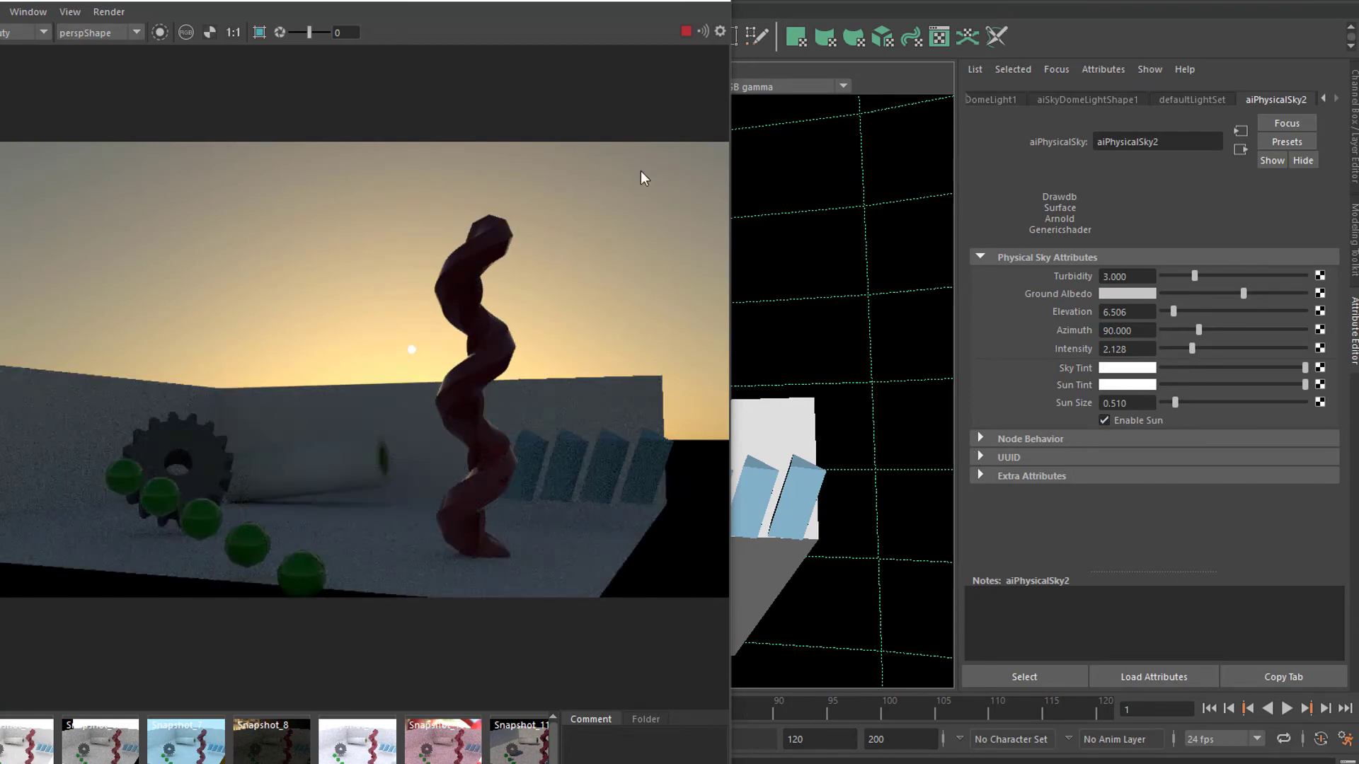
# - Uncover the viewport's rotation gizmo and rotate the skydome light horizontally to shift the low sun beyond the blue prisms
pyautogui.moveTo(536, 5); pyautogui.dragTo(920, 21)
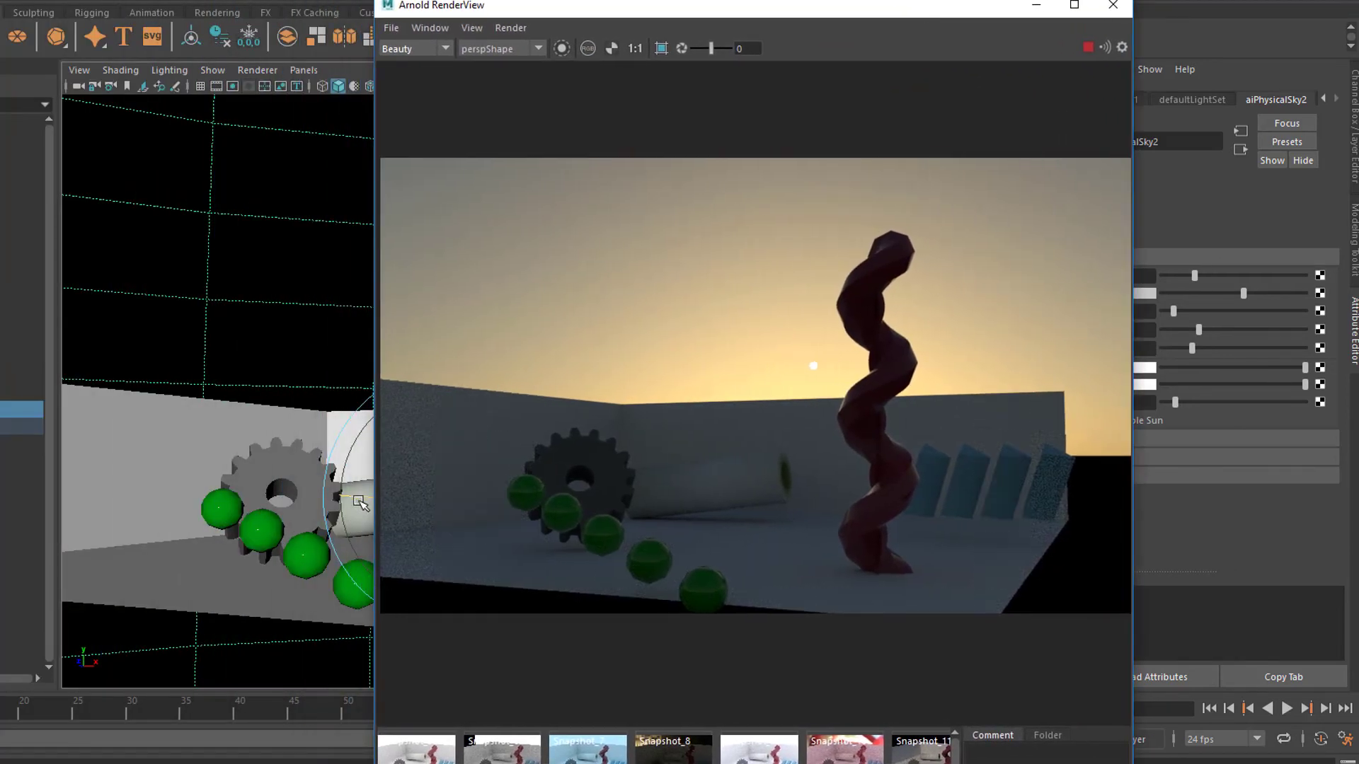
pyautogui.moveTo(356, 497); pyautogui.dragTo(321, 501)
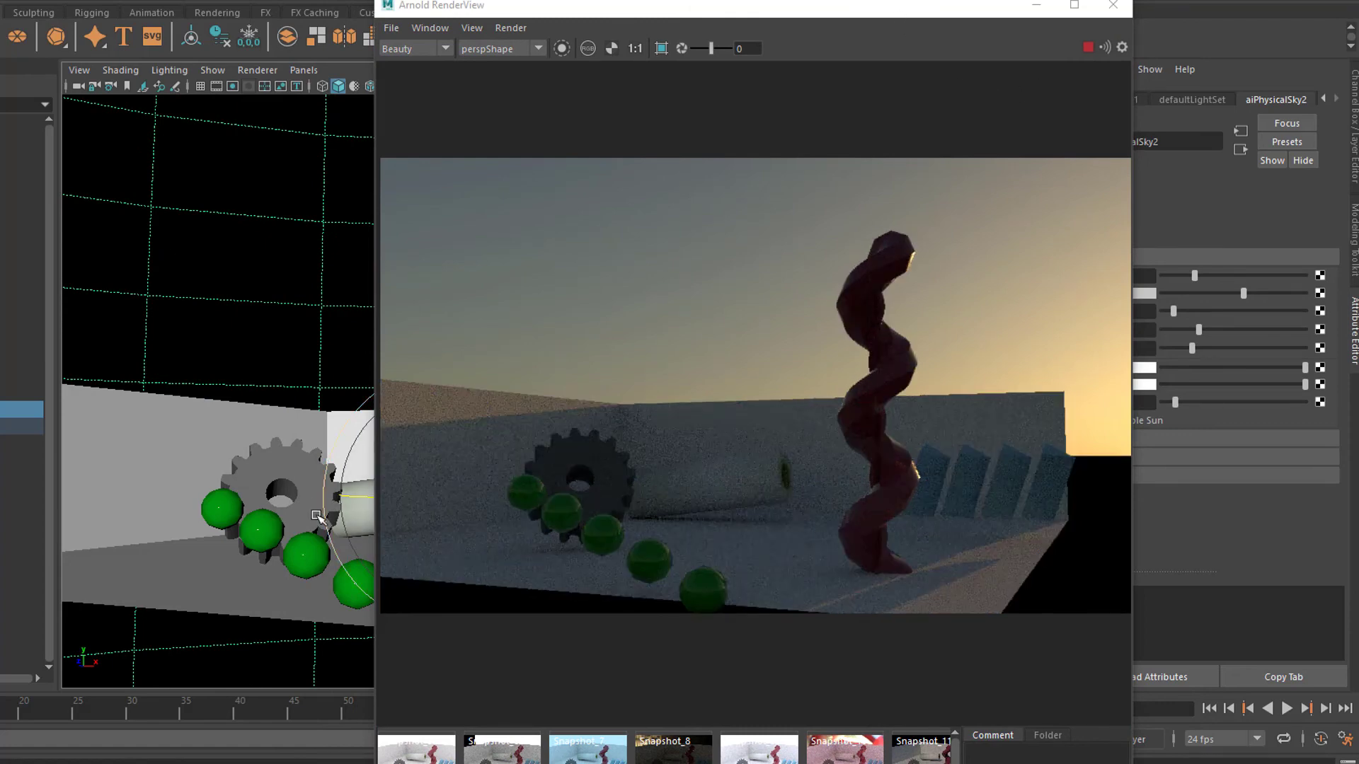
# - Reframe the camera so the red helix stands against the sunset glow and store the finished render as a snapshot in Arnold RenderView
pyautogui.keyDown('alt'); pyautogui.moveTo(317, 518); pyautogui.dragTo(401, 524, button='middle'); pyautogui.keyUp('alt')
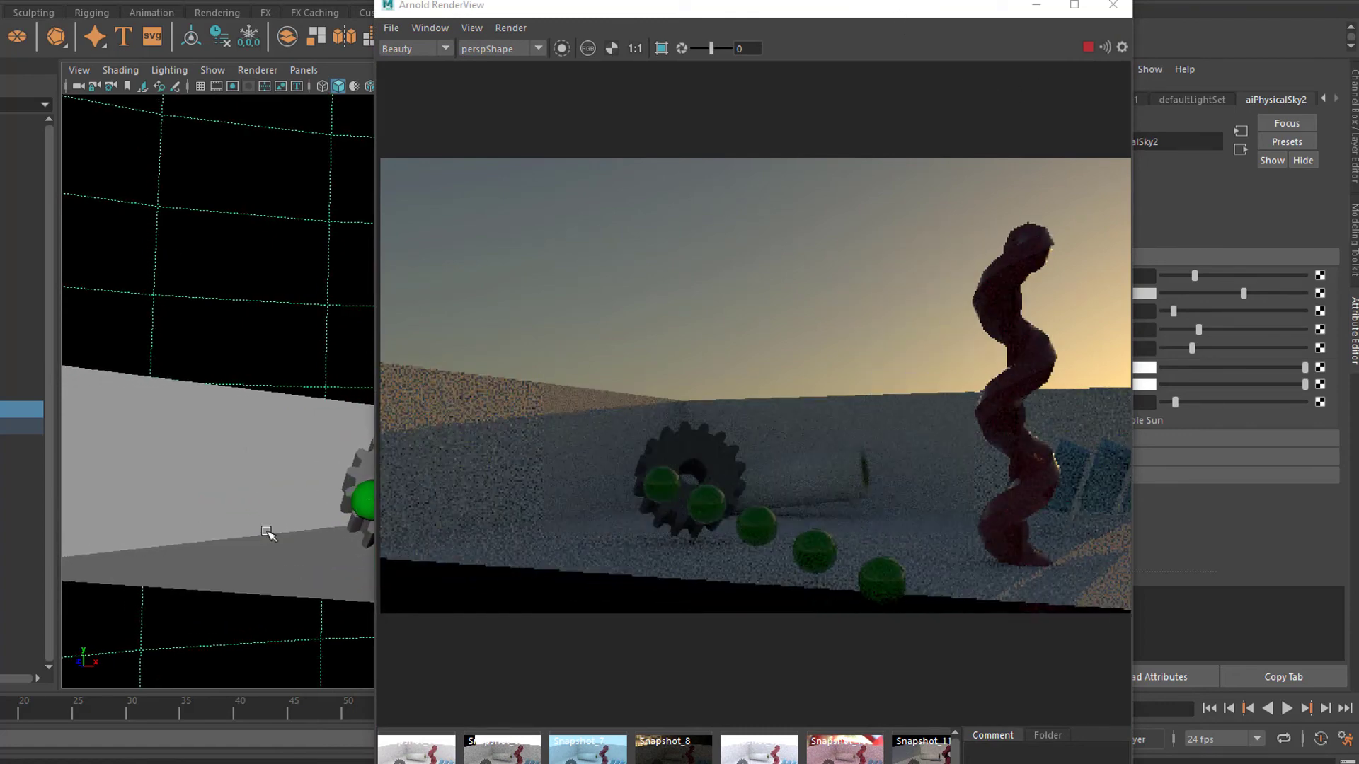
pyautogui.keyDown('alt'); pyautogui.moveTo(266, 534); pyautogui.dragTo(295, 540); pyautogui.keyUp('alt')
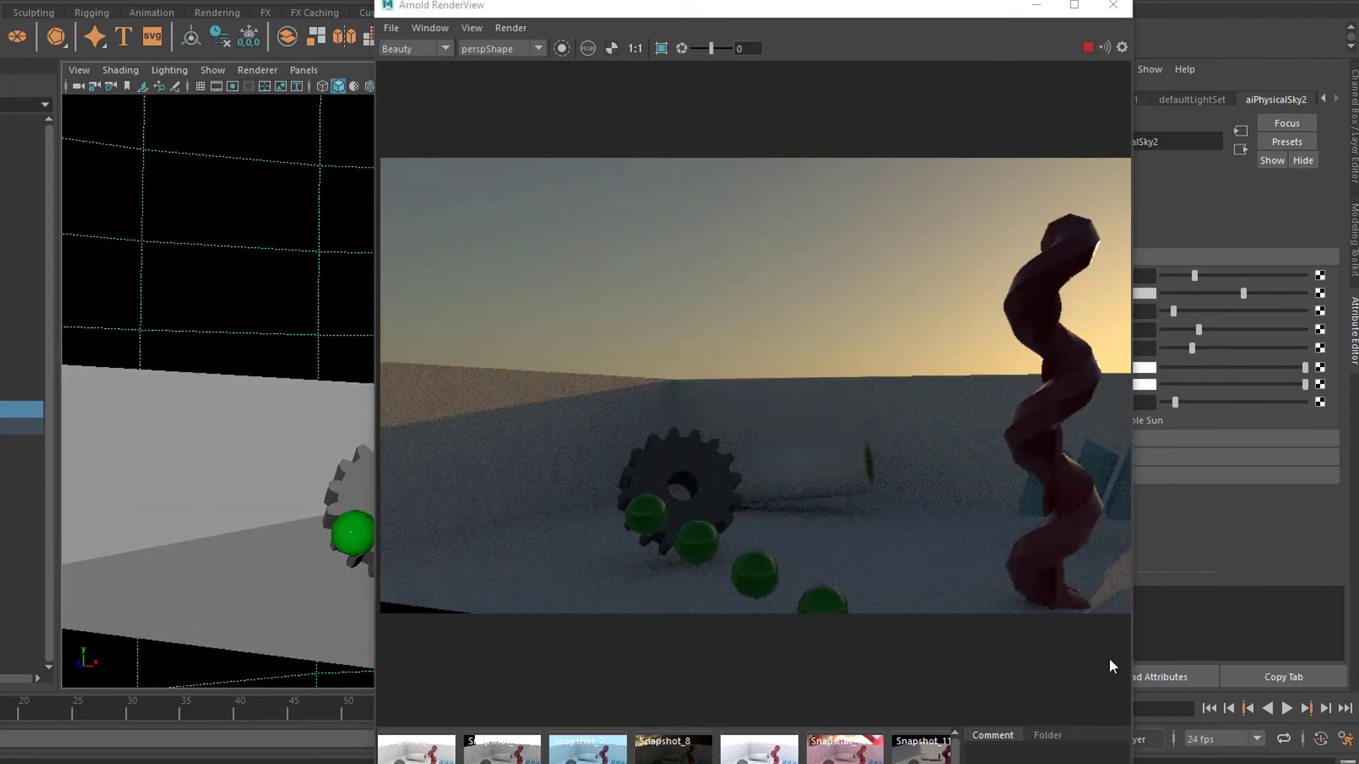
pyautogui.moveTo(909, 14); pyautogui.dragTo(796, 0)
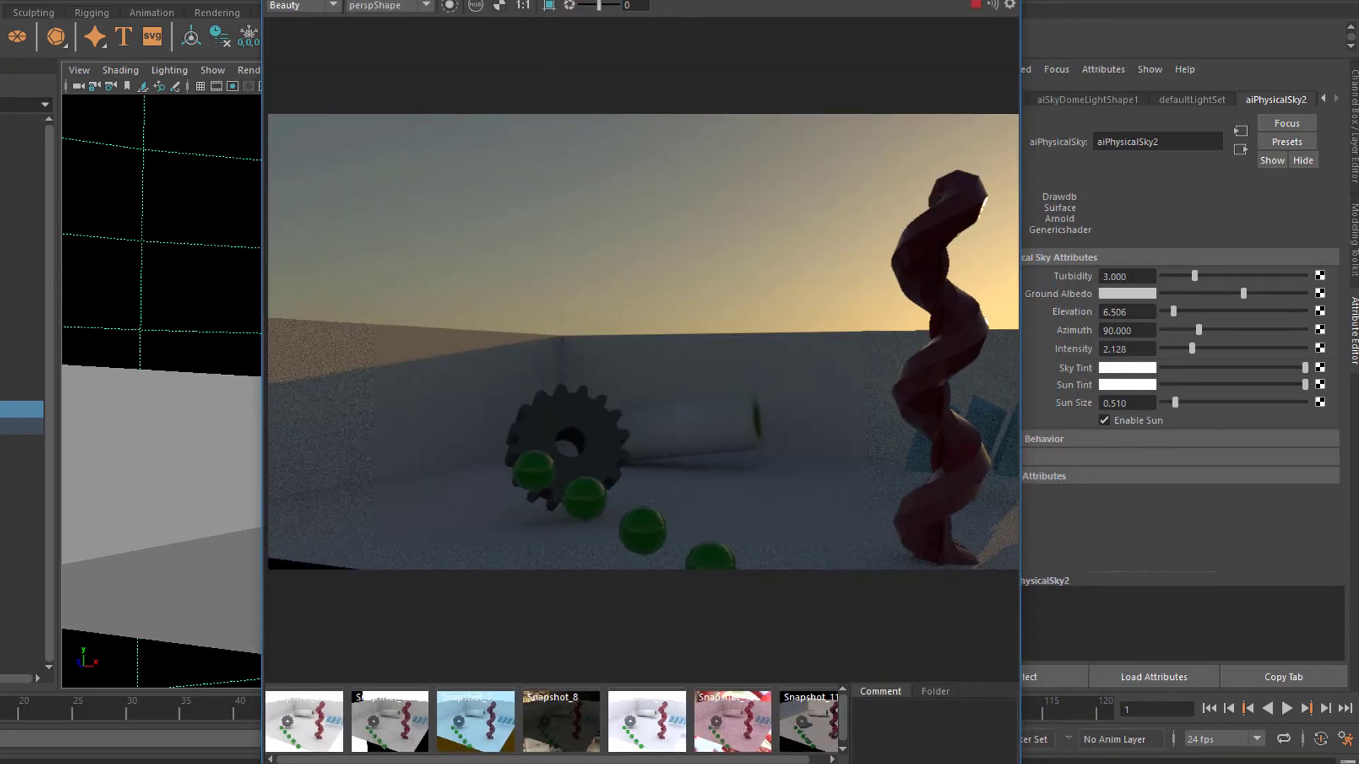
pyautogui.press('ctrl+Insert')
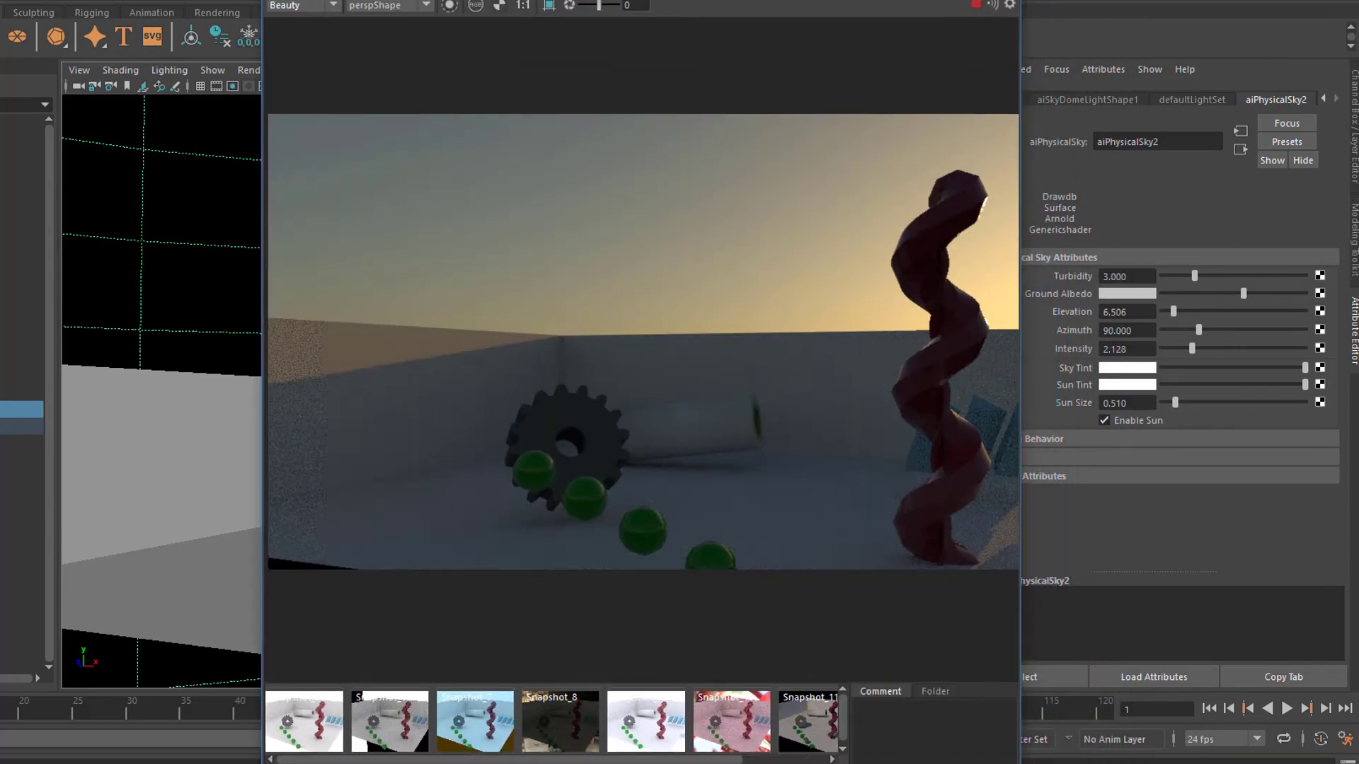
pyautogui.moveTo(686, 762); pyautogui.dragTo(850, 762)
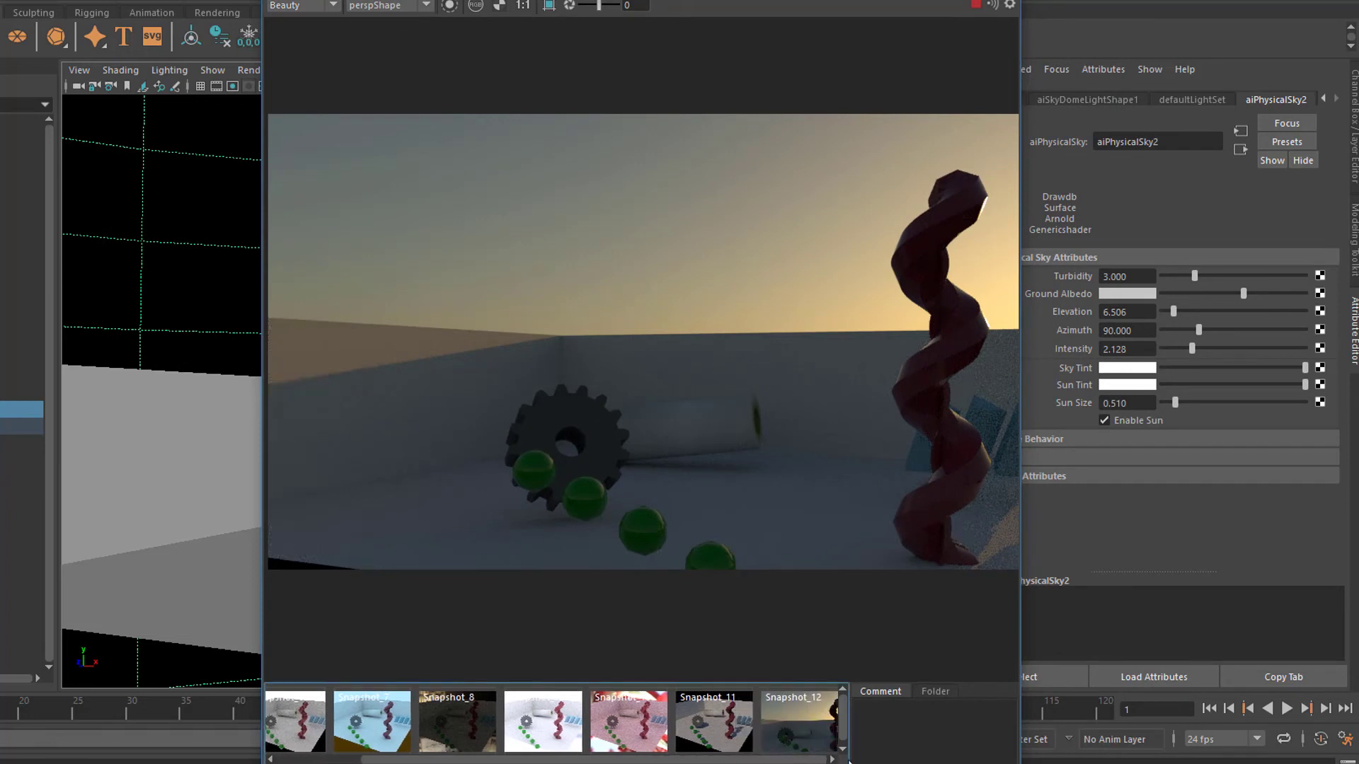
# - Compare the stored render snapshots one by one, going back from the newest sunset sky through the earlier skydome textures
pyautogui.click(805, 726)
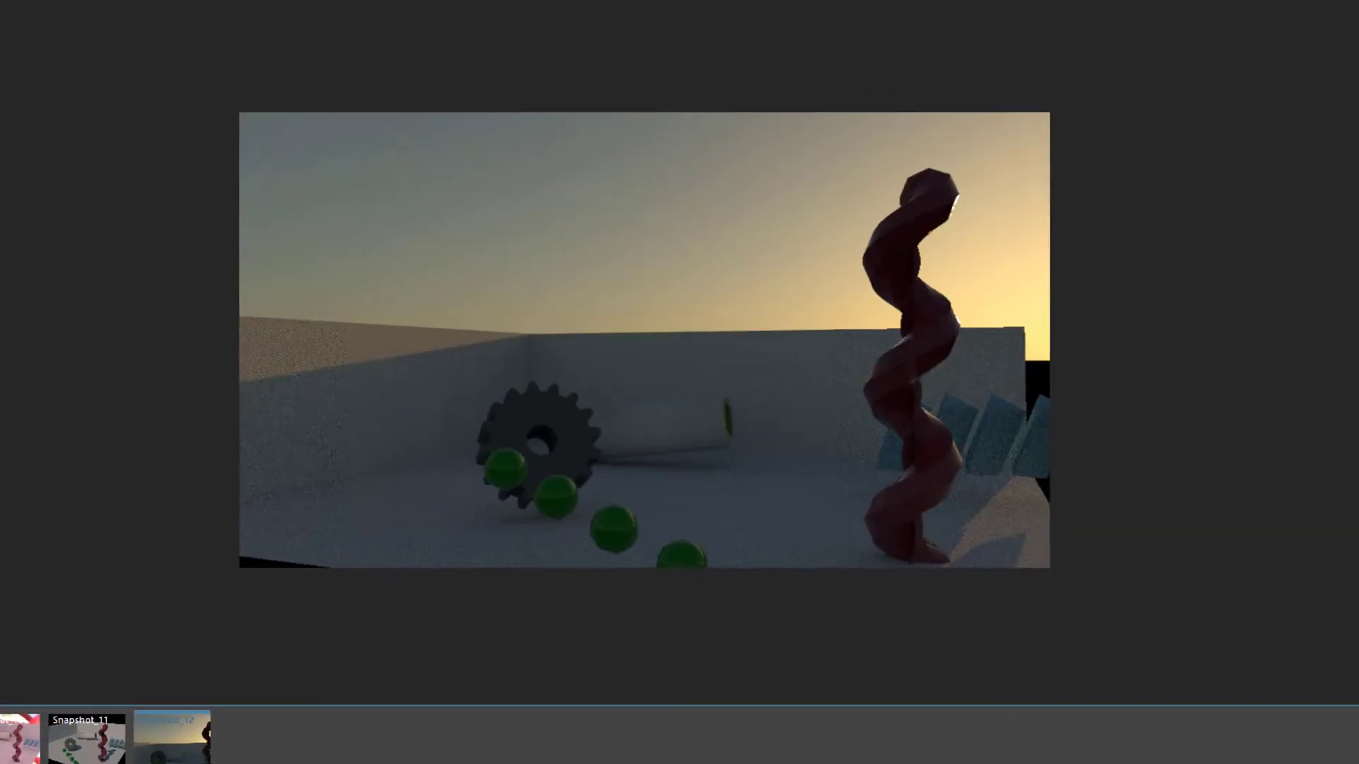
pyautogui.click(106, 753)
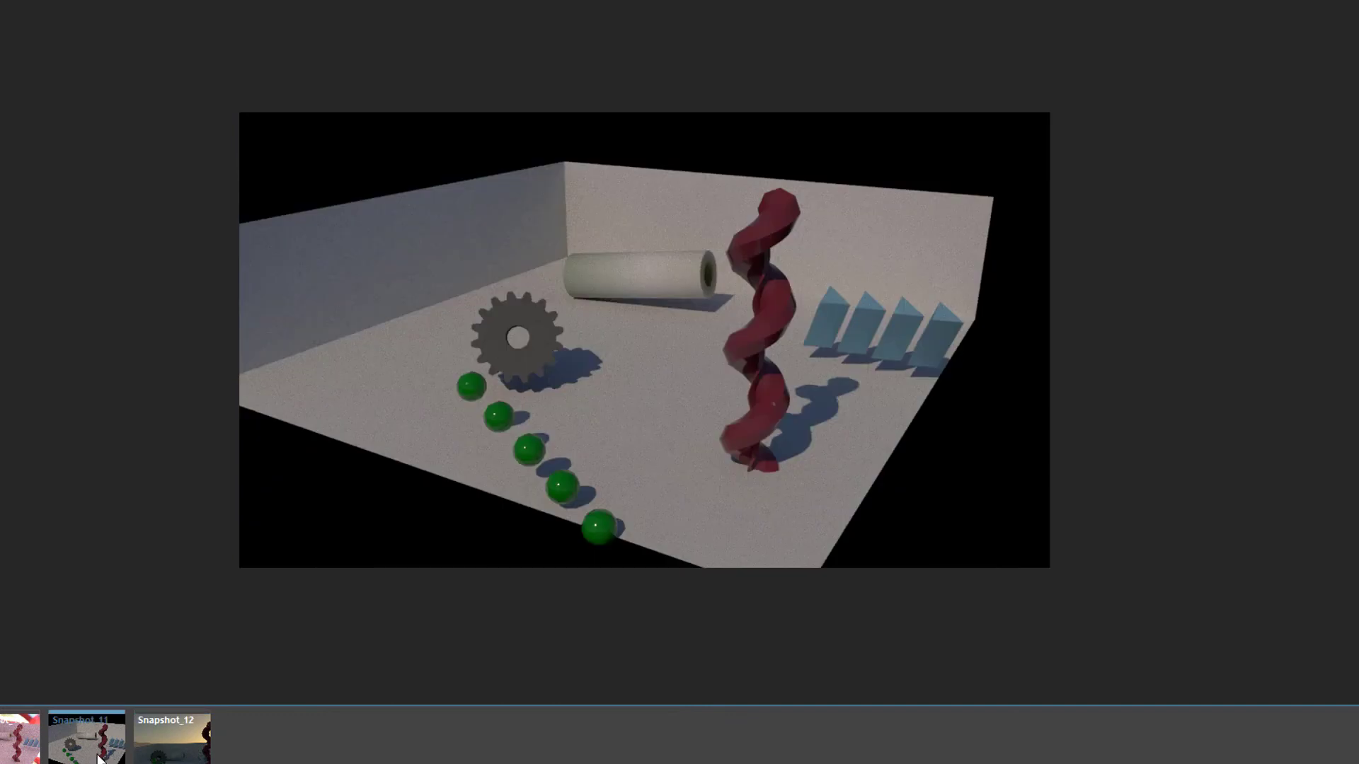
pyautogui.press('Left')
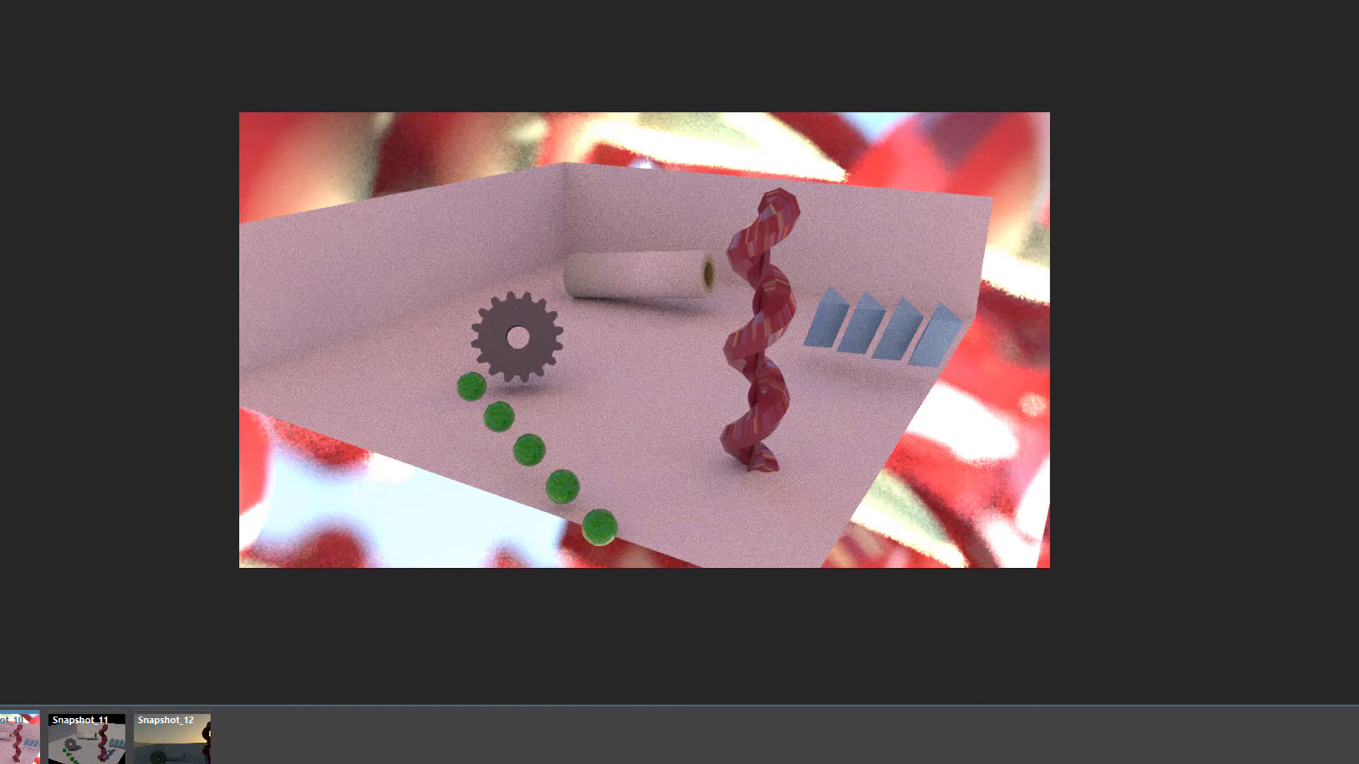
pyautogui.press('Left')
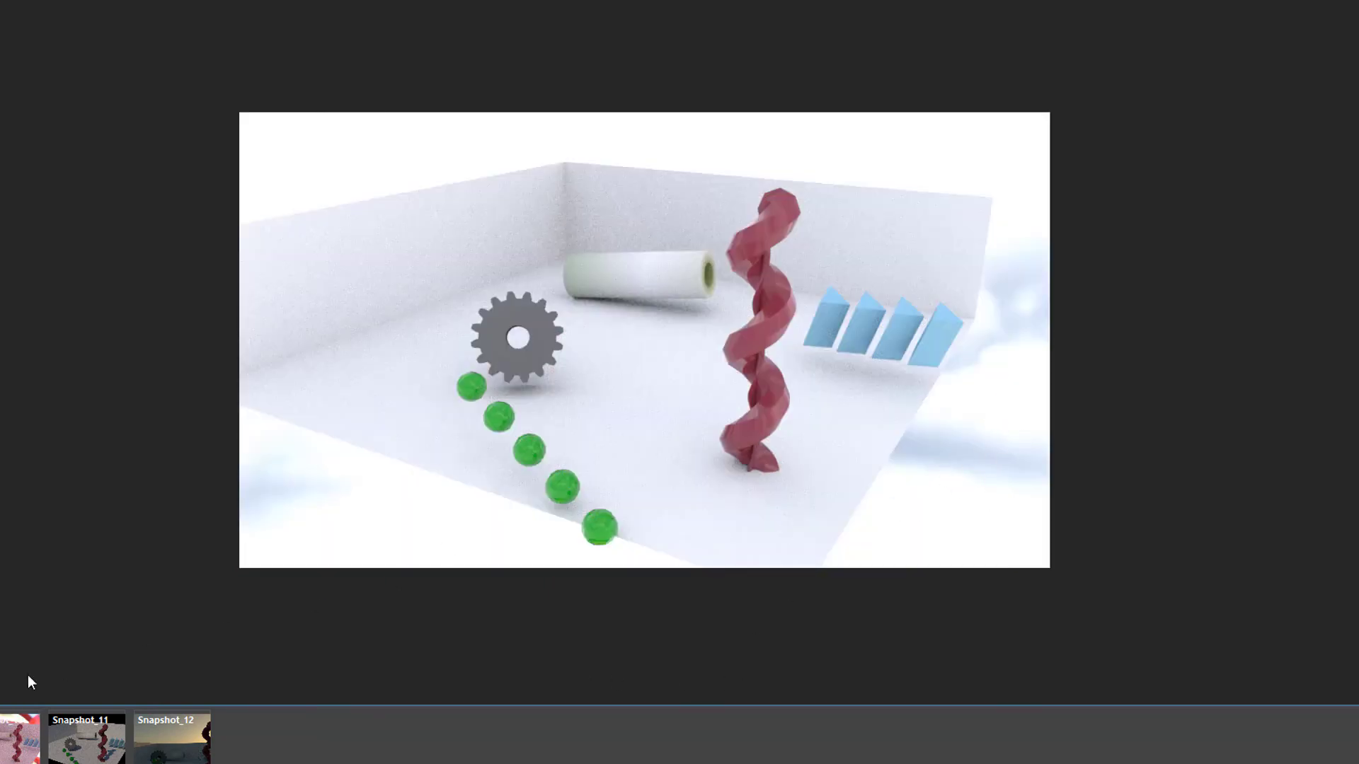
pyautogui.press('Left')
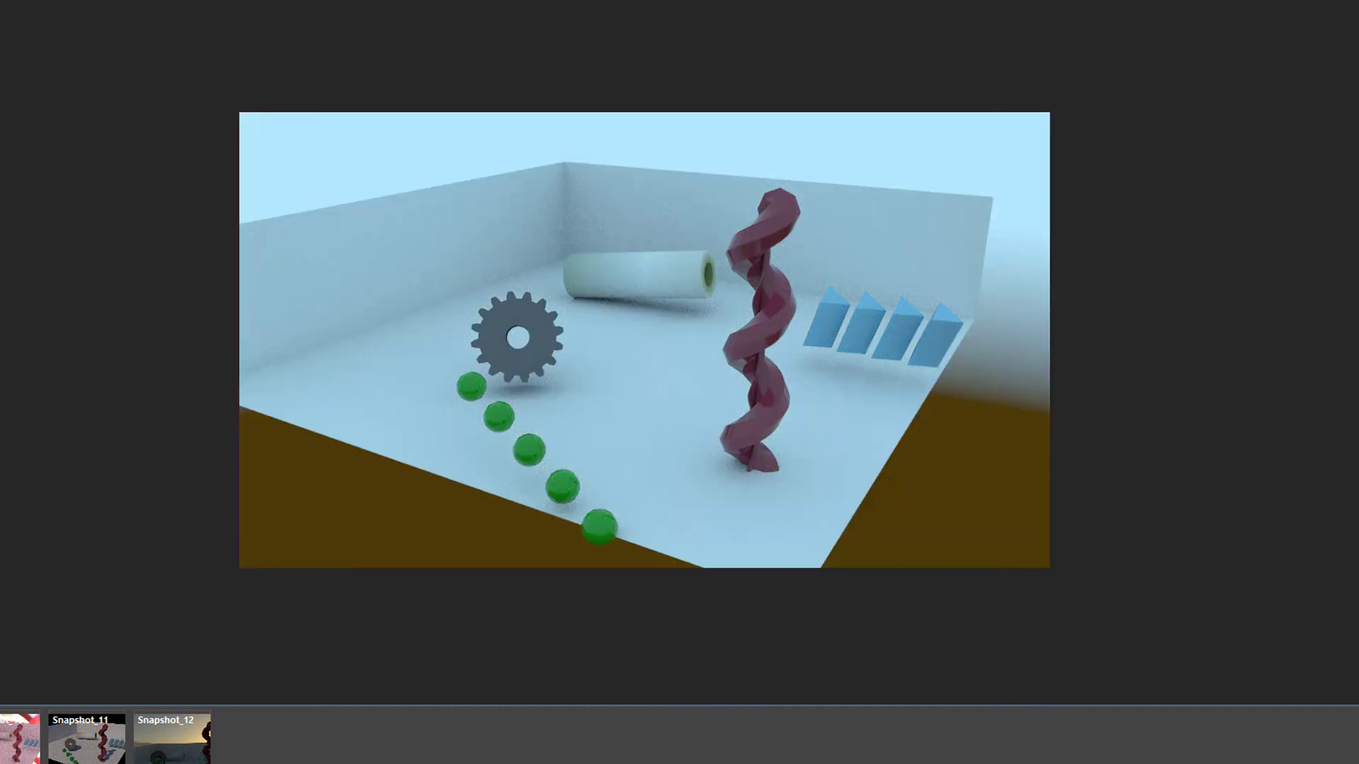
pyautogui.press('Left')
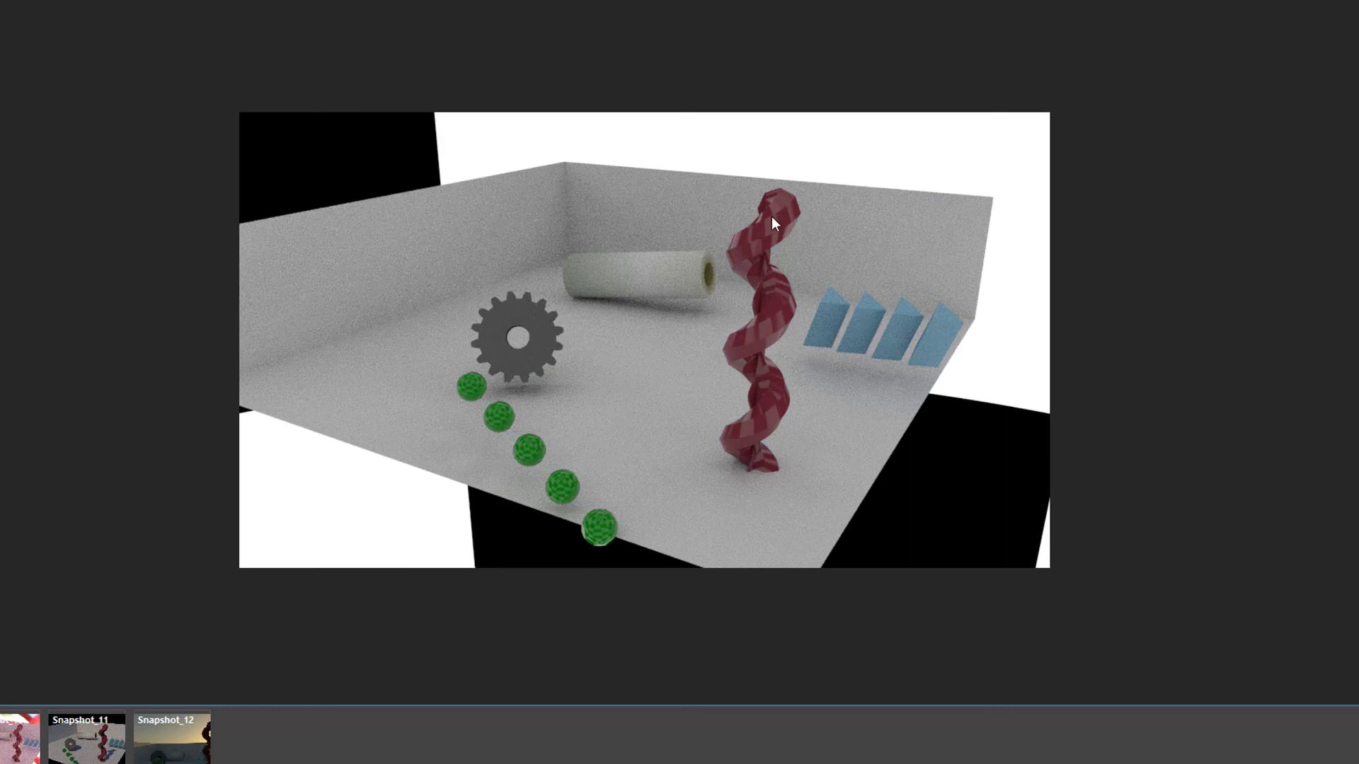
pyautogui.press('Left')
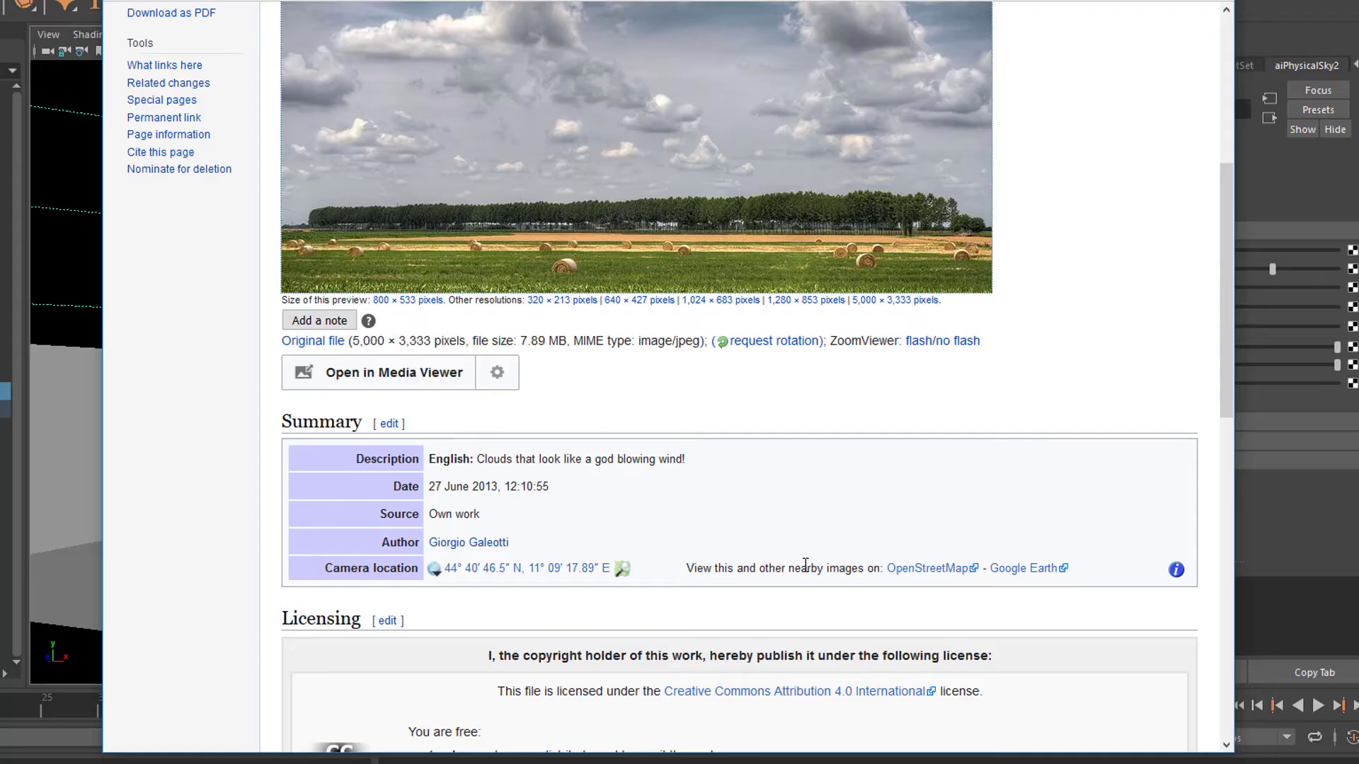
# - On Wikimedia Commons, examine the "Aeolus Blowing Wind" cloud photo together with its available resolutions, summary and licensing information
pyautogui.scroll(3, 809, 570)
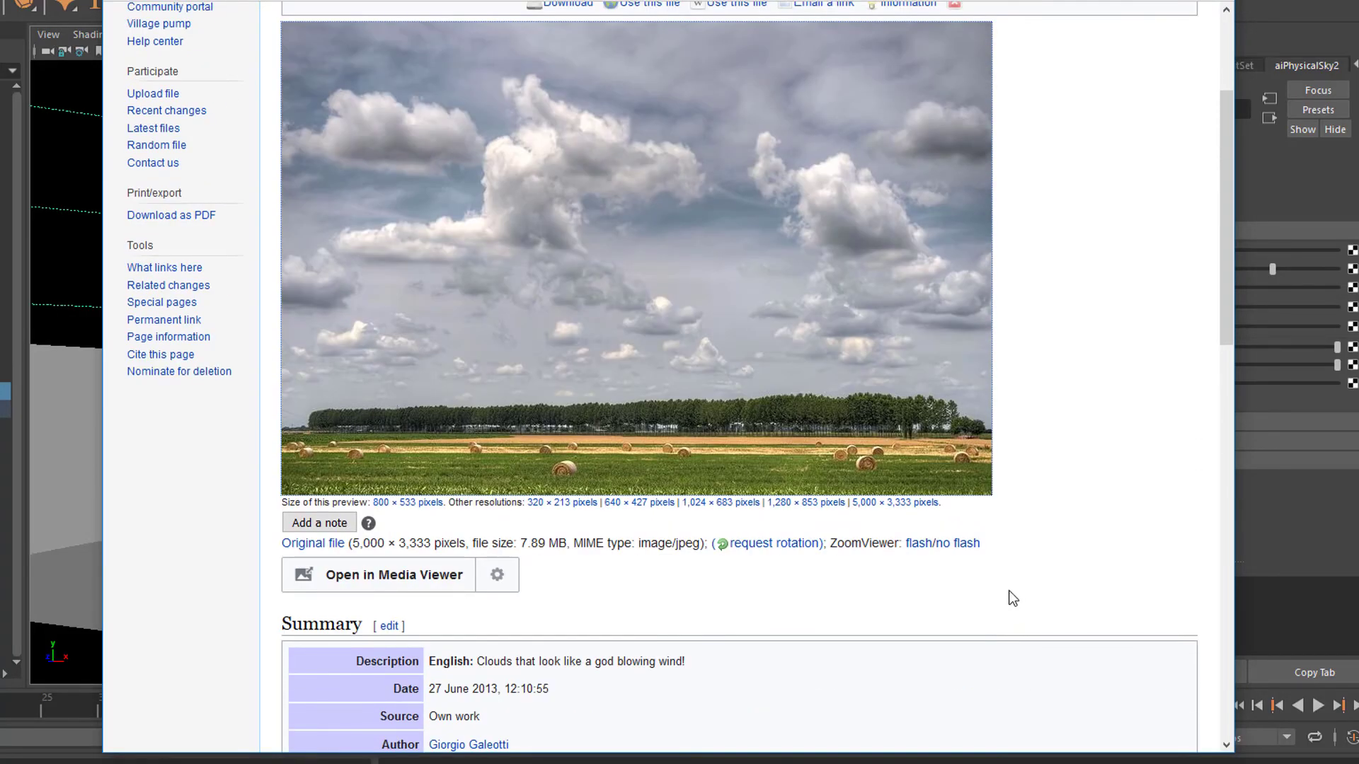
pyautogui.scroll(3, 1038, 594)
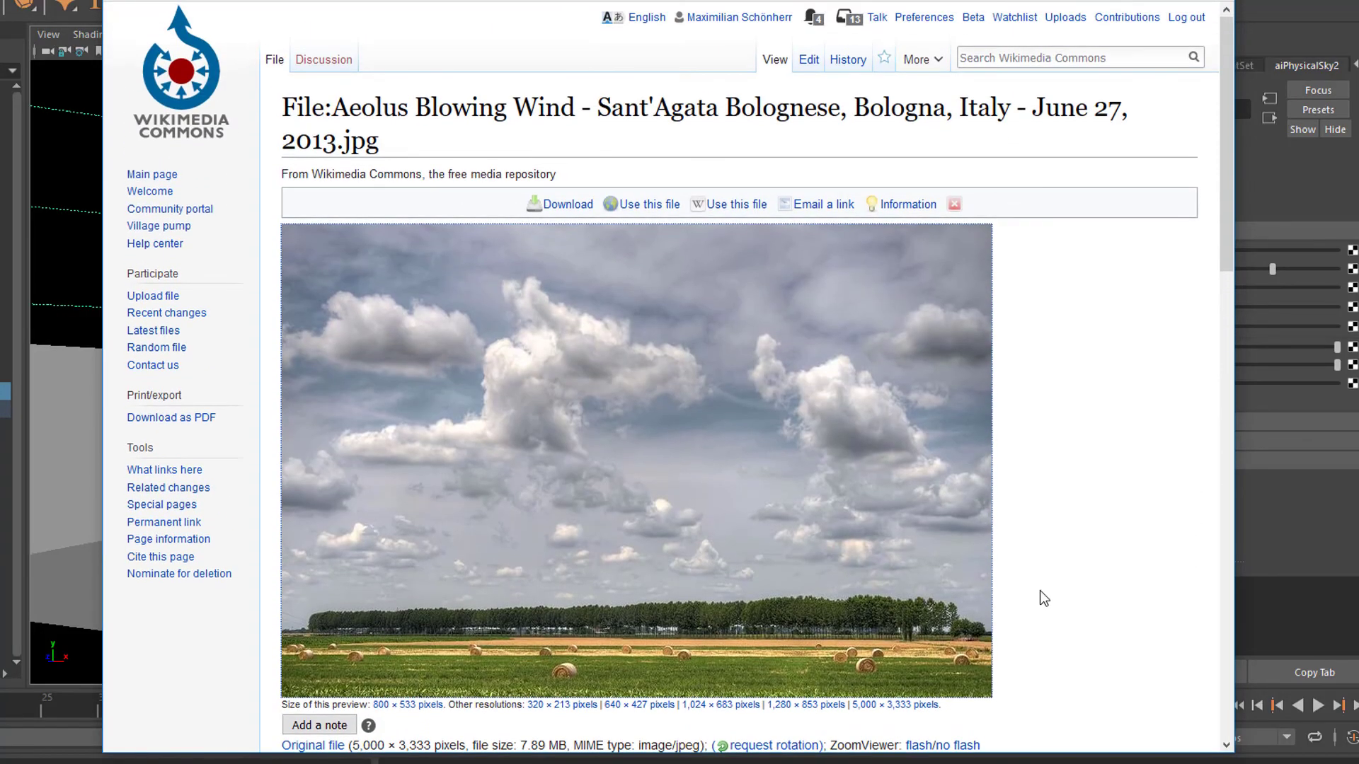
pyautogui.scroll(-7, 1039, 588)
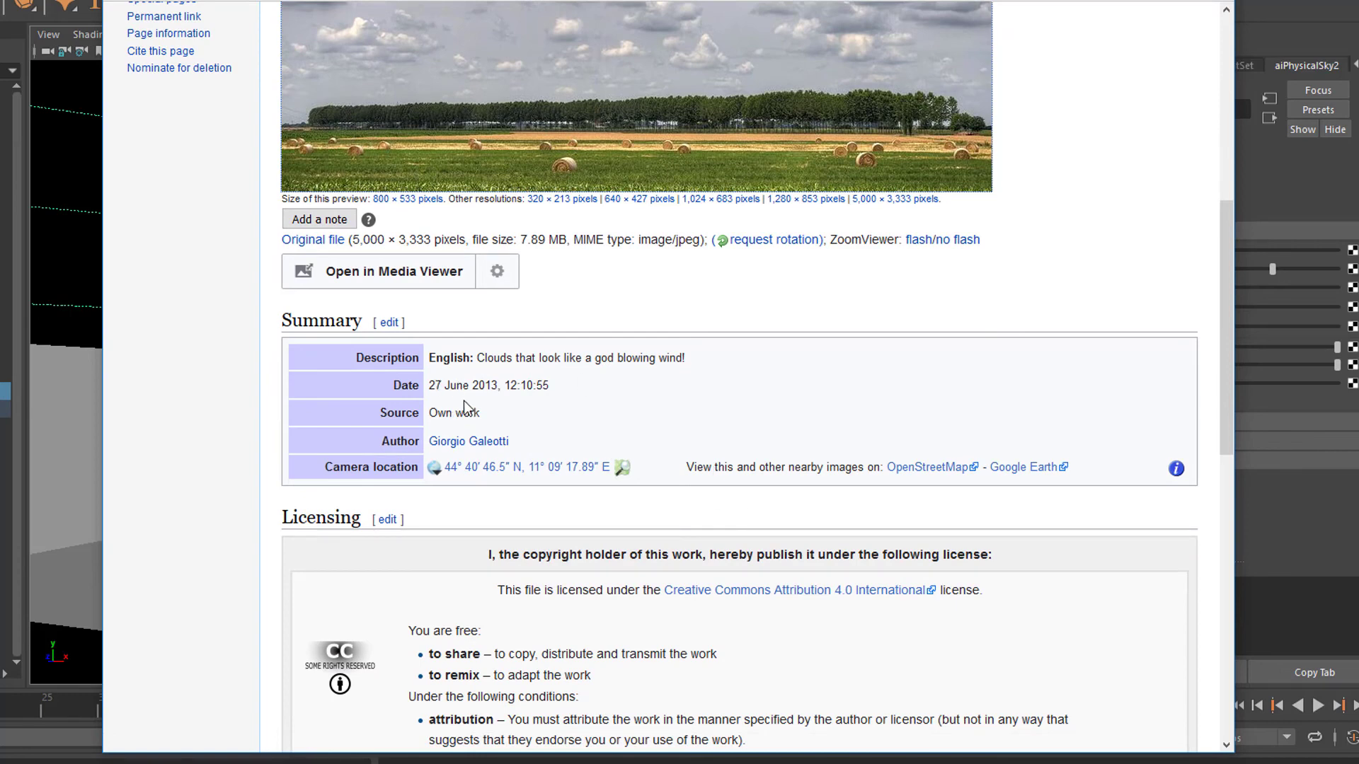
pyautogui.scroll(1, 767, 472)
pyautogui.scroll(6, 767, 473)
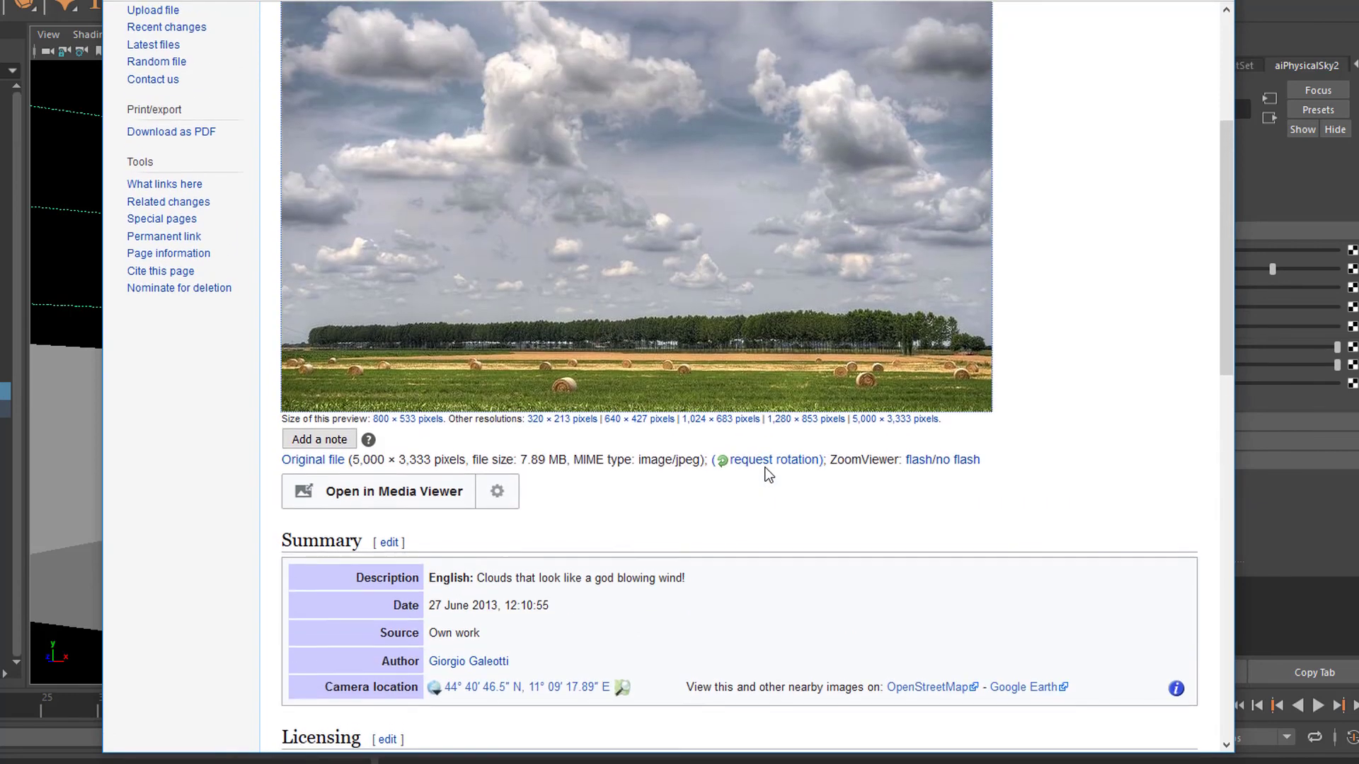
pyautogui.scroll(1, 1013, 507)
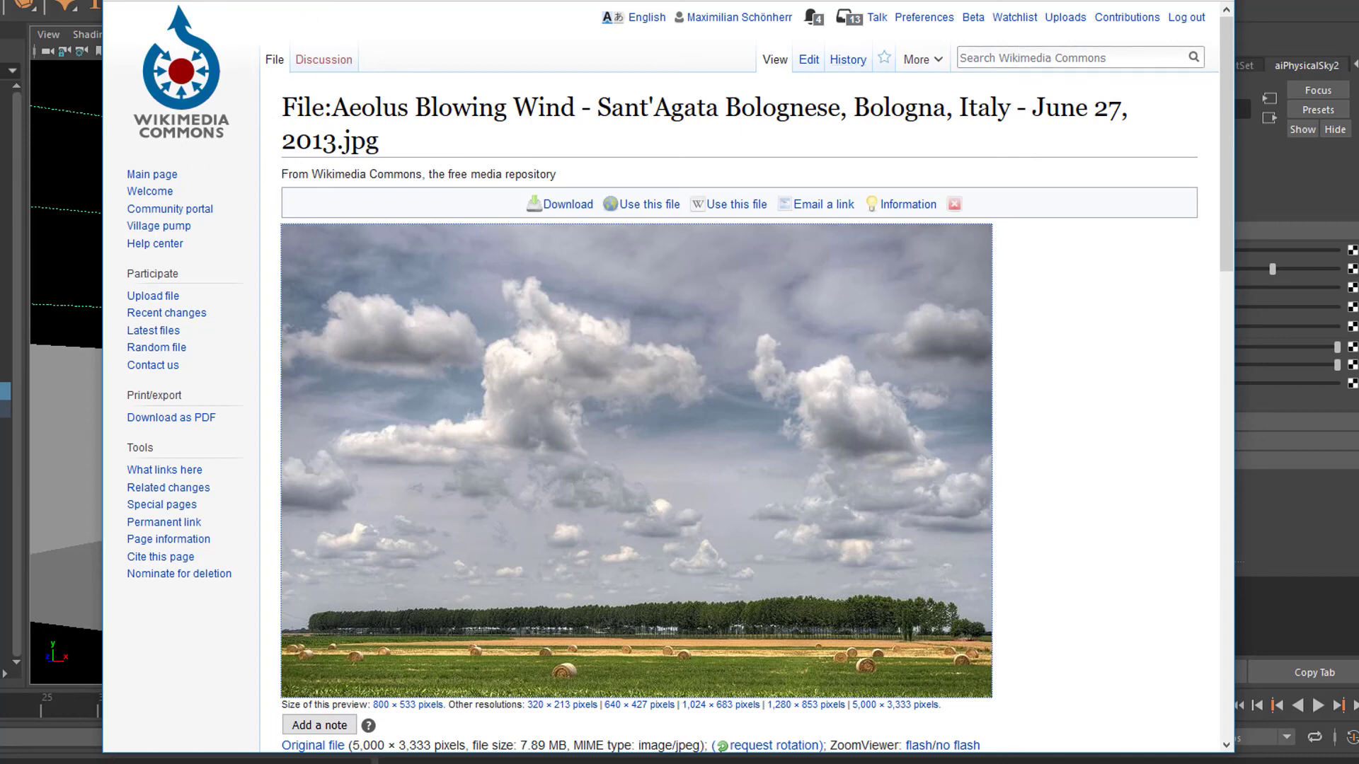
# - Search Wikimedia Commons for "hdr" and open the suggested HDR images category
pyautogui.click(998, 58)
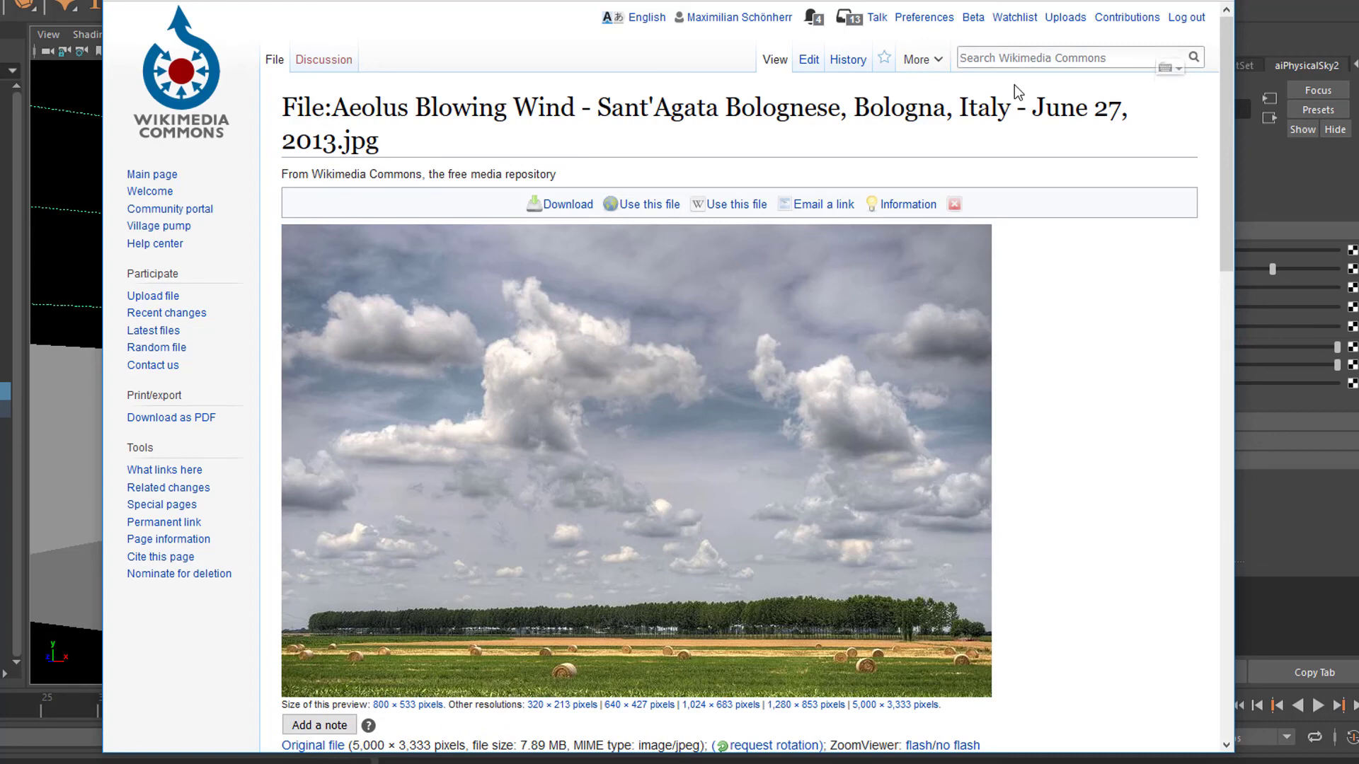
pyautogui.write('hdr')
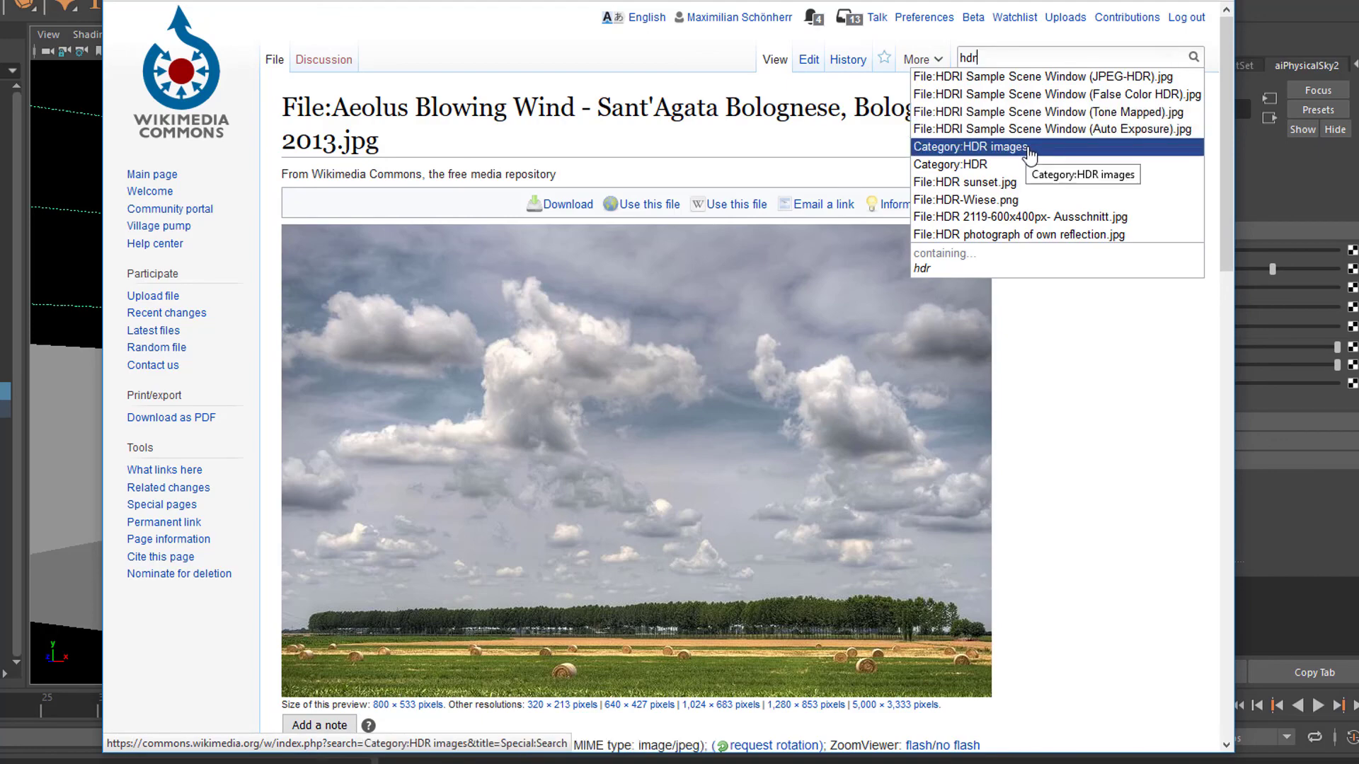
pyautogui.click(1019, 159)
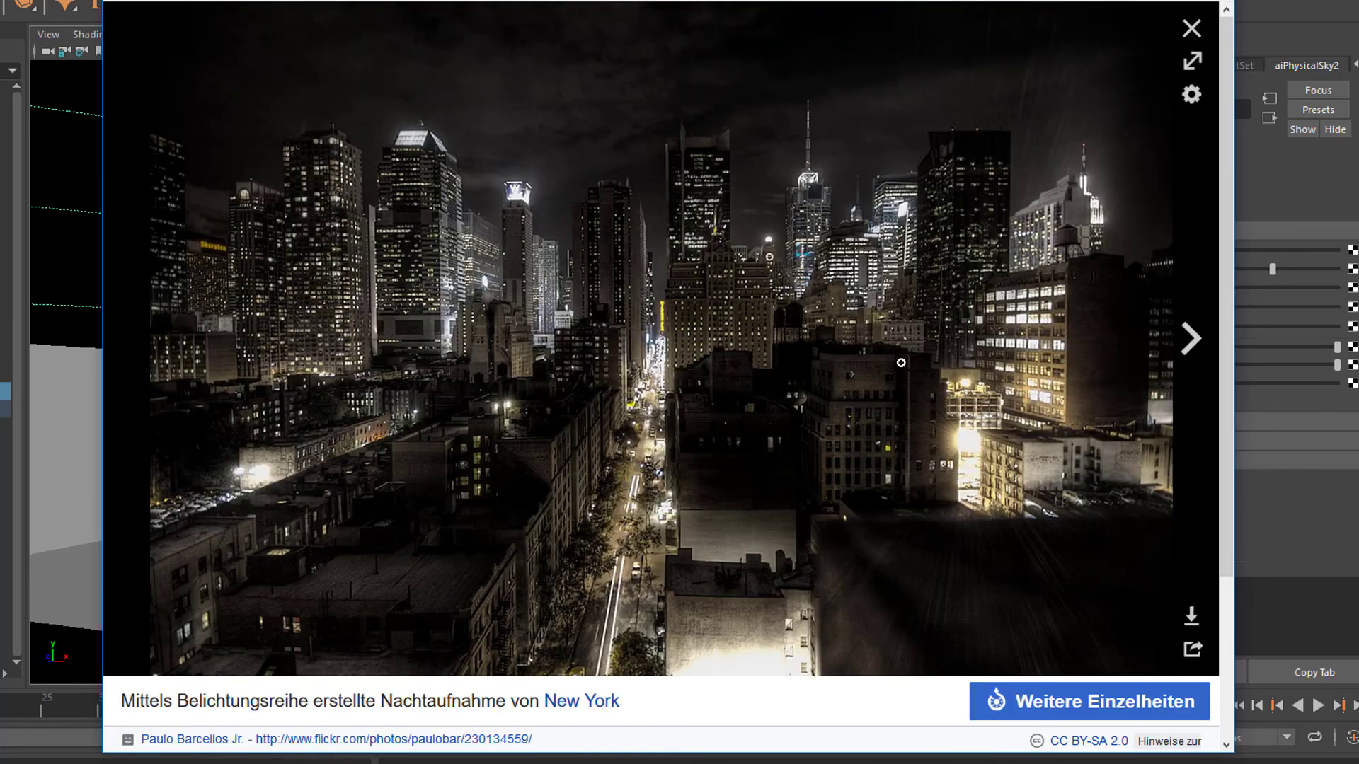
# - Enlarge the New York night skyline photo to full resolution and bring up the options for copying or saving the image
pyautogui.scroll(-2, 916, 527)
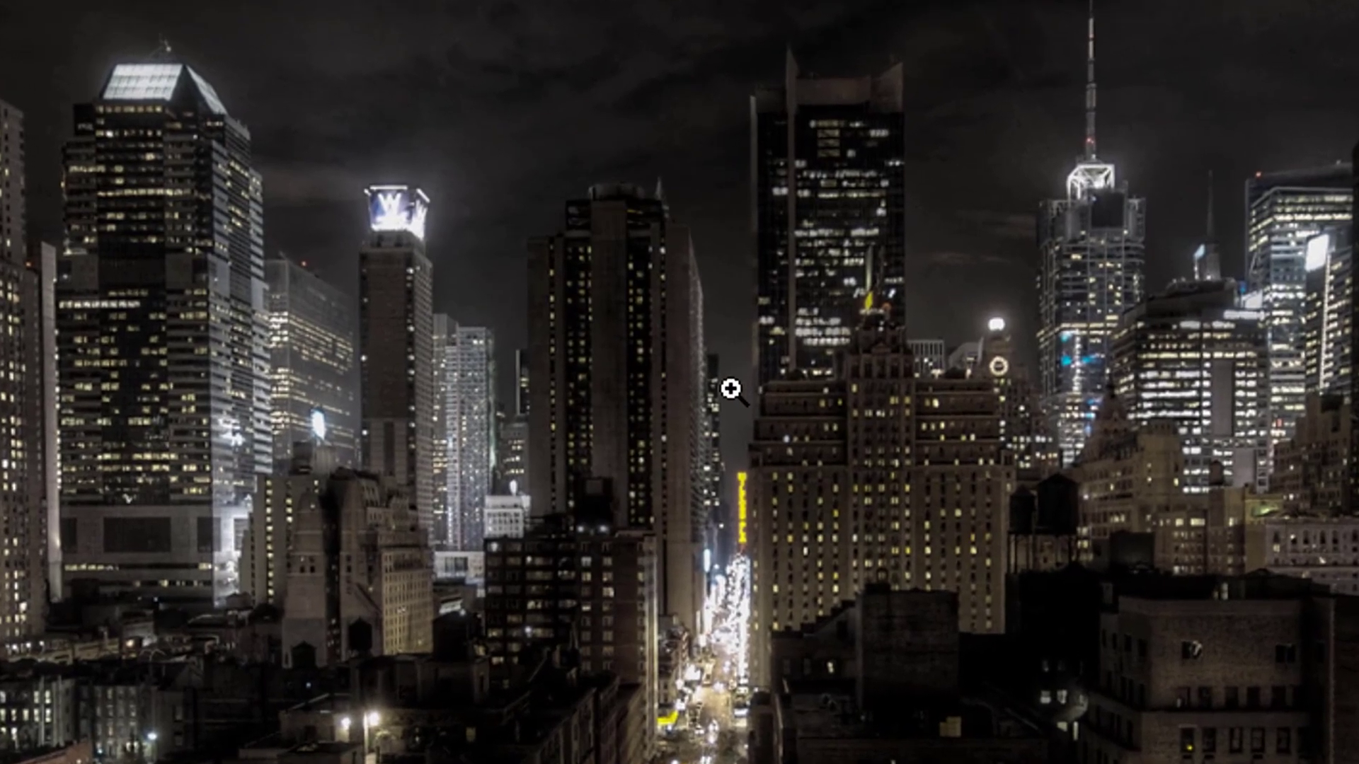
pyautogui.click(730, 389)
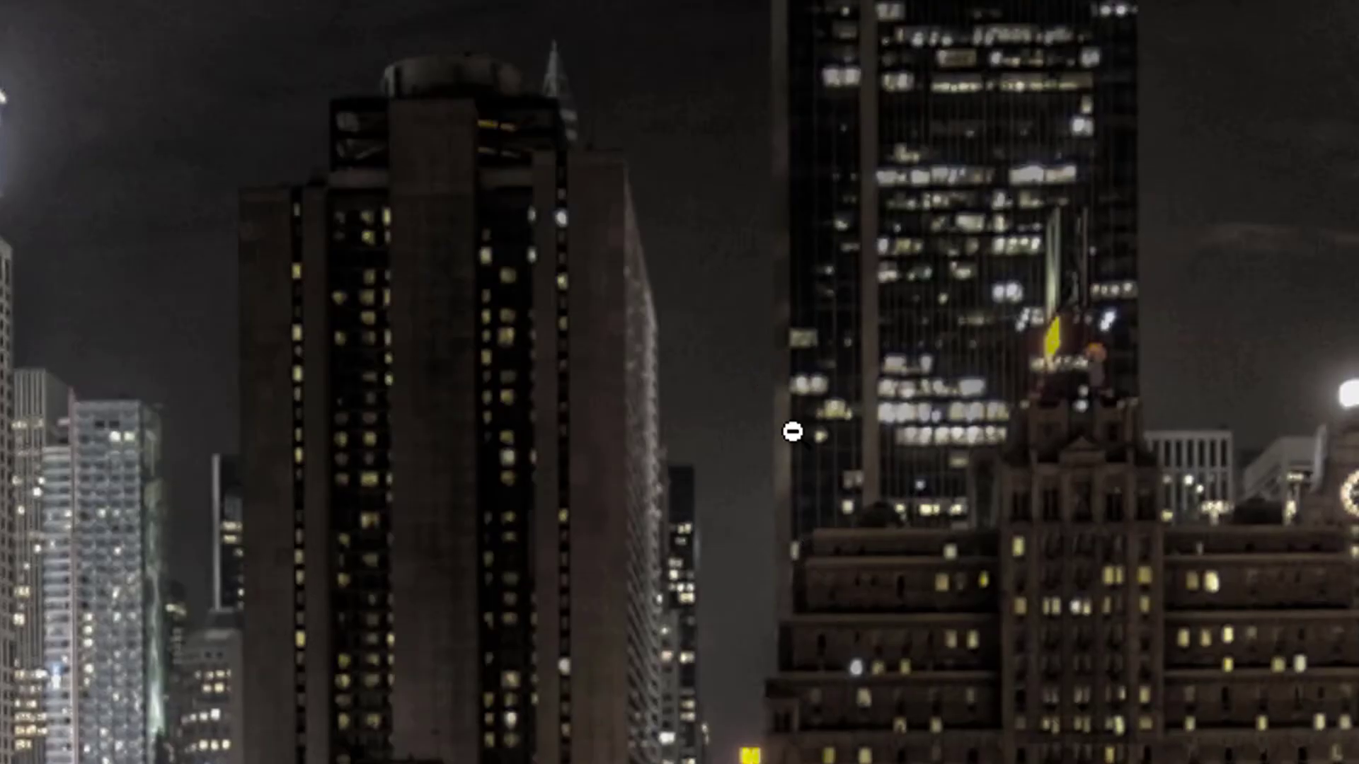
pyautogui.rightClick(613, 365)
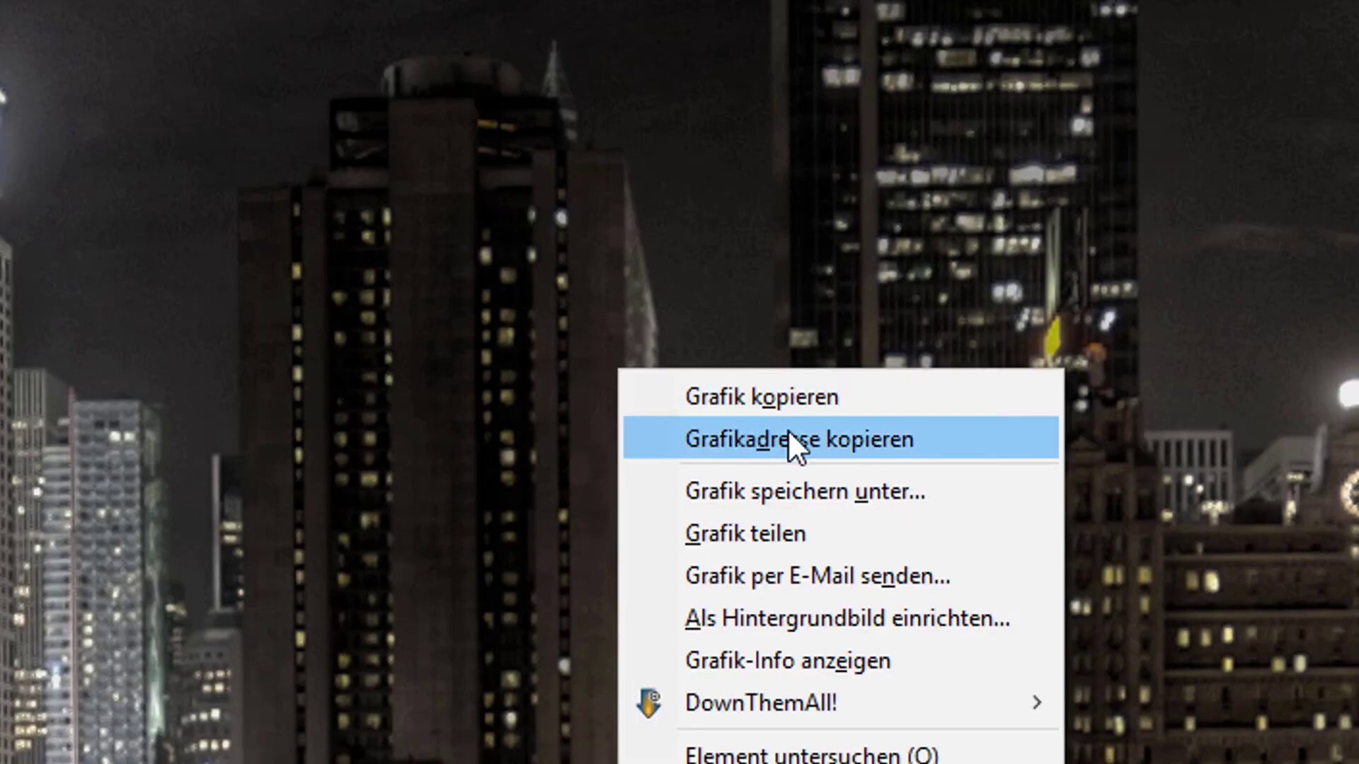